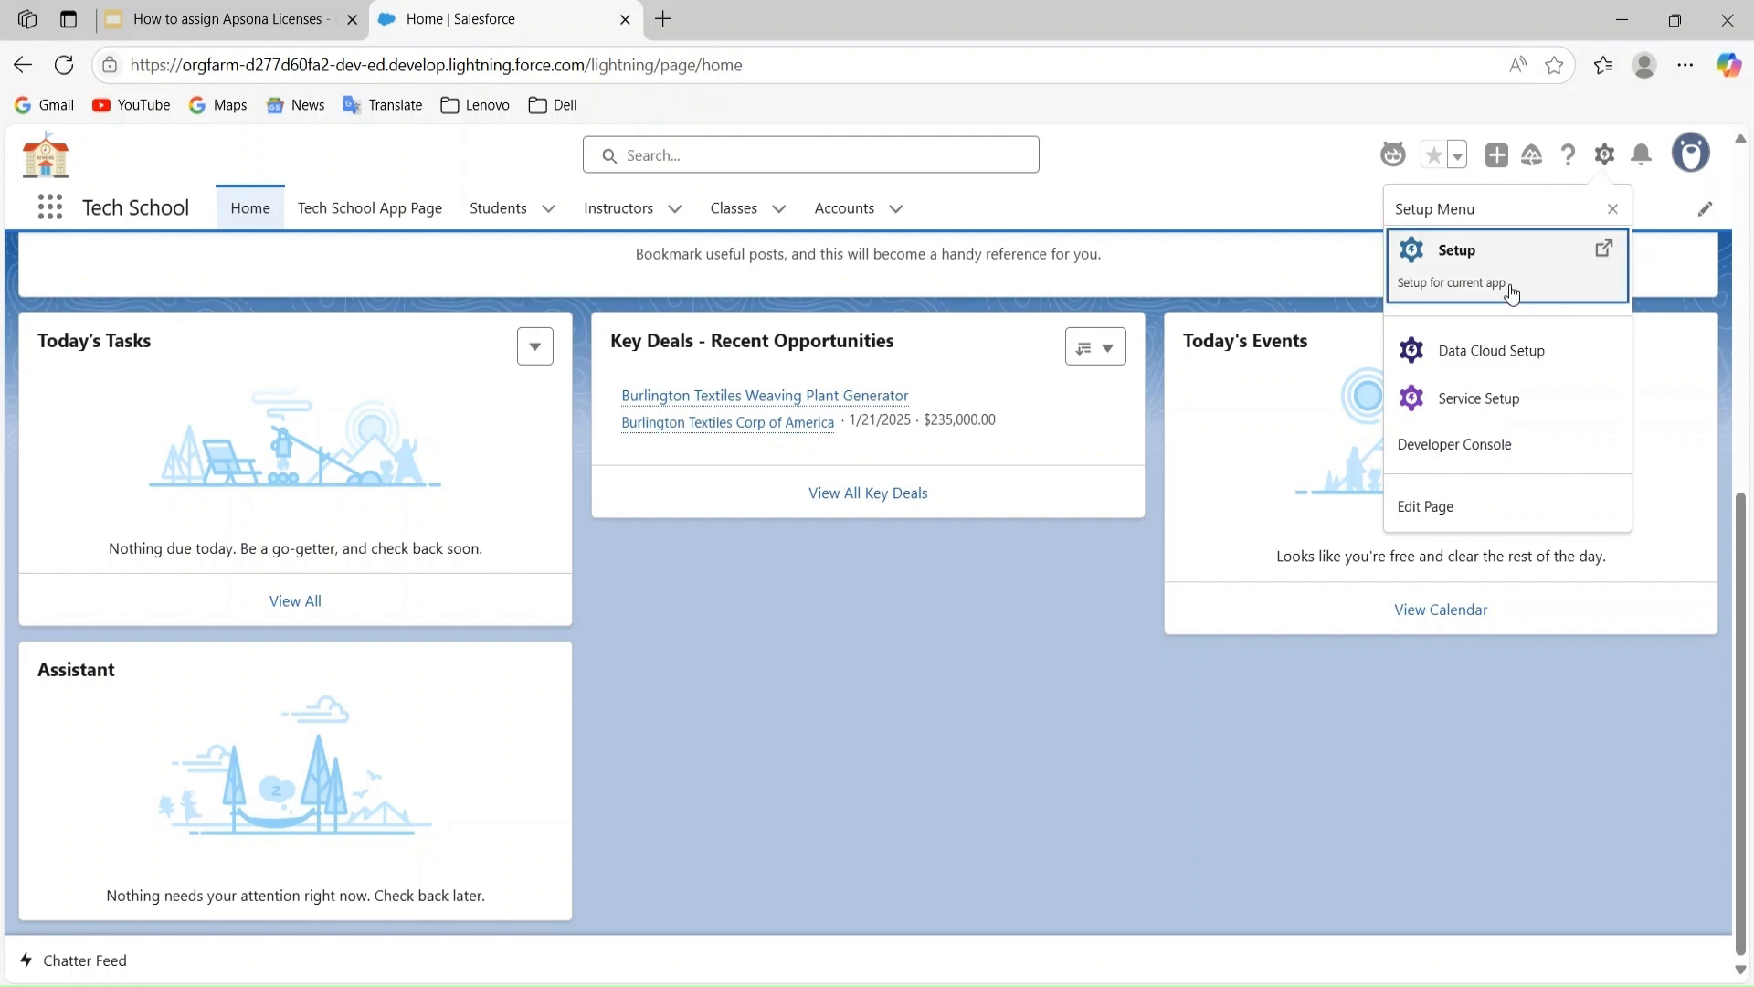
Open Salesforce Setup, search for "install" and show the Installed Packages page.
left_click(1509, 283)
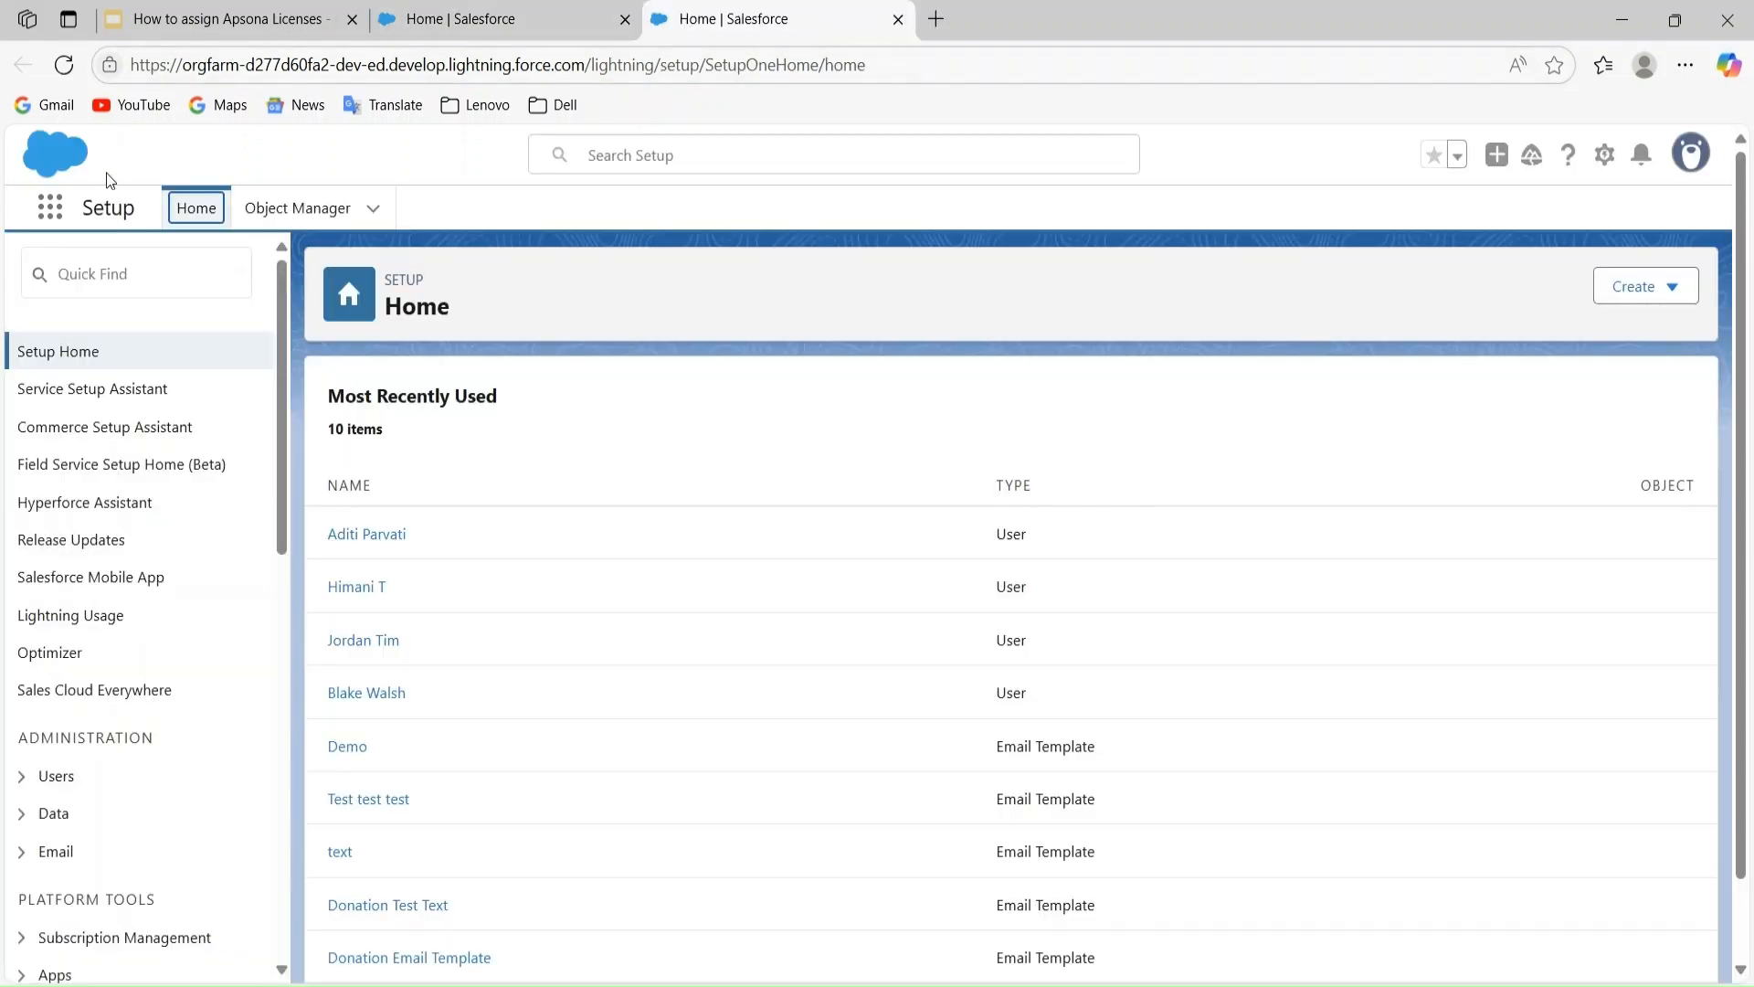
left_click(91, 285)
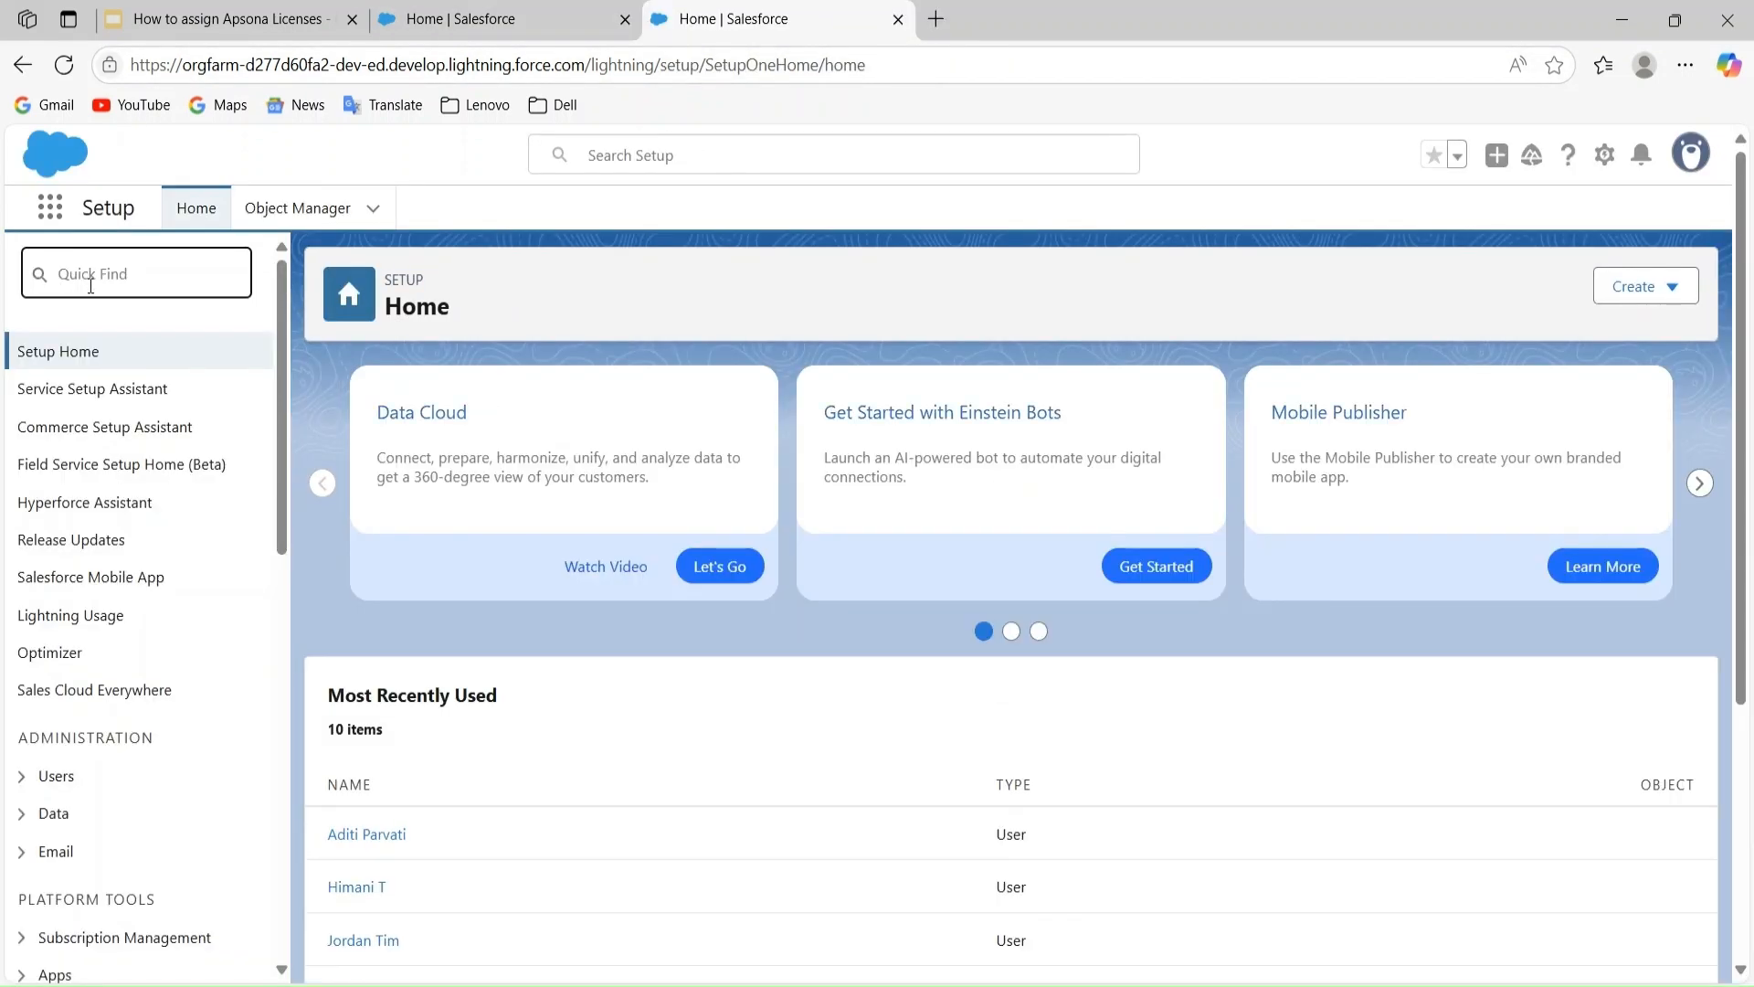
type("install")
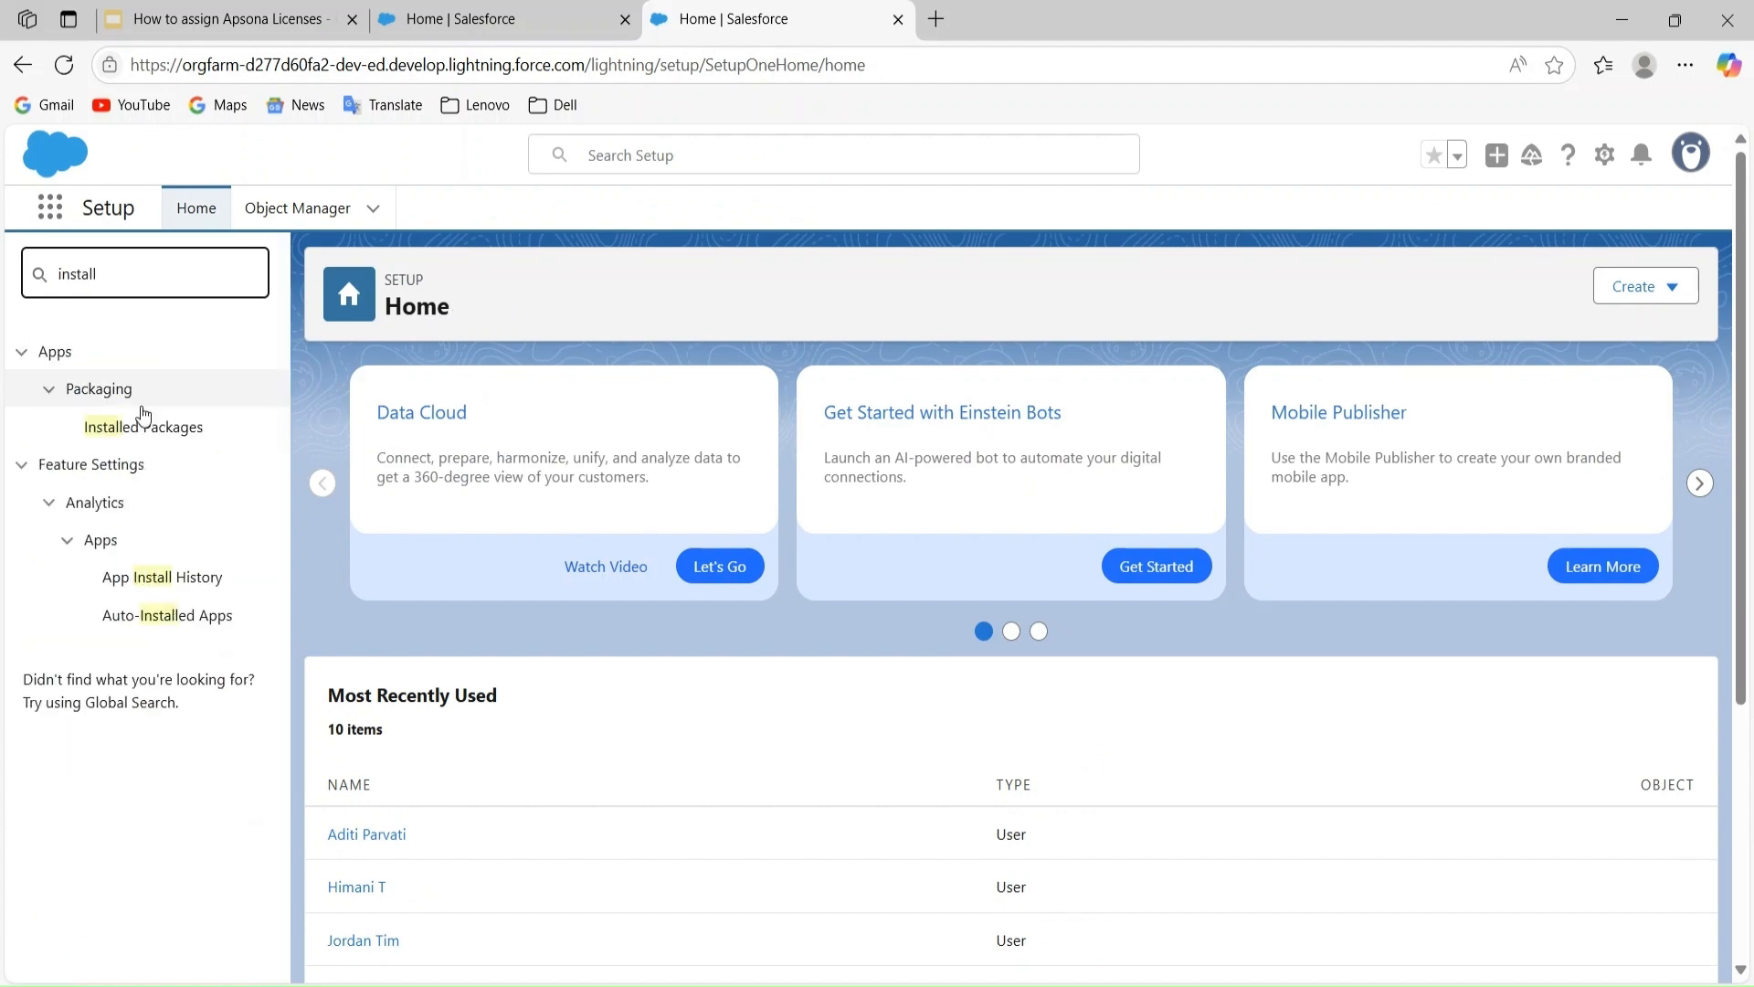
left_click(138, 437)
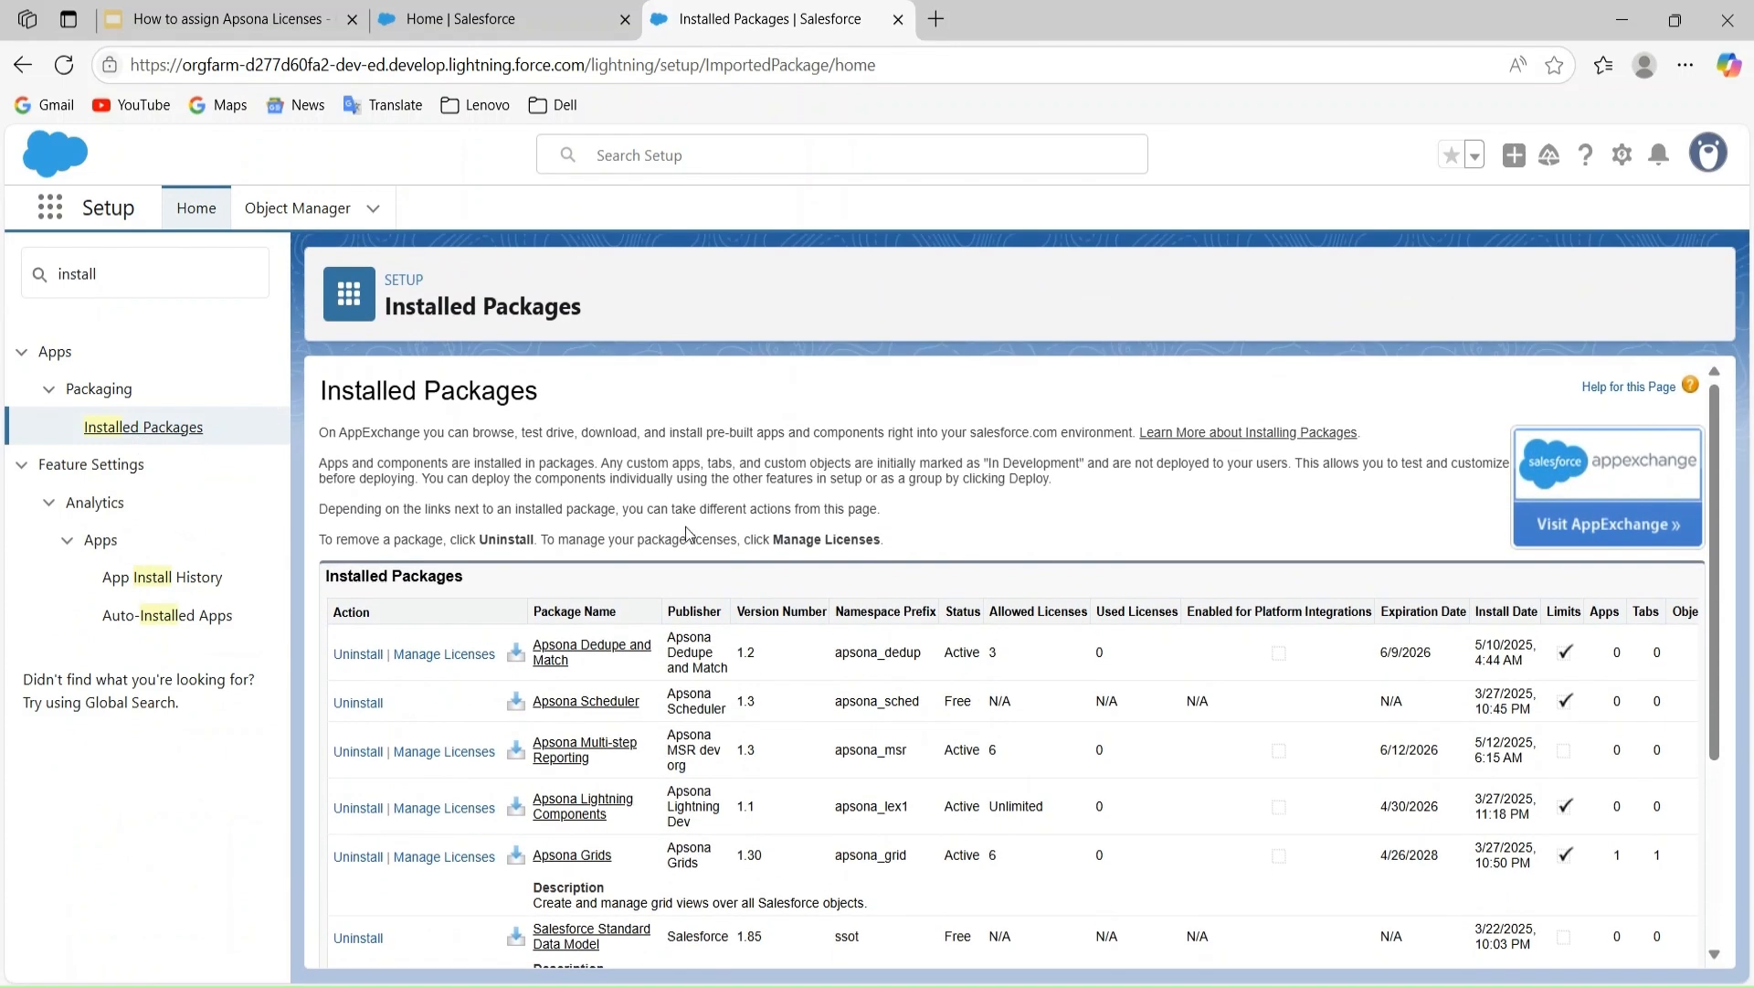
Start adding licensed users to the Apsona for Salesforce package, with the available users list expanded to more records.
left_click_drag(1708, 422, 1710, 669)
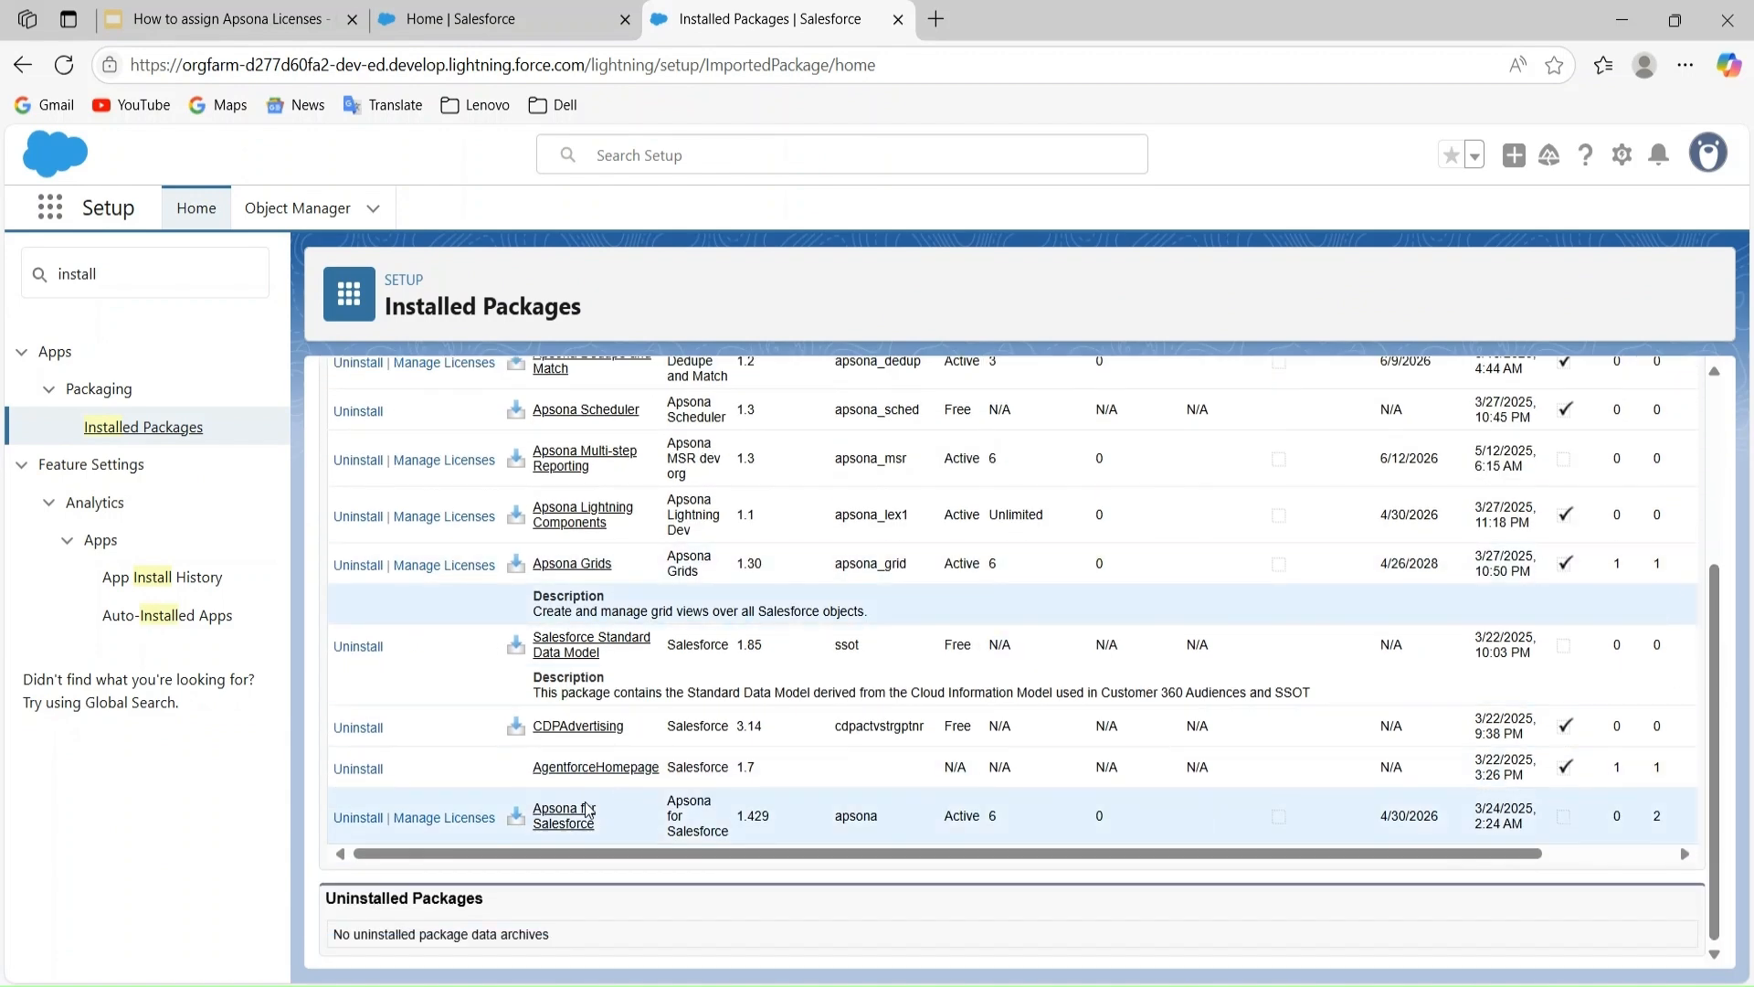
left_click(410, 821)
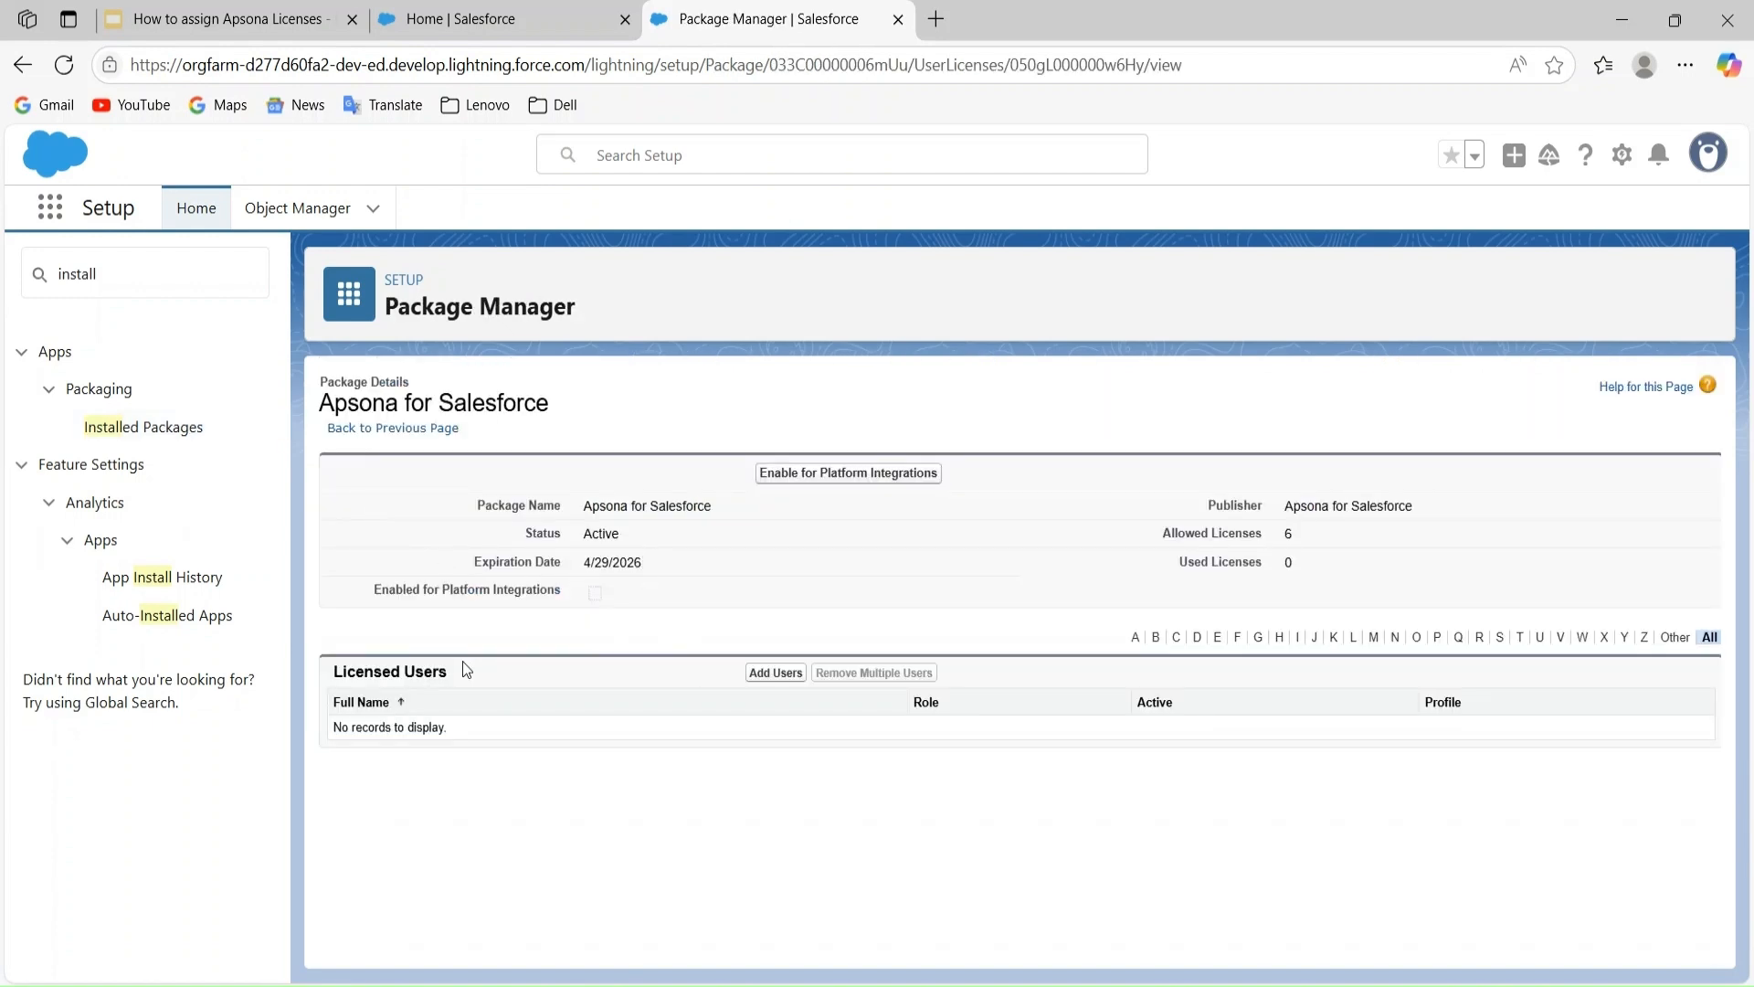
left_click(776, 676)
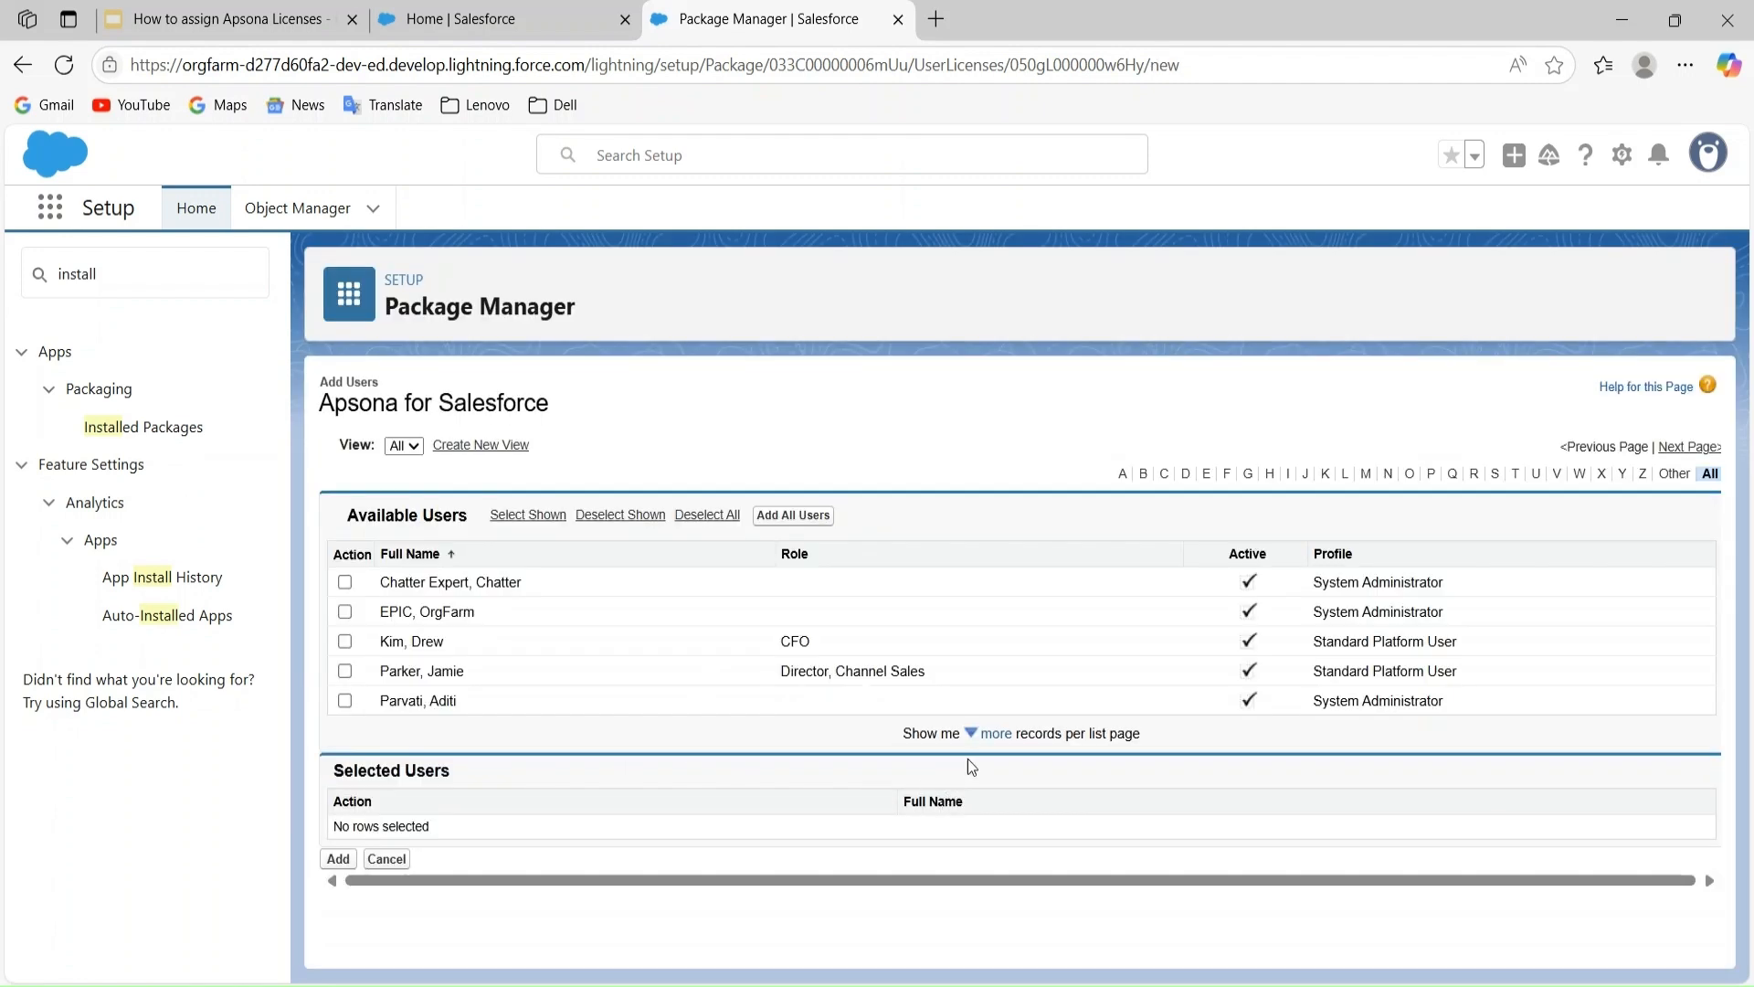
left_click(988, 734)
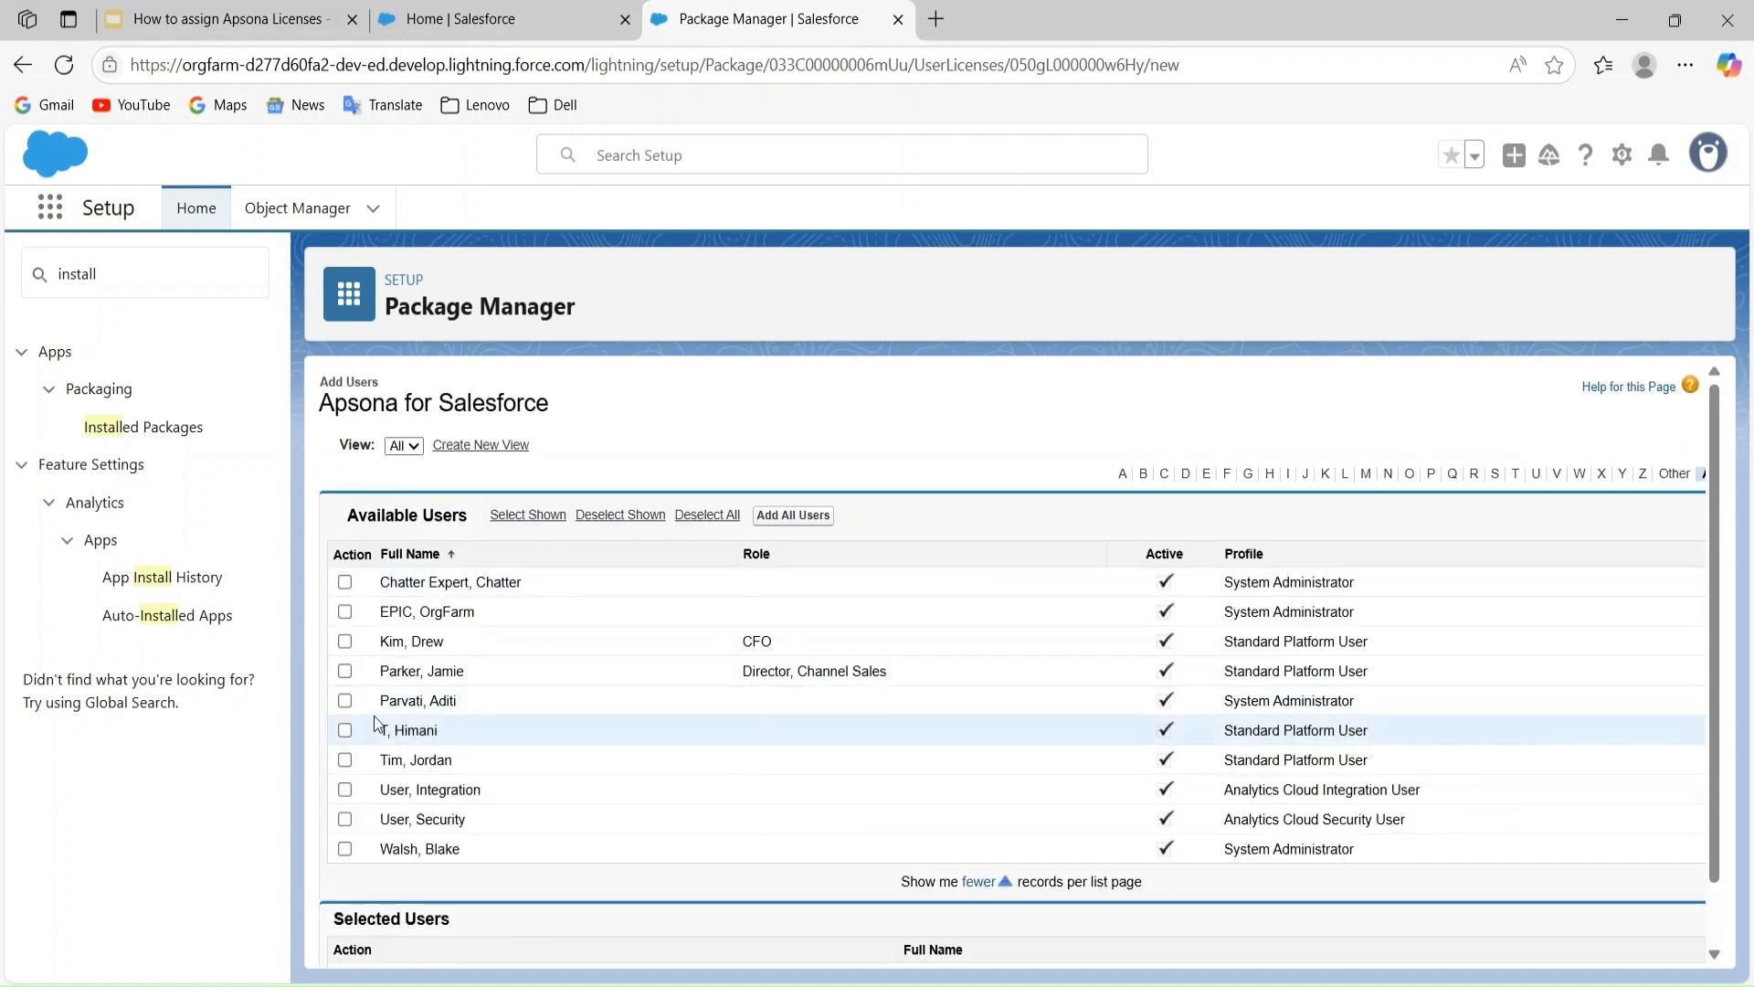
Assign Apsona for Salesforce licenses to the Director, Channel Sales user and the fifth and tenth users in the list.
left_click(344, 670)
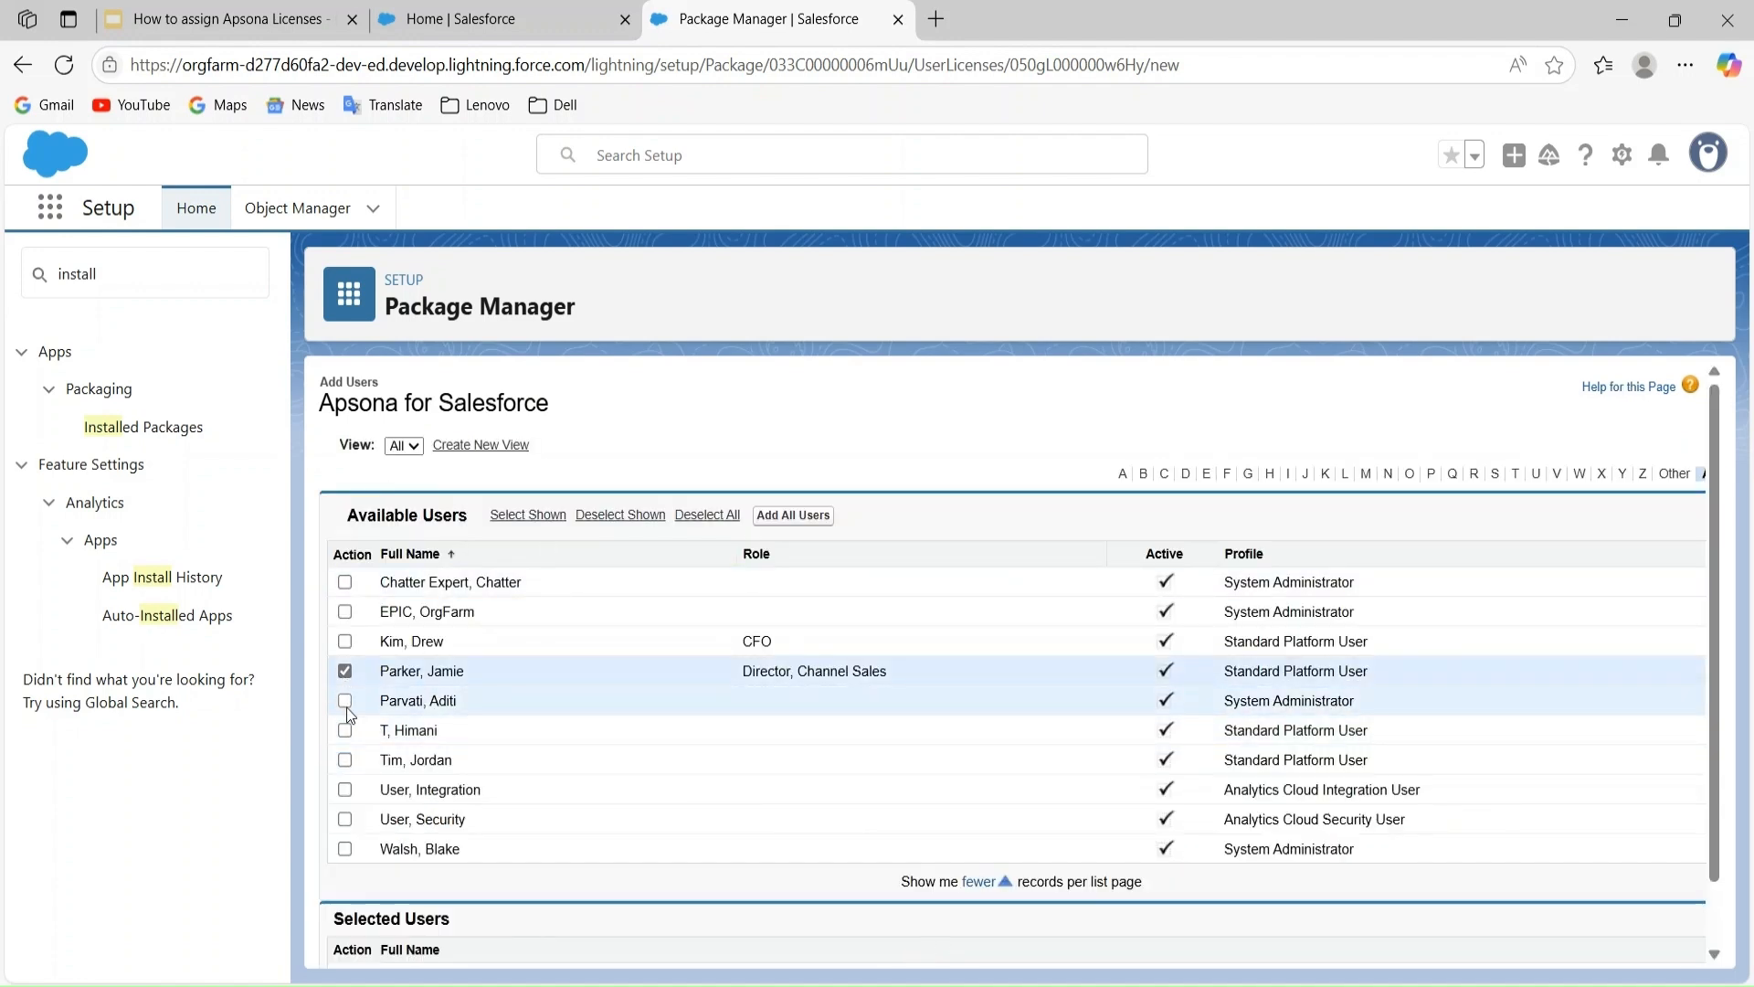
left_click(344, 700)
left_click(345, 849)
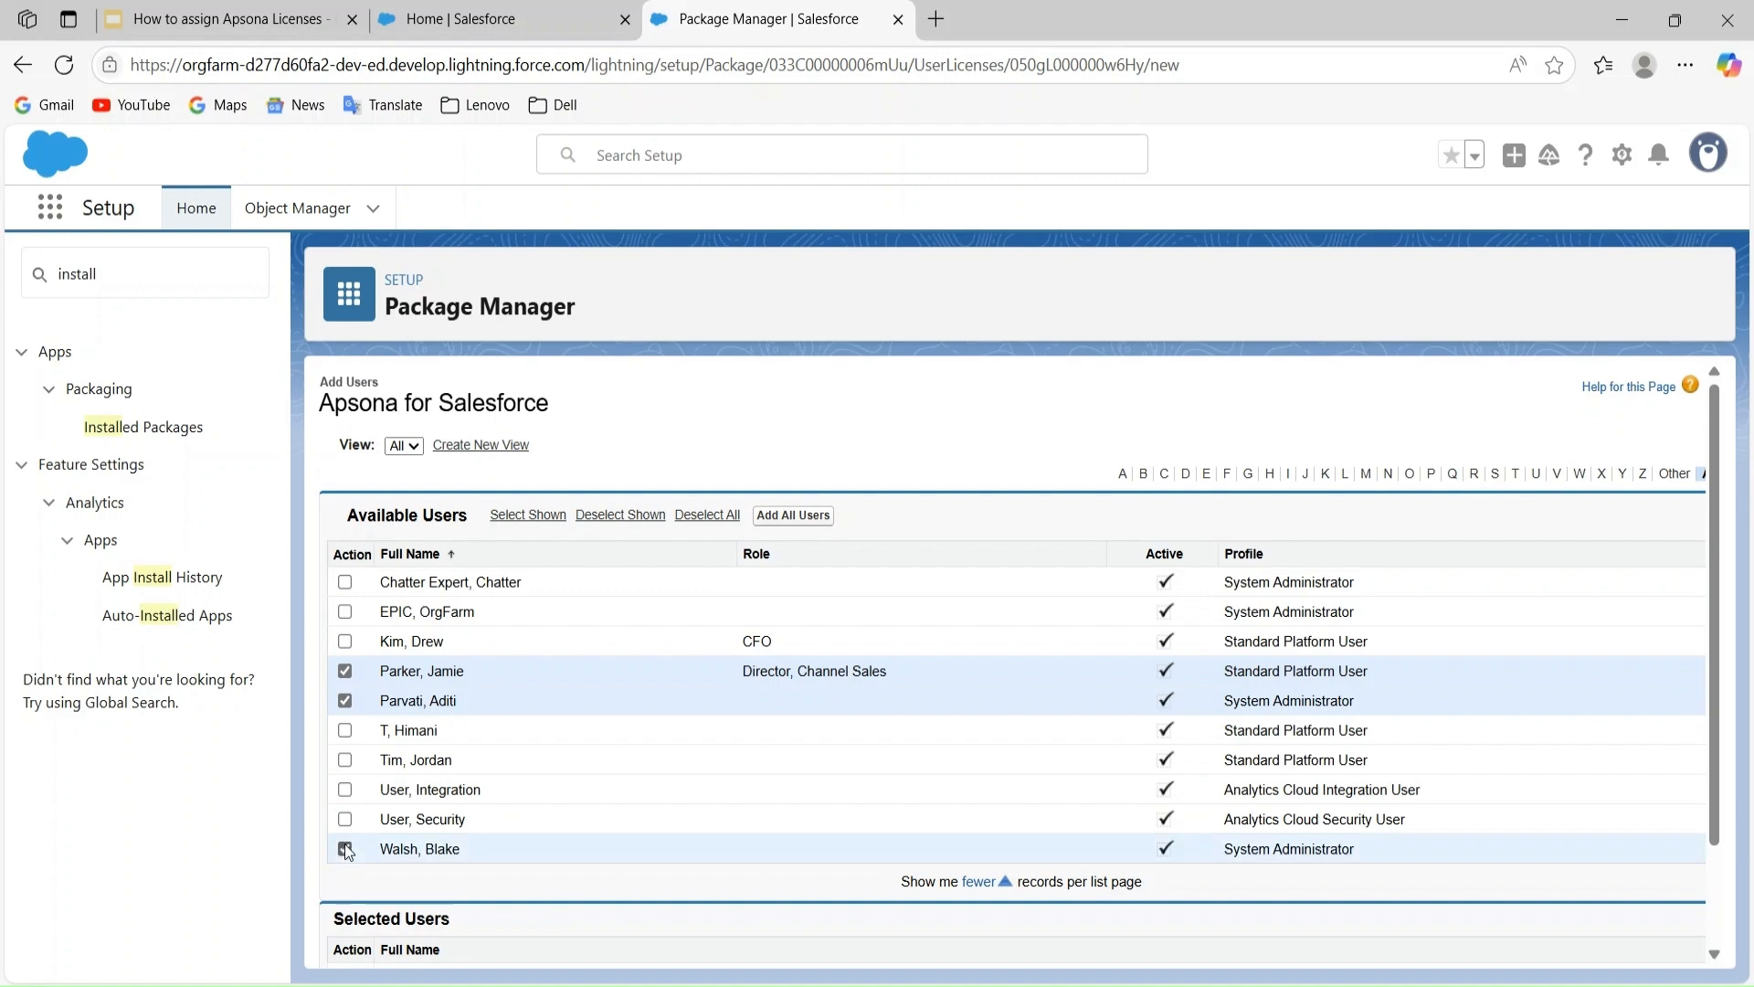
scroll(889, 837, "down", 2)
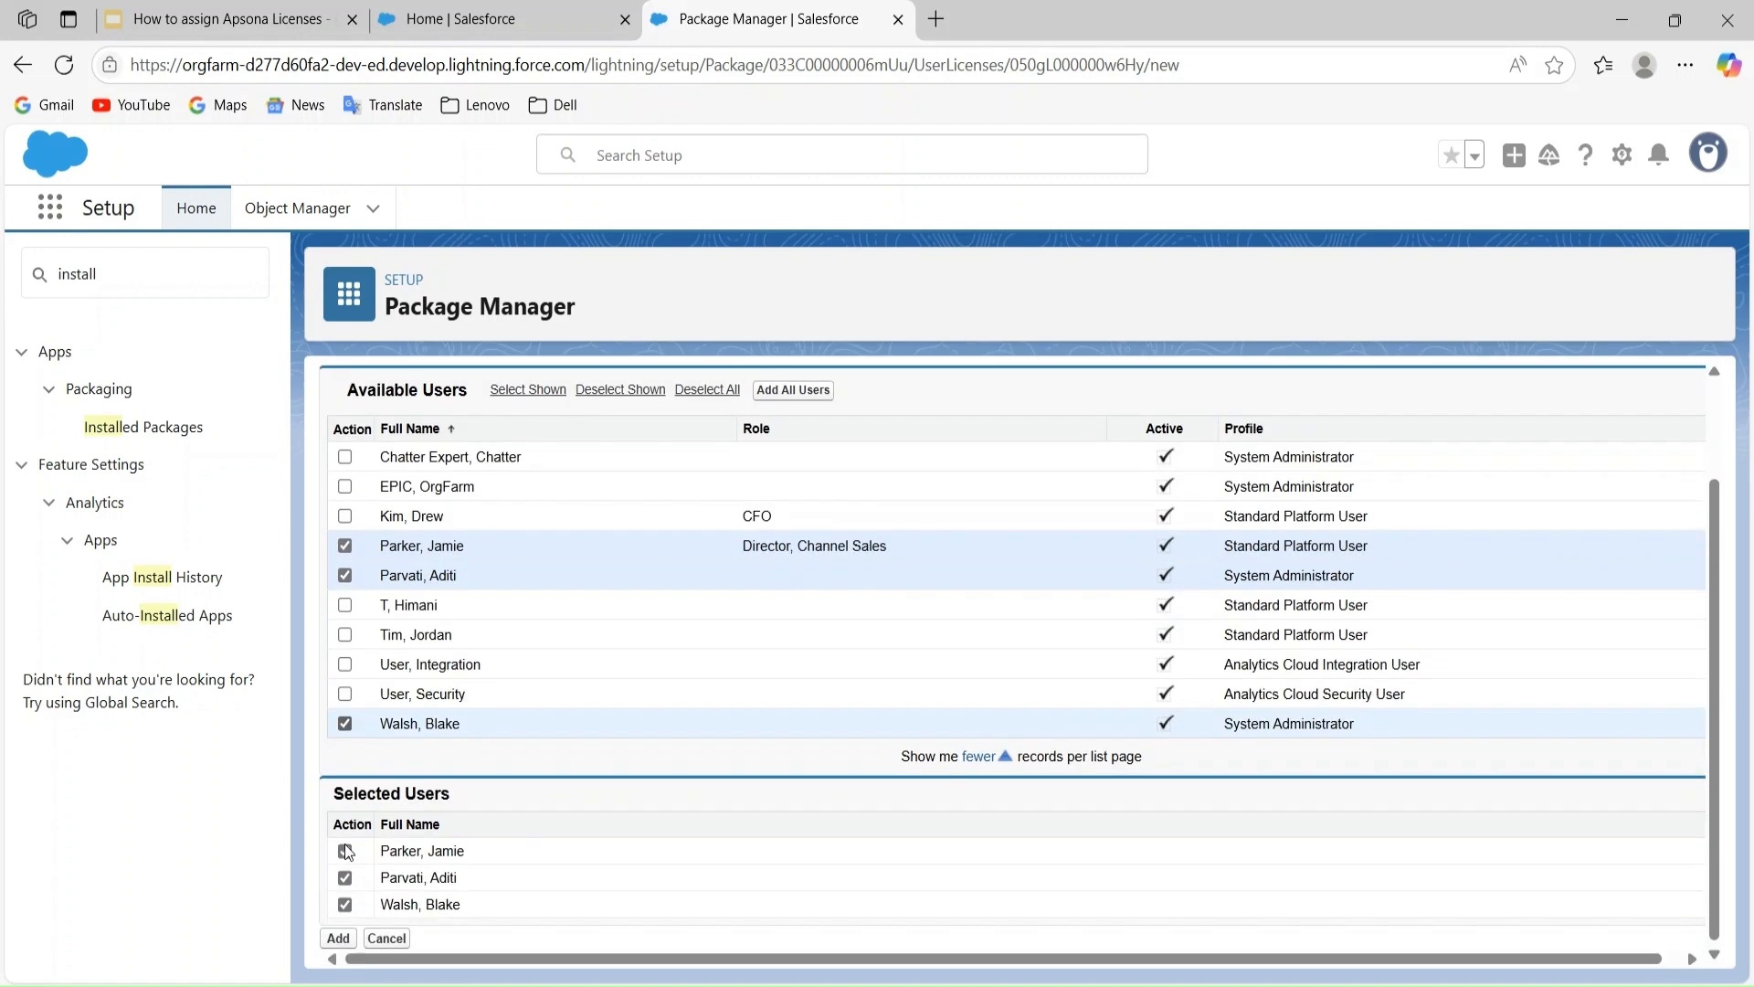
left_click(338, 938)
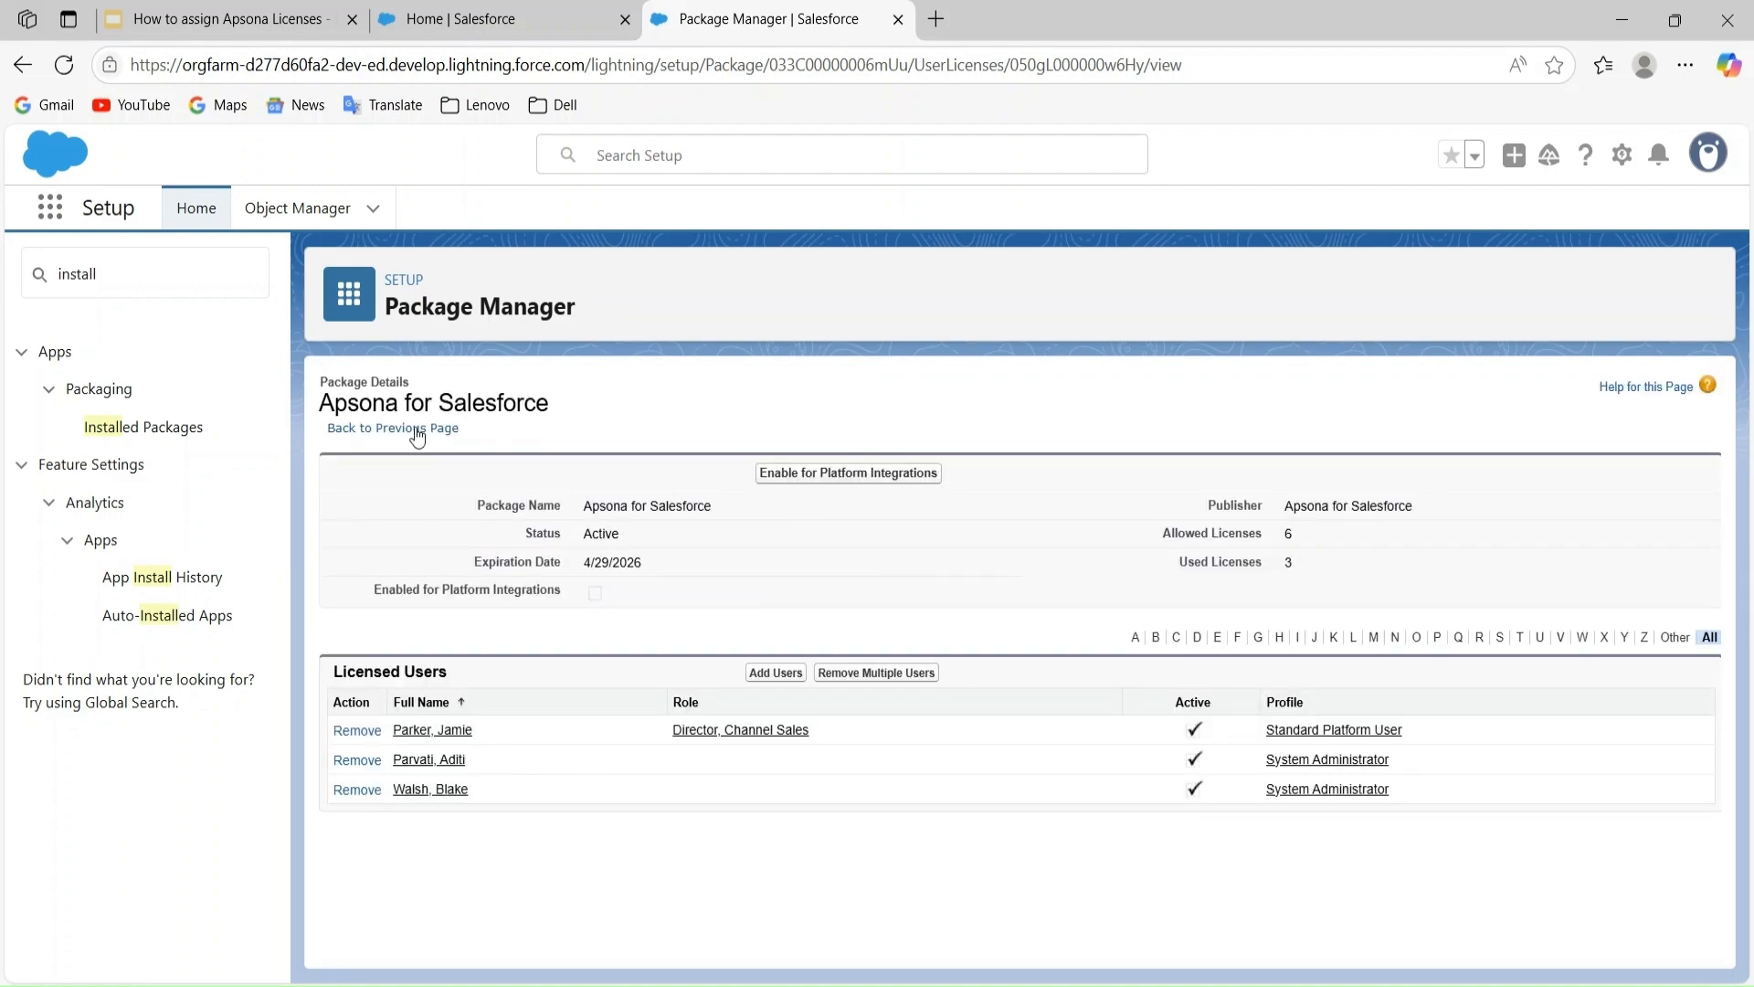
Return to the installed packages and start adding licensed users to Apsona Multi-step Reporting, with the available users list expanded.
left_click(402, 431)
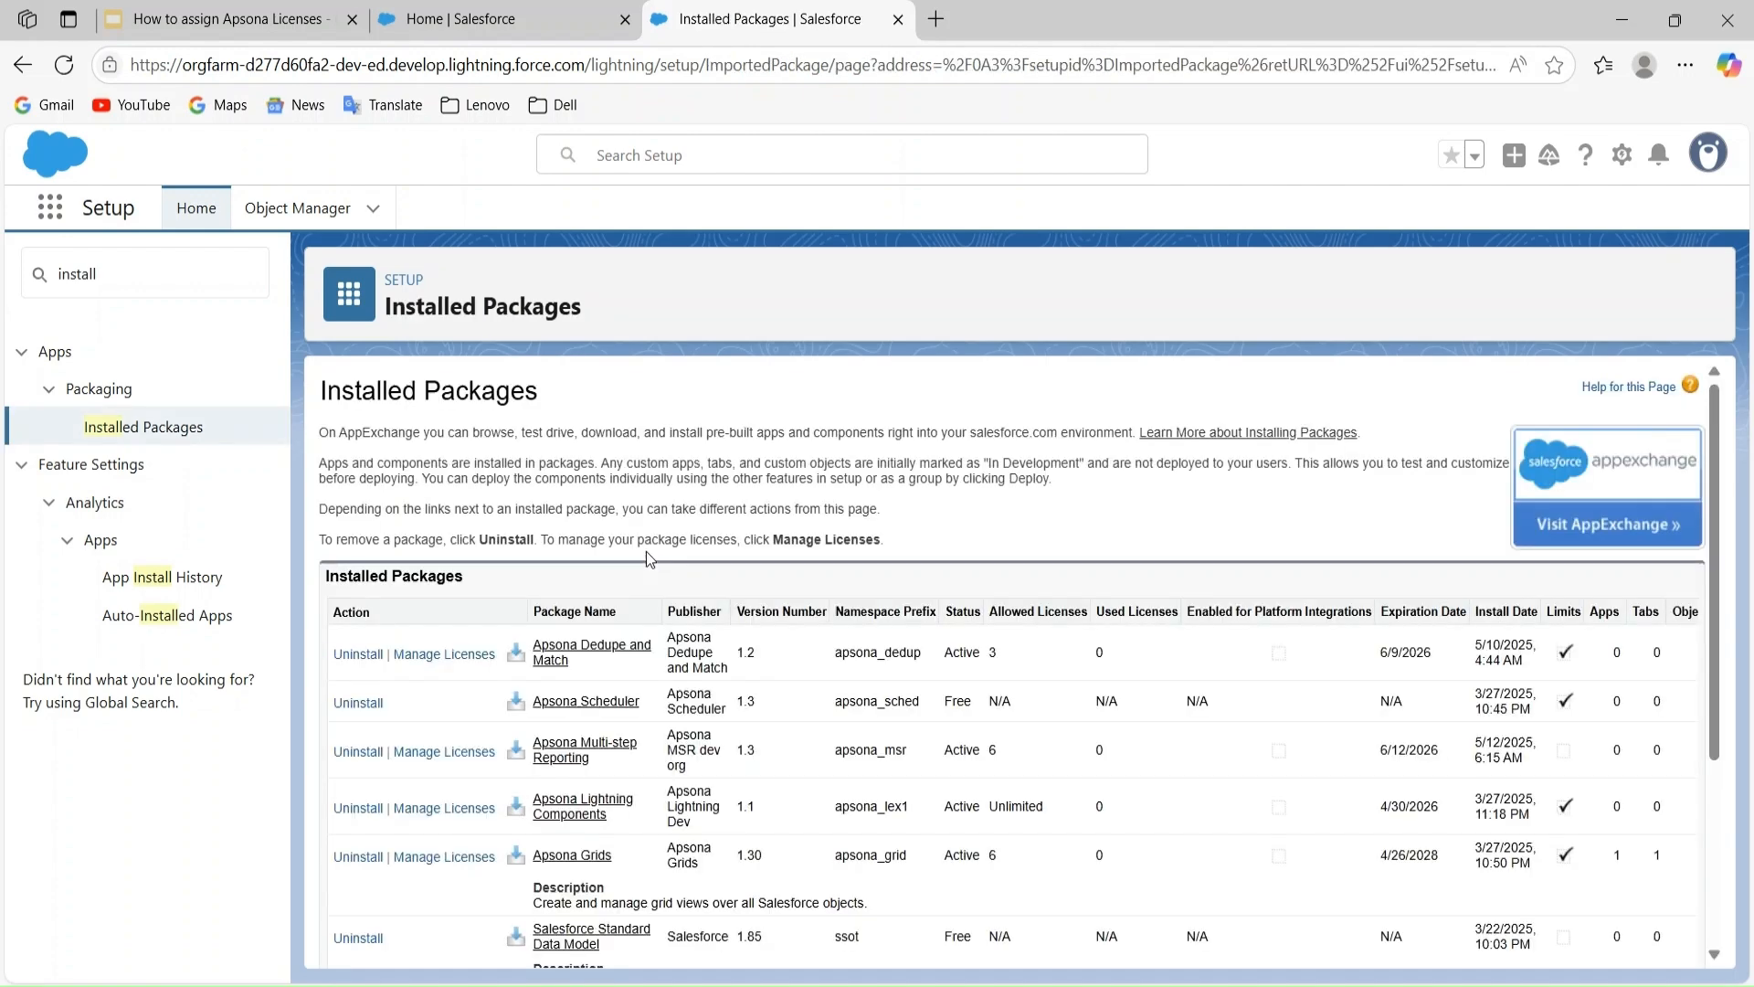
scroll(450, 621, "down", 2)
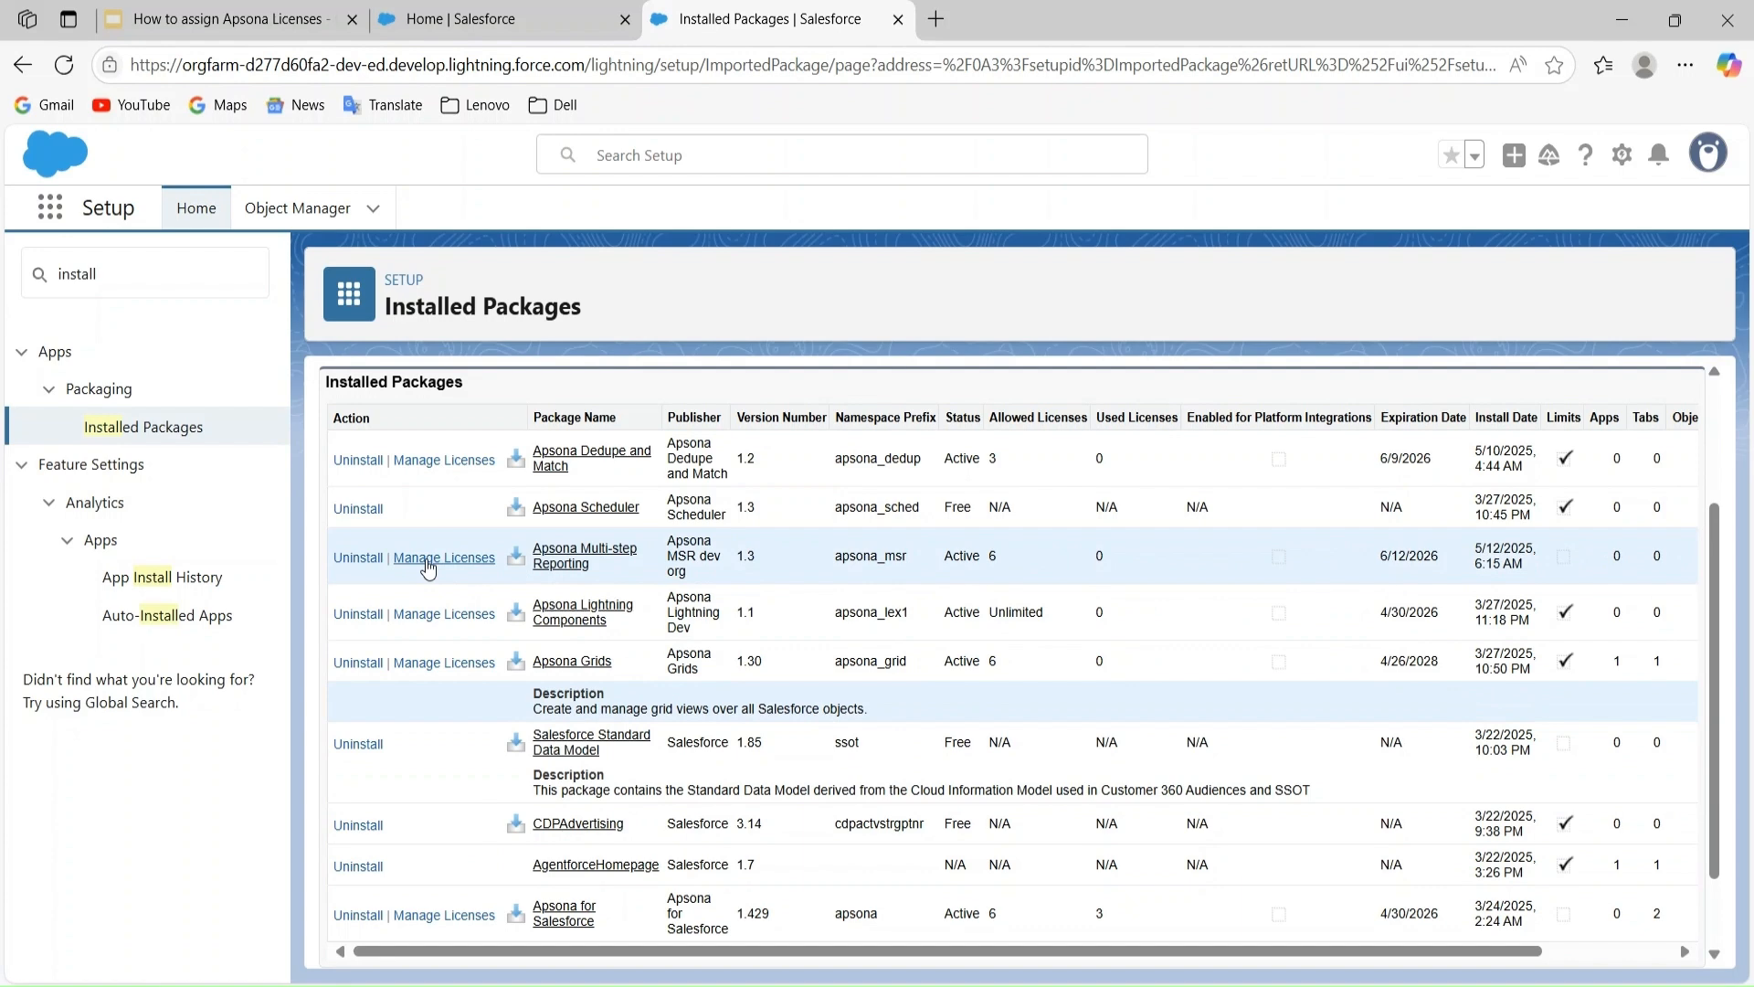
left_click(429, 559)
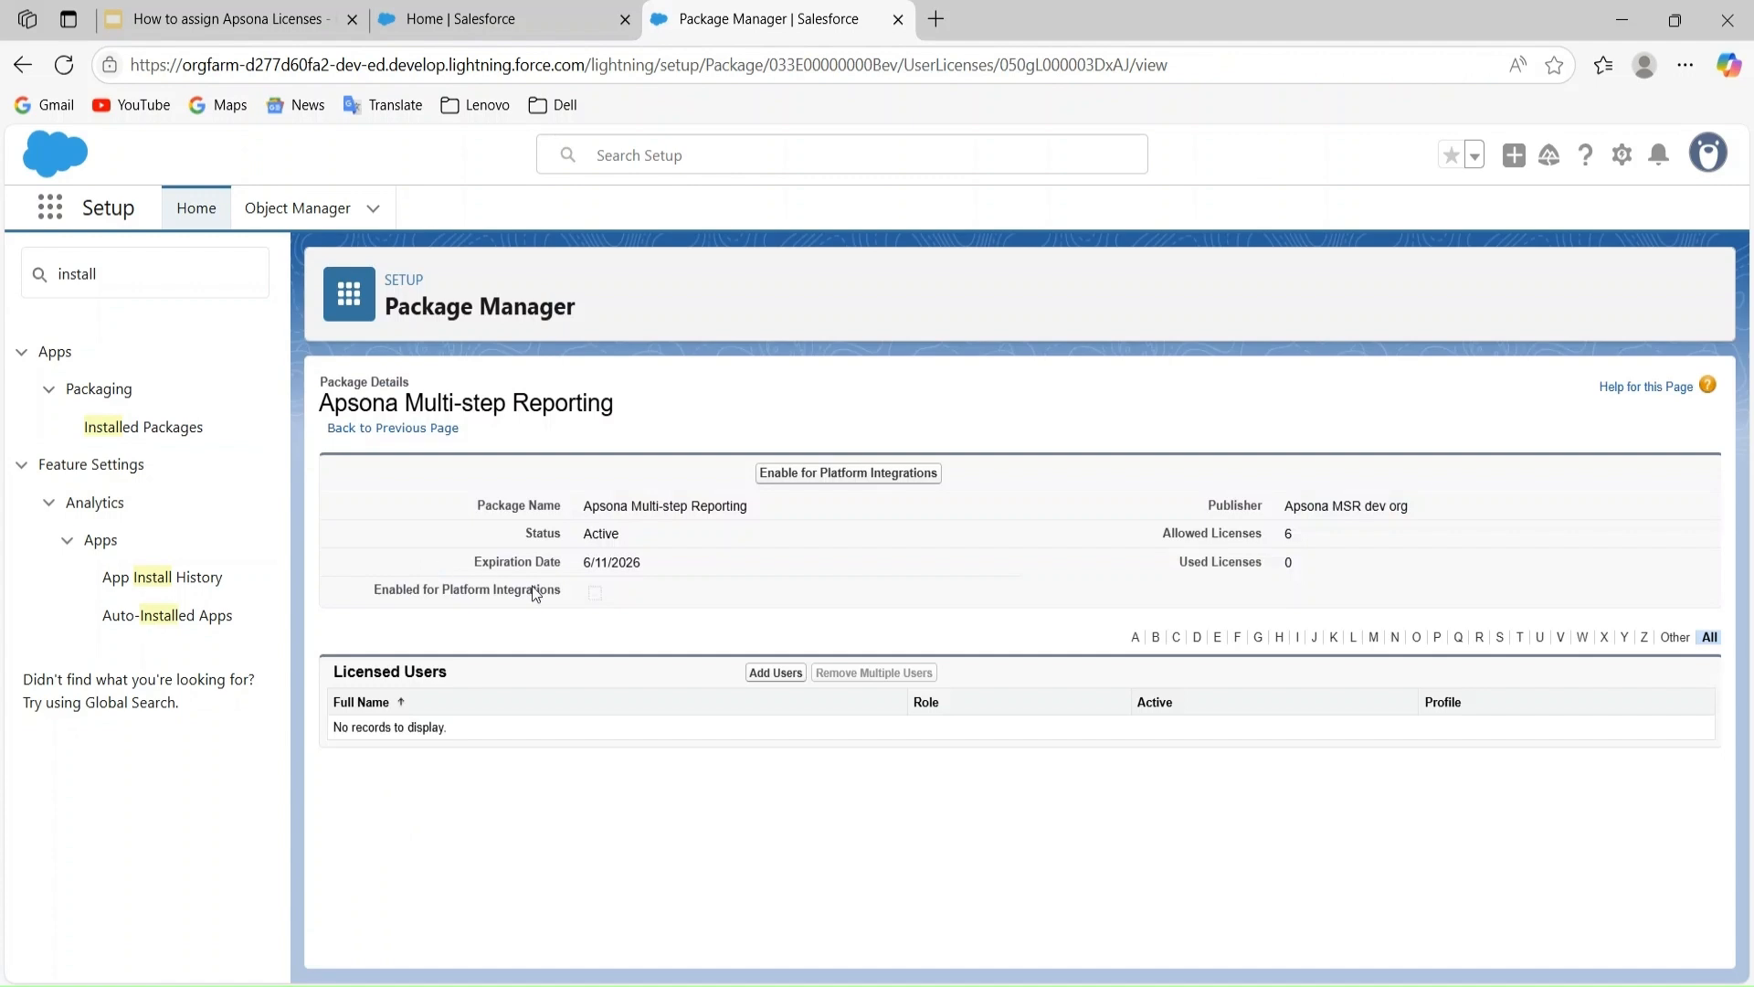
left_click(752, 674)
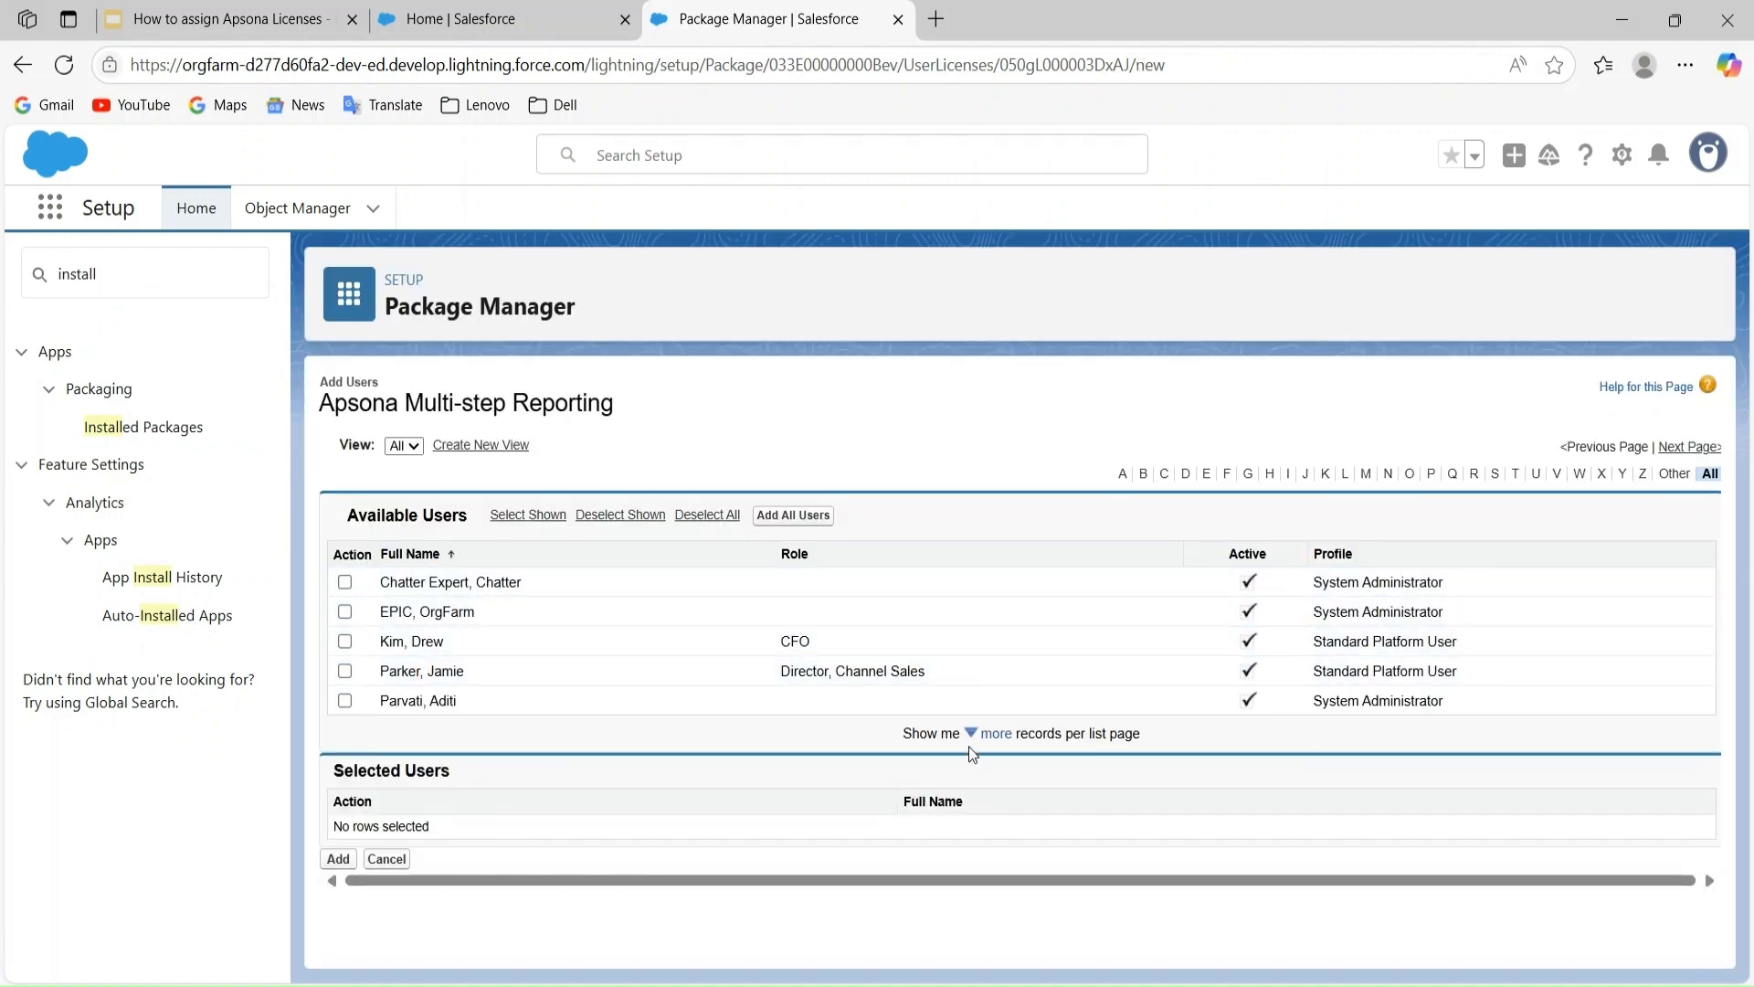
left_click(991, 733)
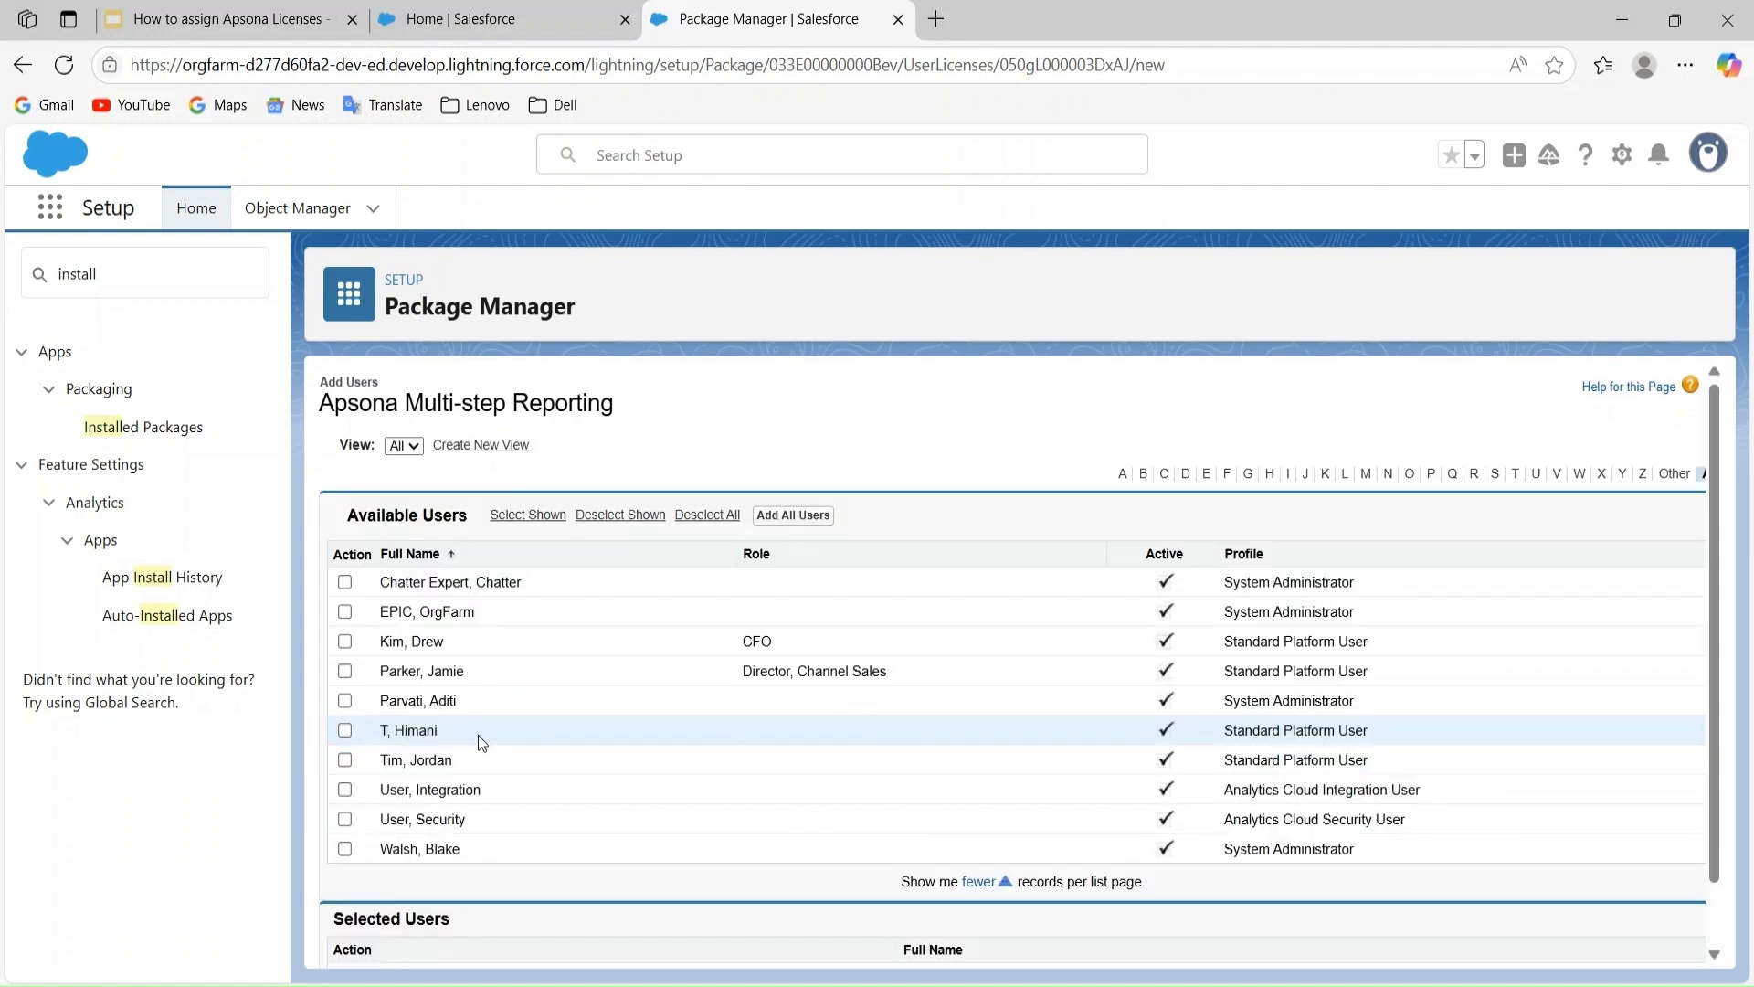
Assign Apsona Multi-step Reporting licenses to the Director, Channel Sales user and the fifth and tenth users in the list.
left_click(345, 672)
left_click(345, 701)
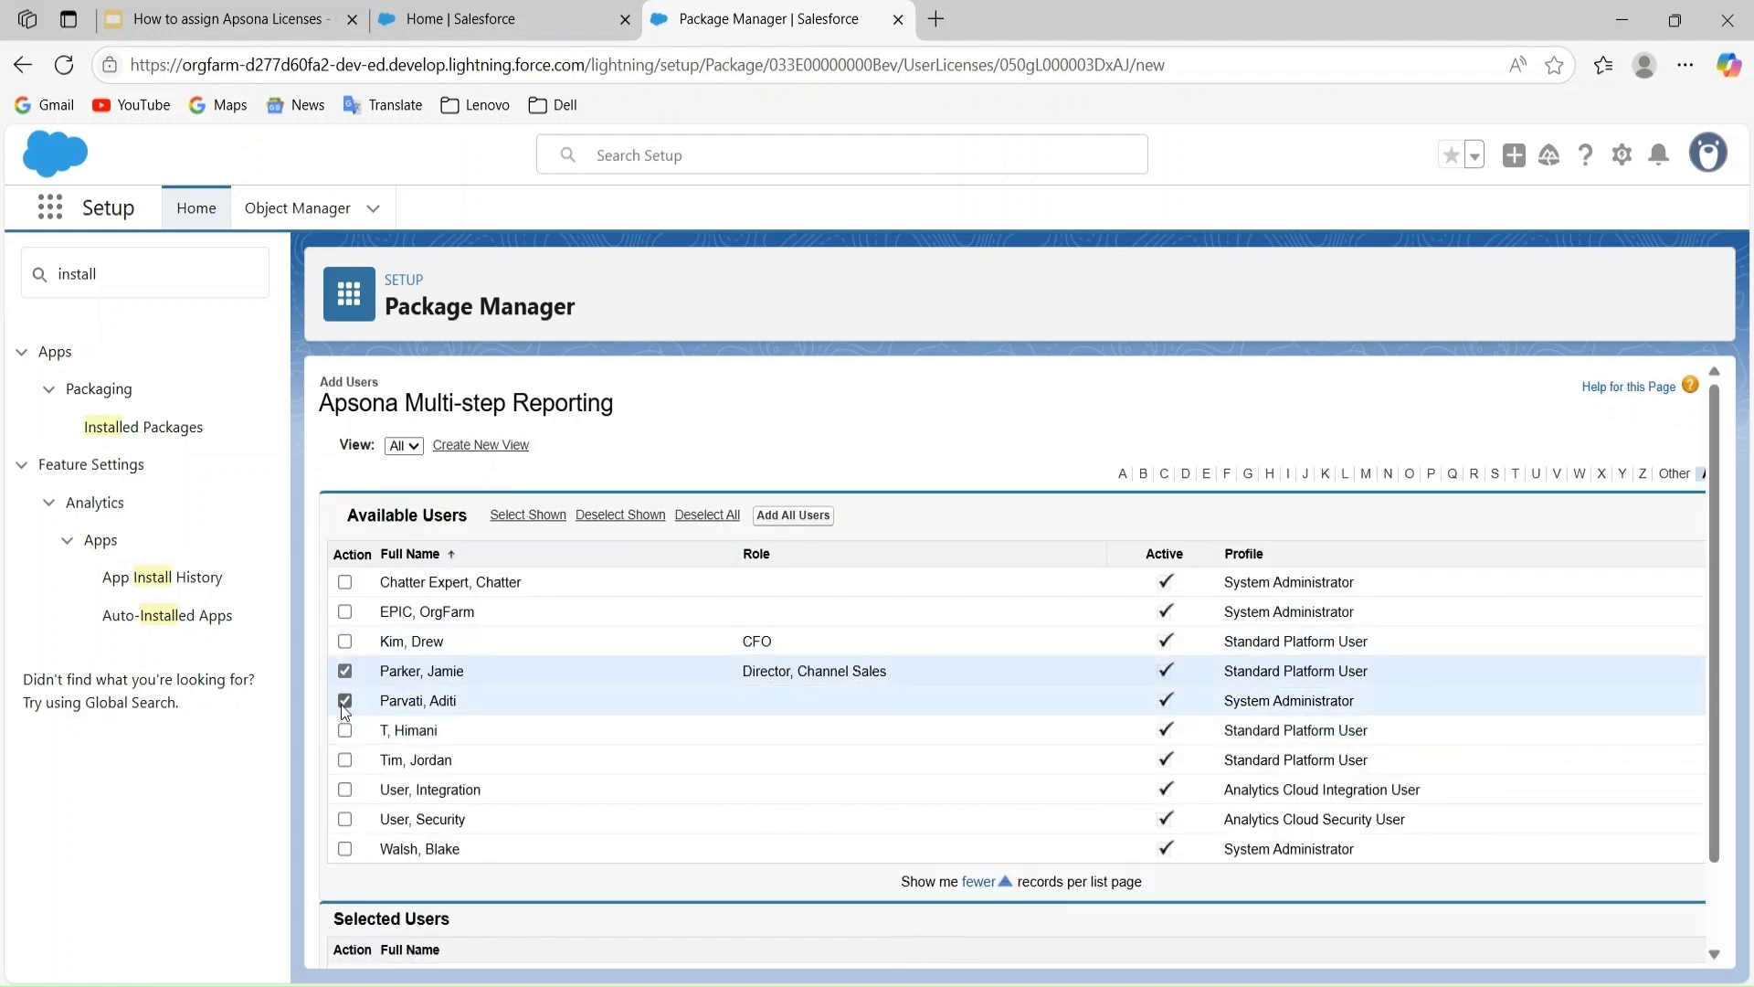
left_click(344, 850)
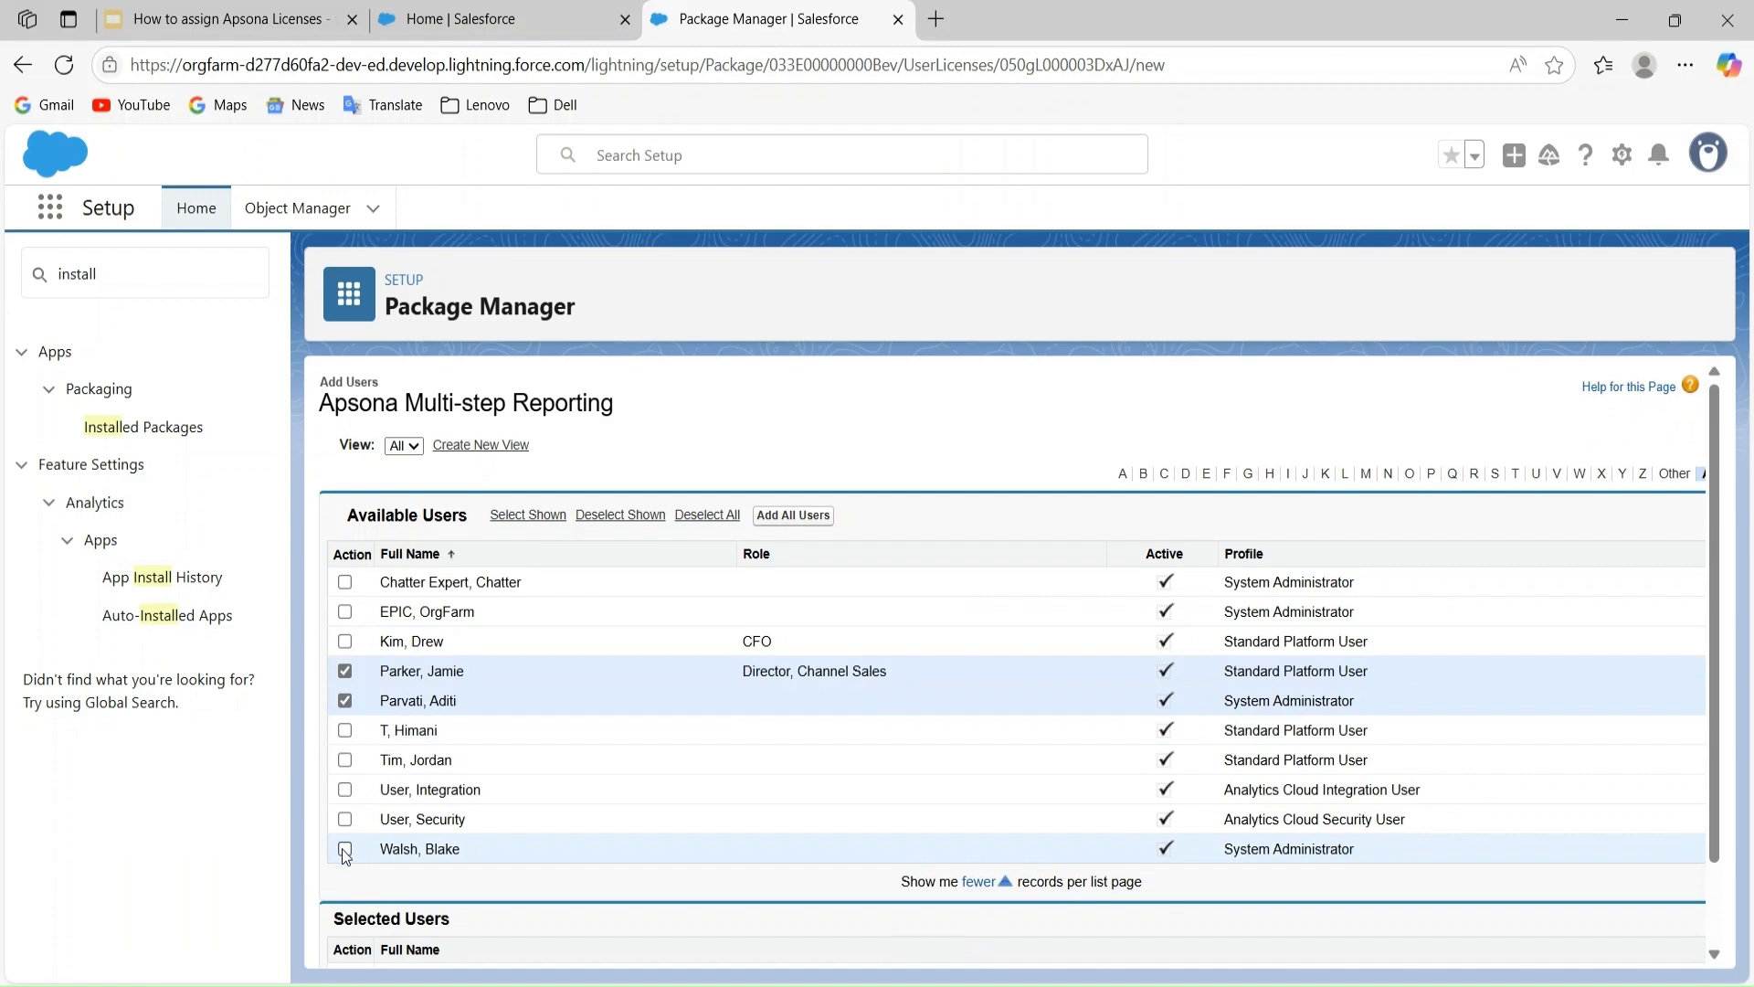
scroll(584, 681, "down", 1)
scroll(586, 684, "down", 1)
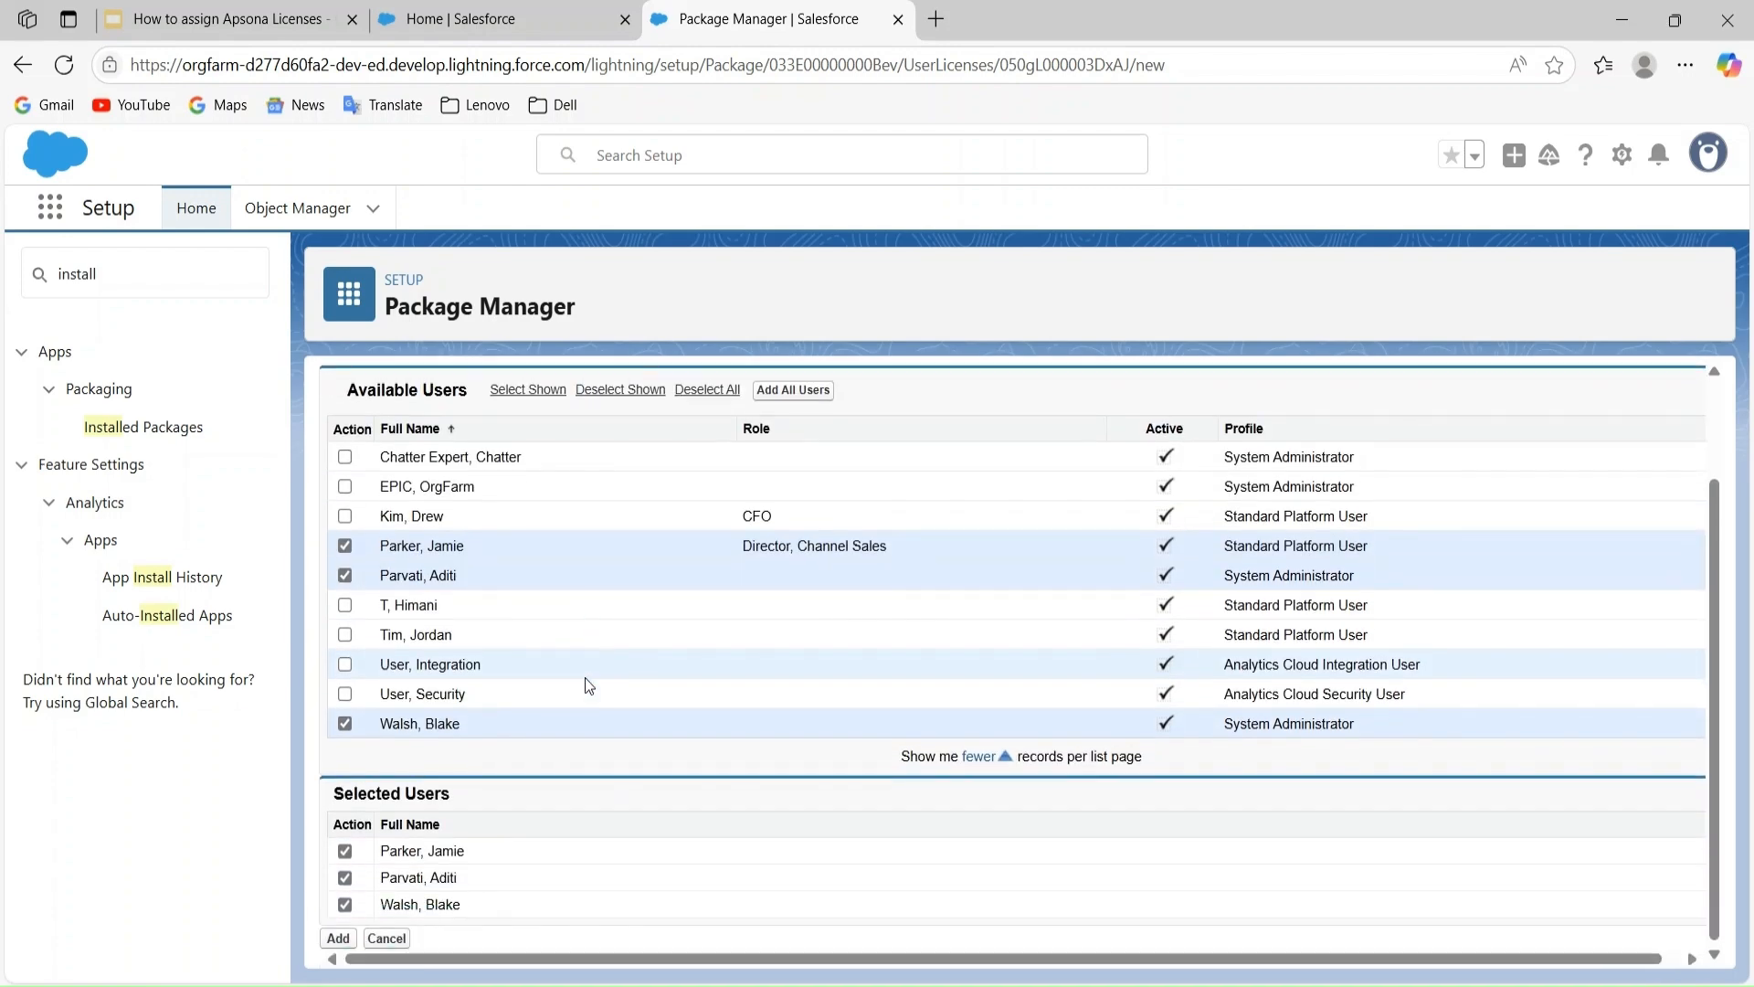
left_click(342, 941)
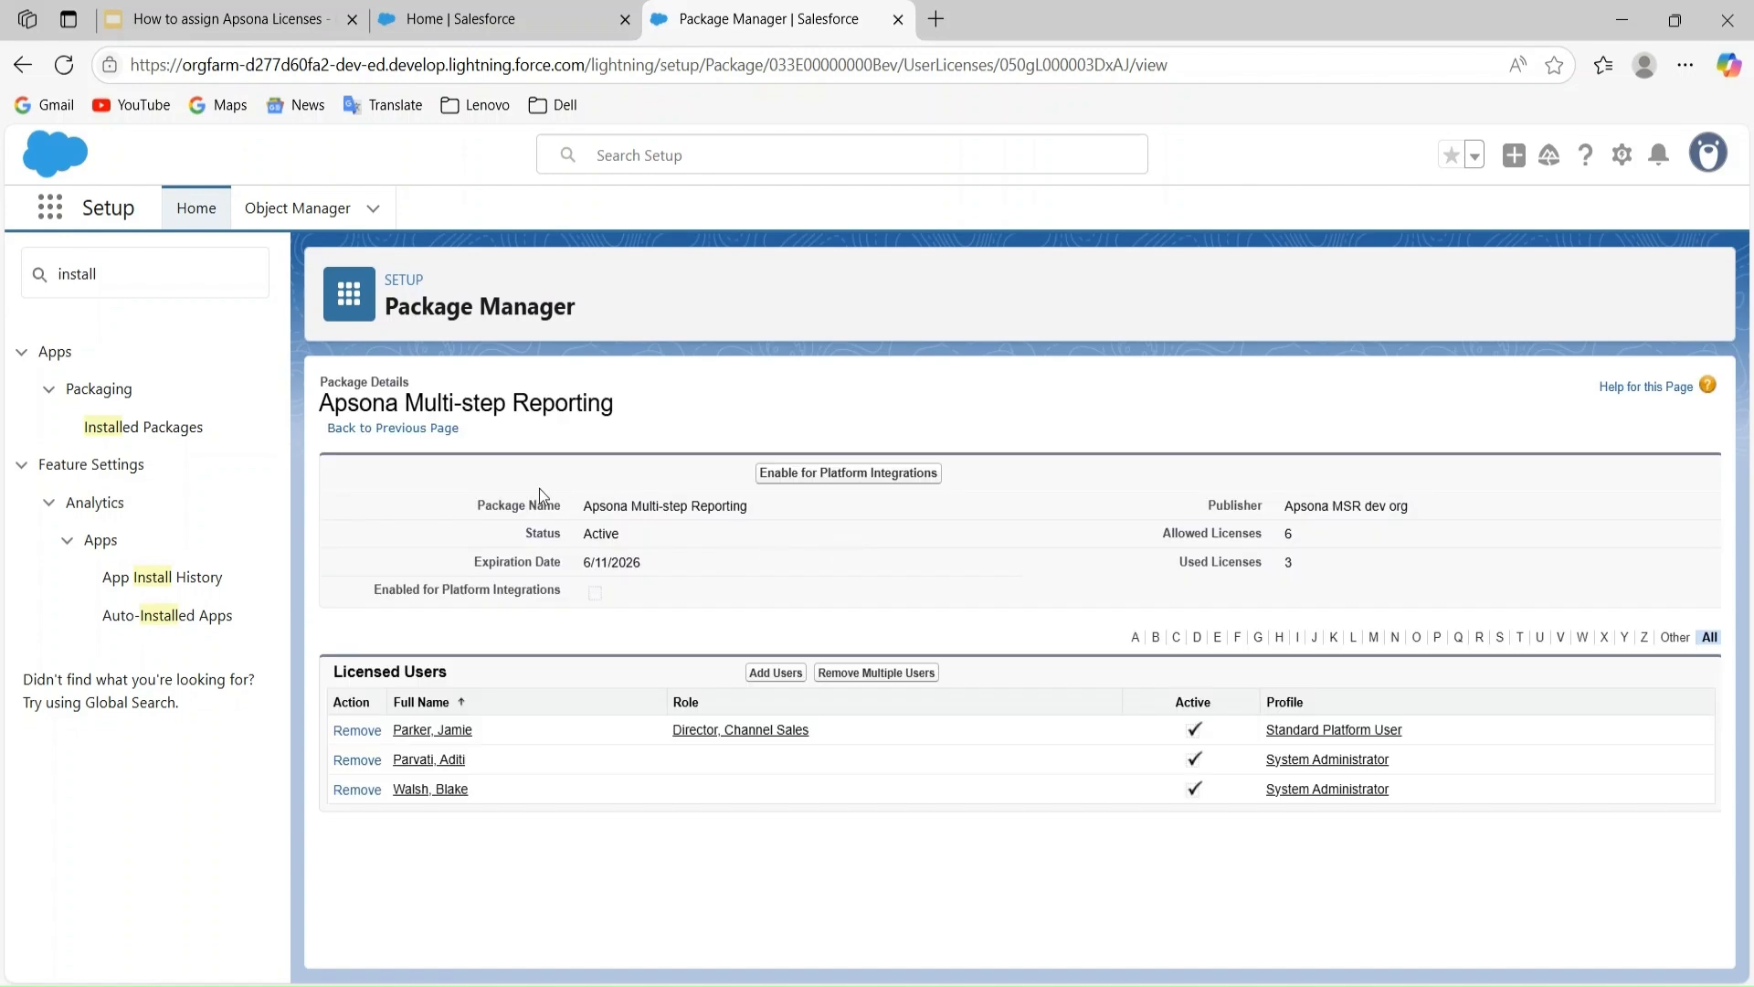
Return to the installed packages and start adding licensed users to Apsona Dedupe and Match, with the available users list expanded.
left_click(424, 430)
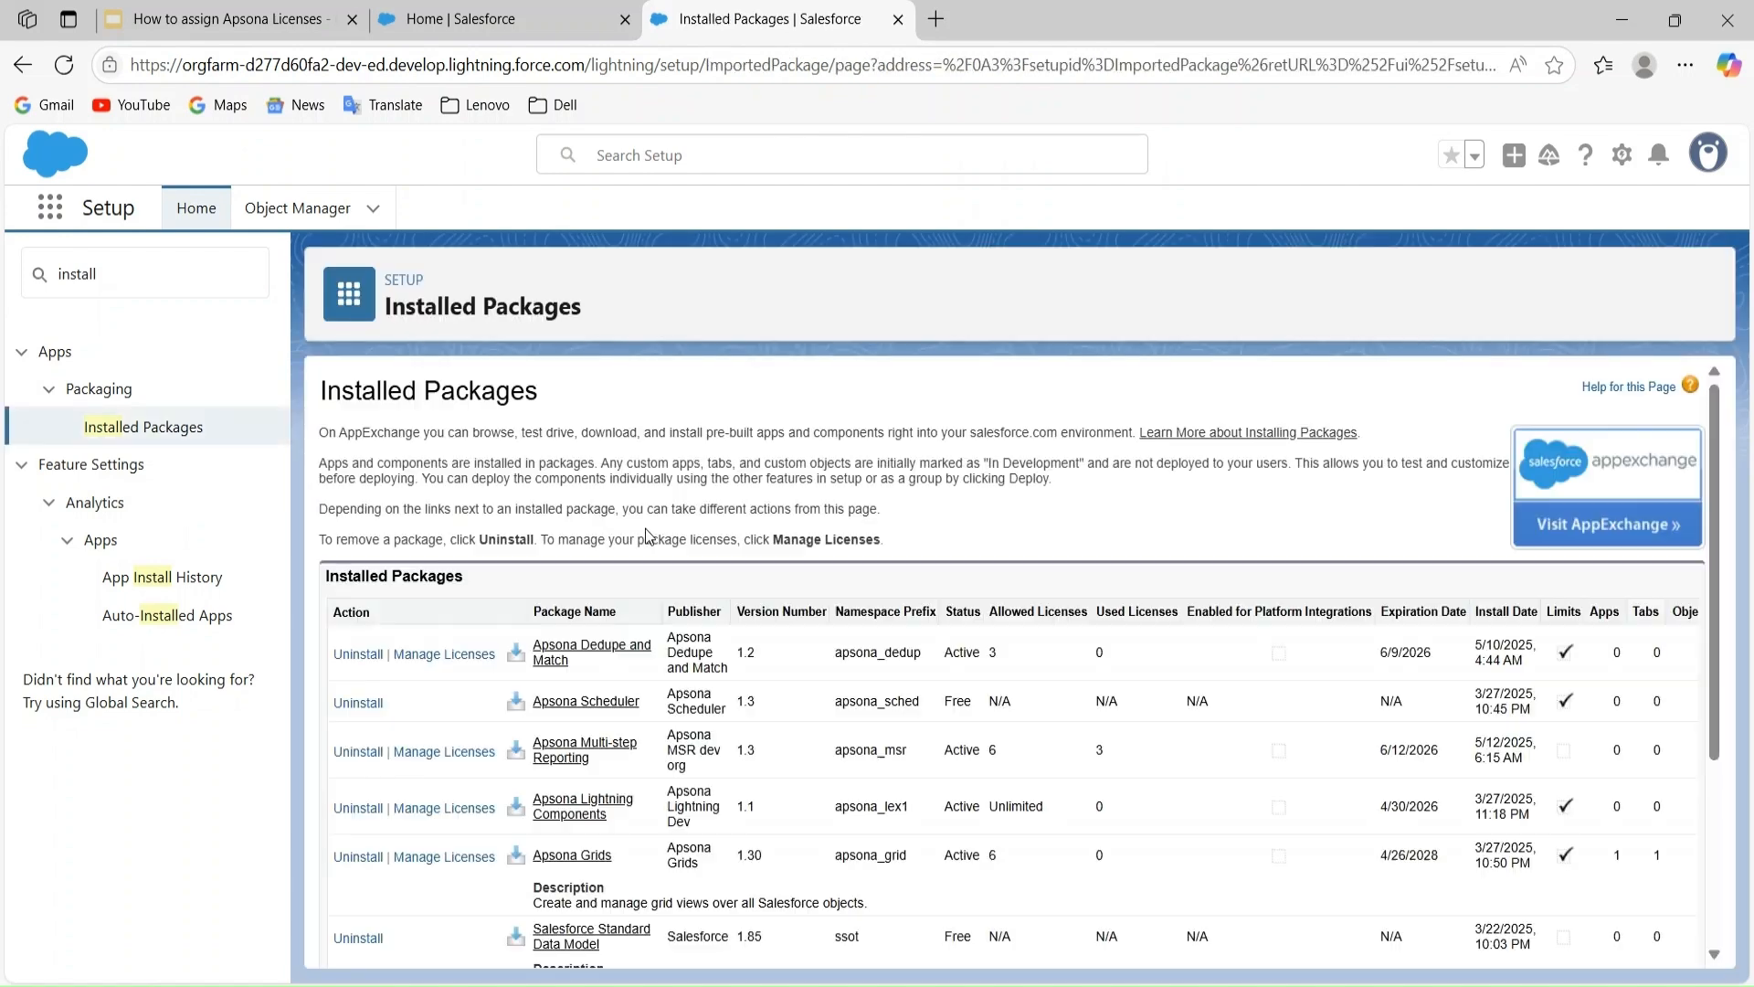
left_click(421, 655)
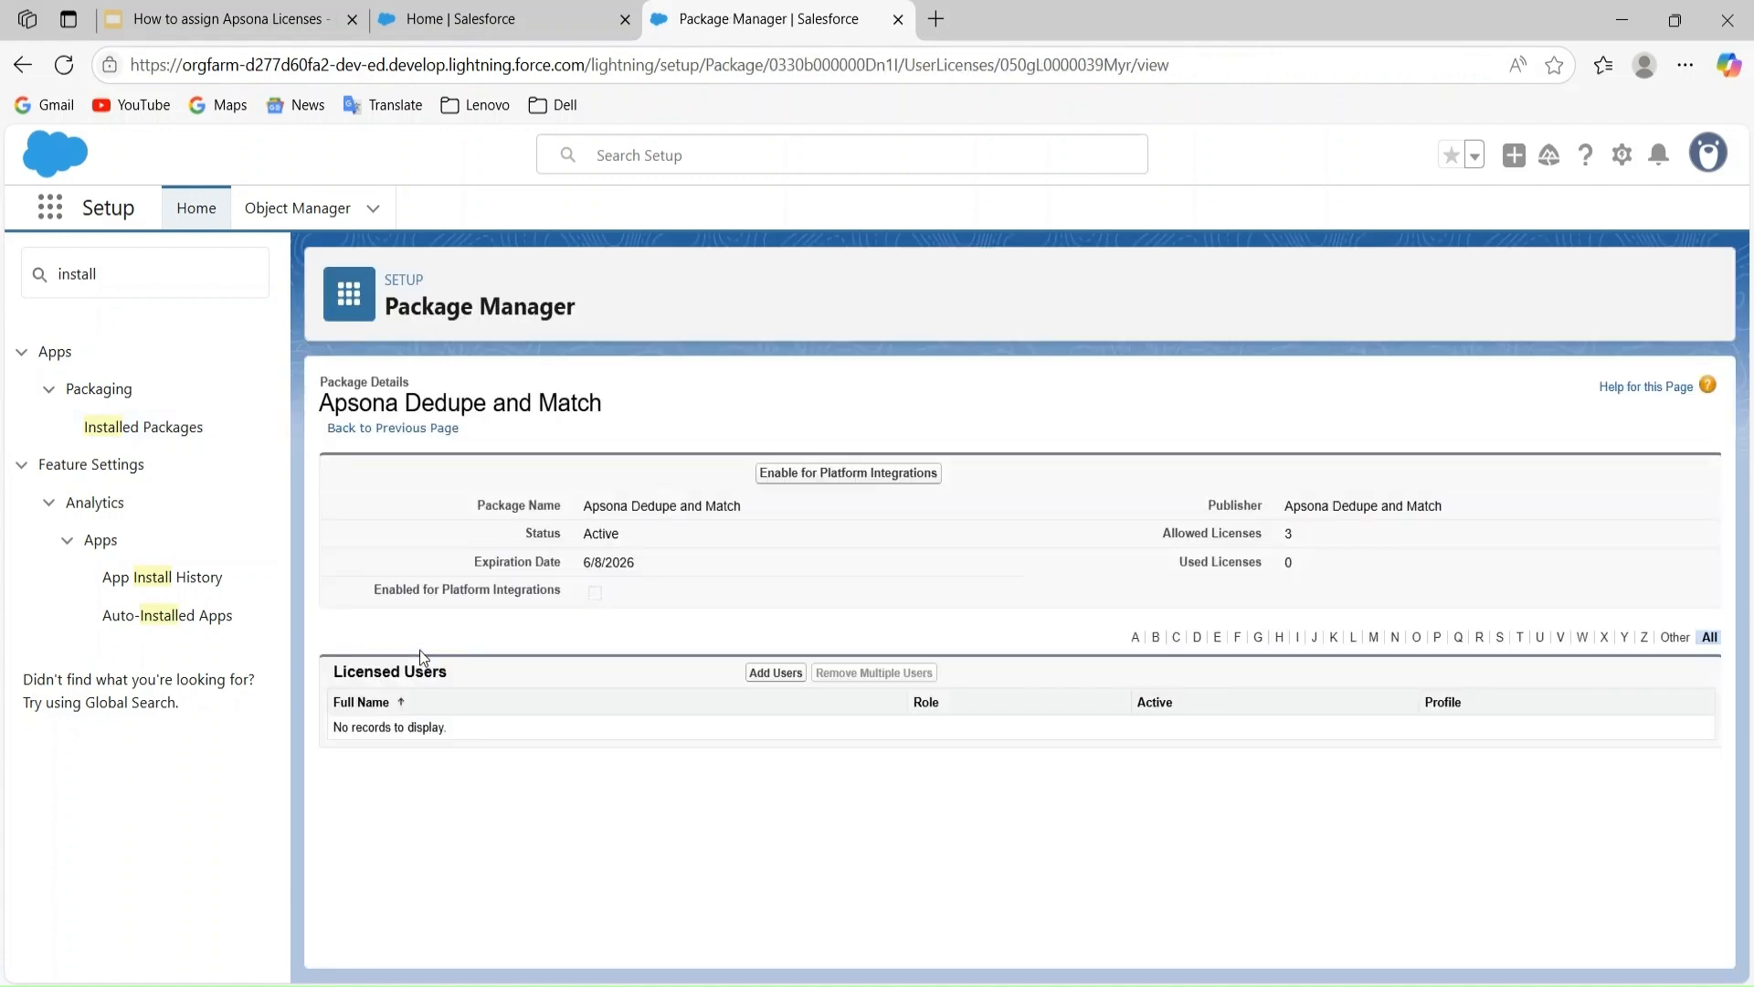
left_click(779, 673)
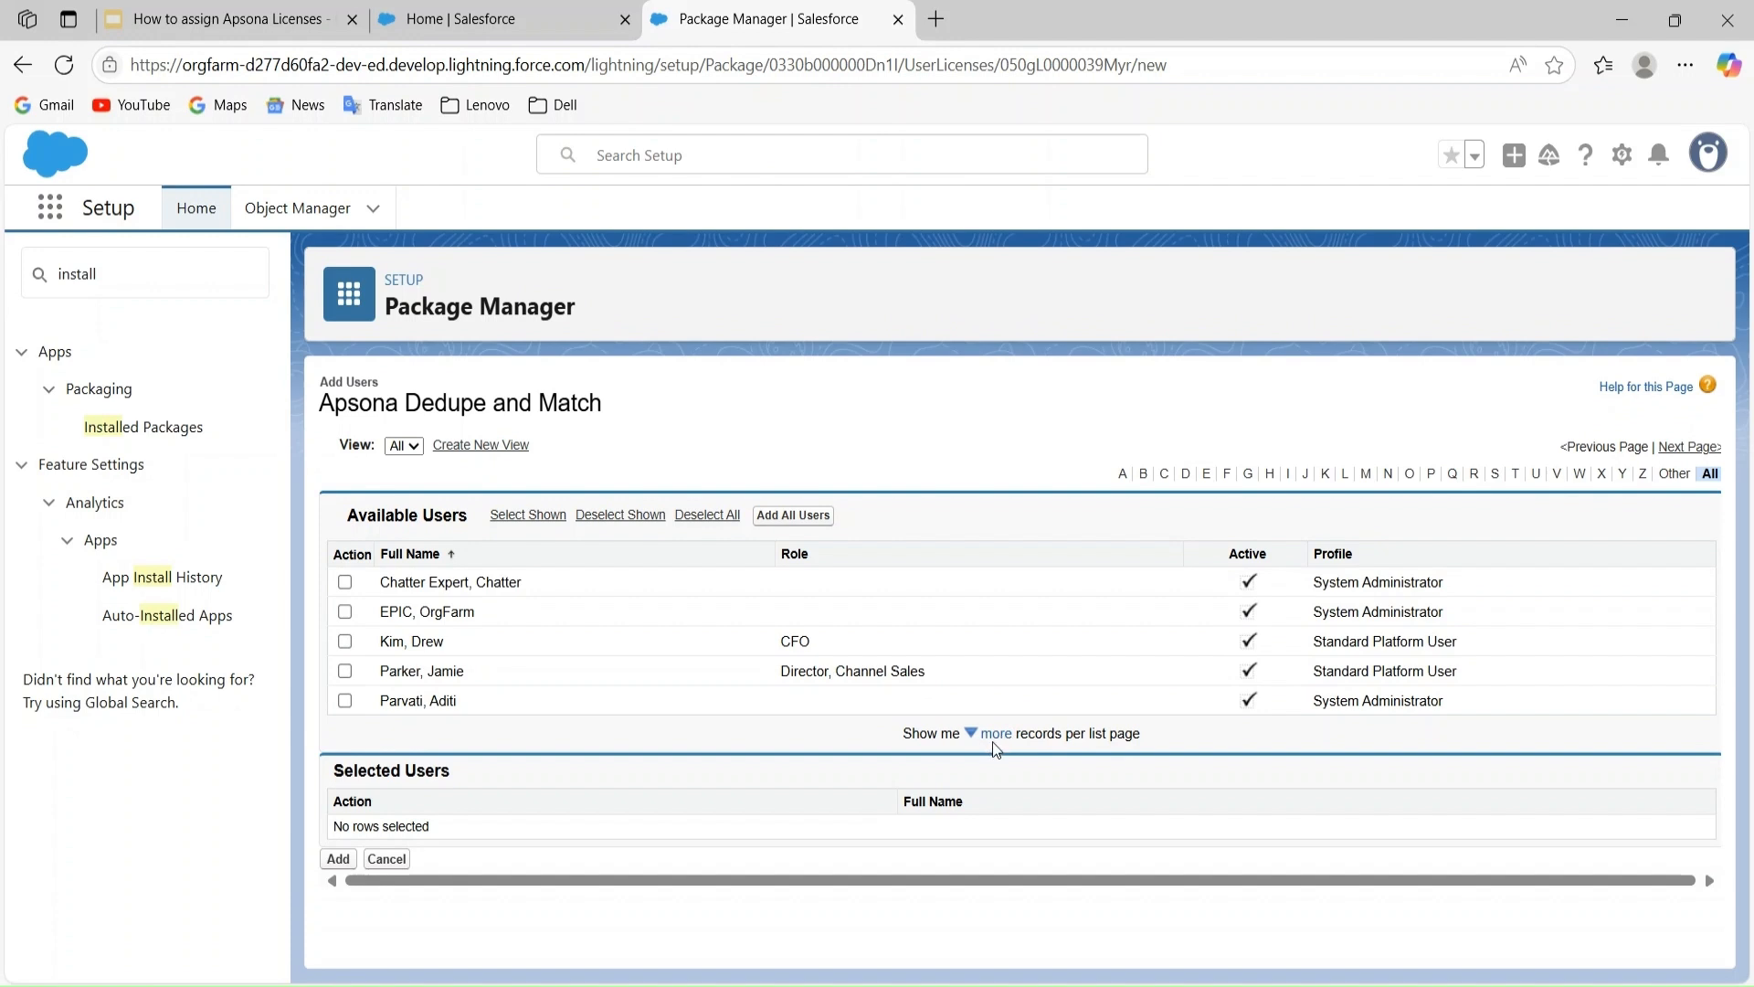
left_click(993, 745)
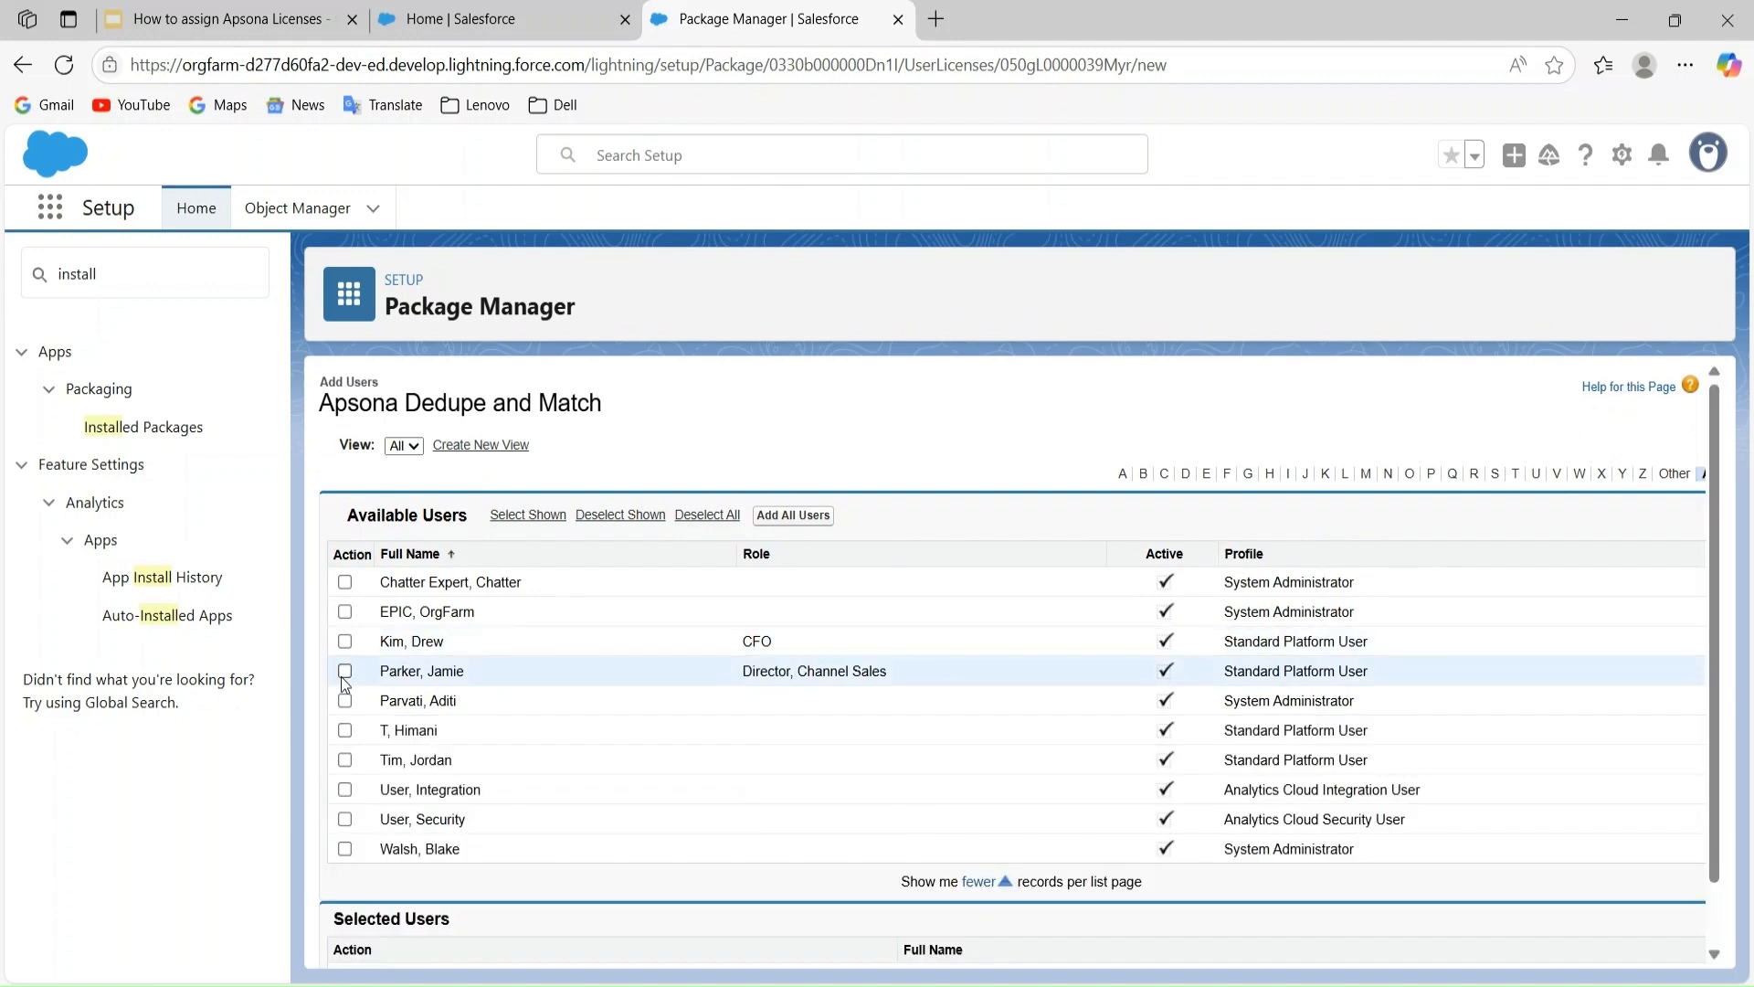
Assign Apsona Dedupe and Match licenses to the Director, Channel Sales user and the fifth and tenth users in the list.
left_click(344, 671)
left_click(344, 704)
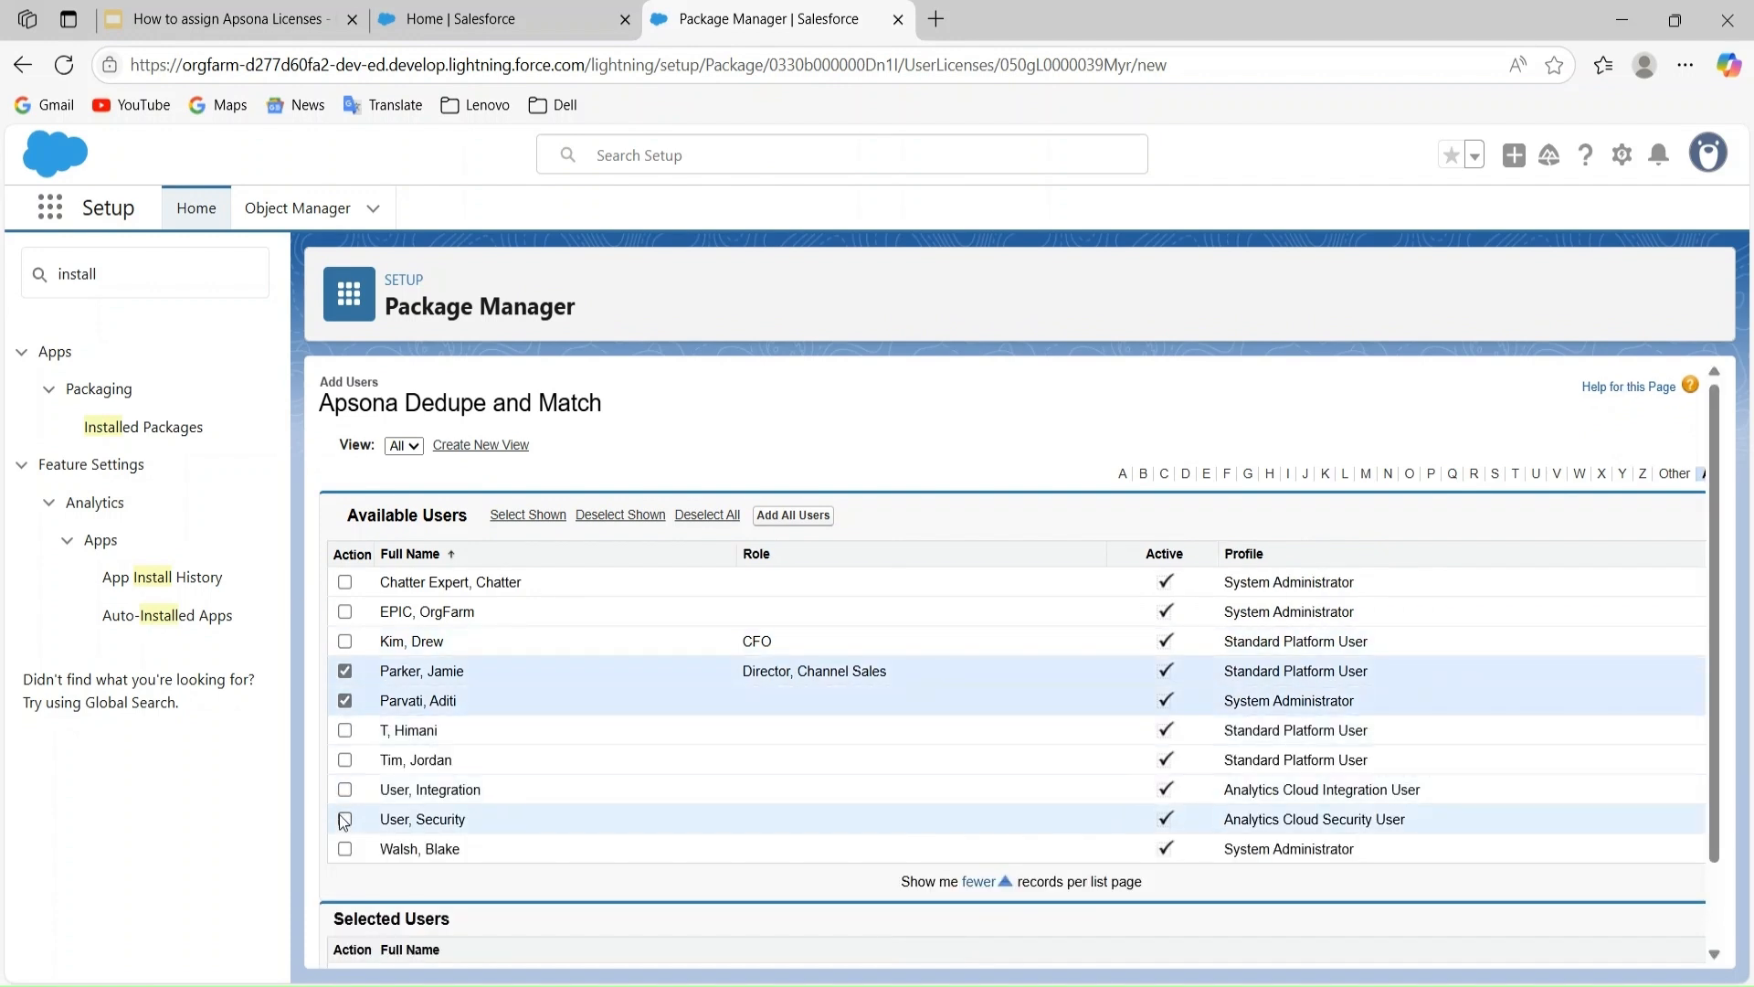
left_click(344, 849)
scroll(344, 851, "down", 2)
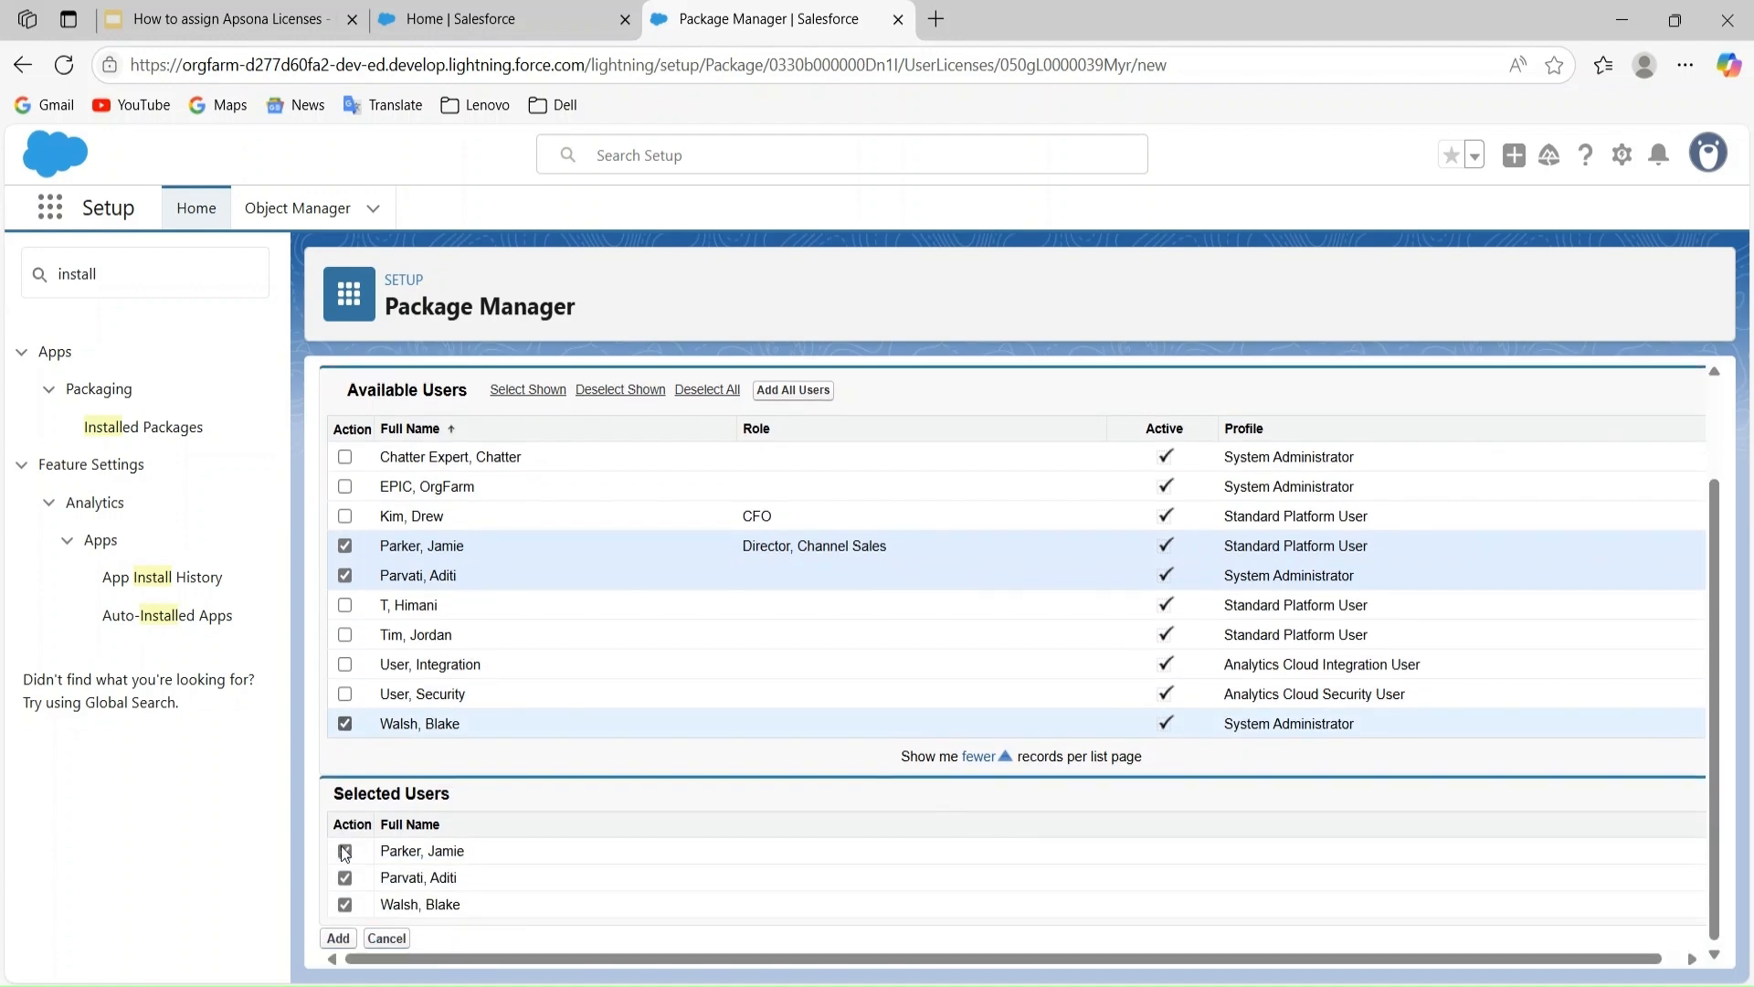
left_click(338, 938)
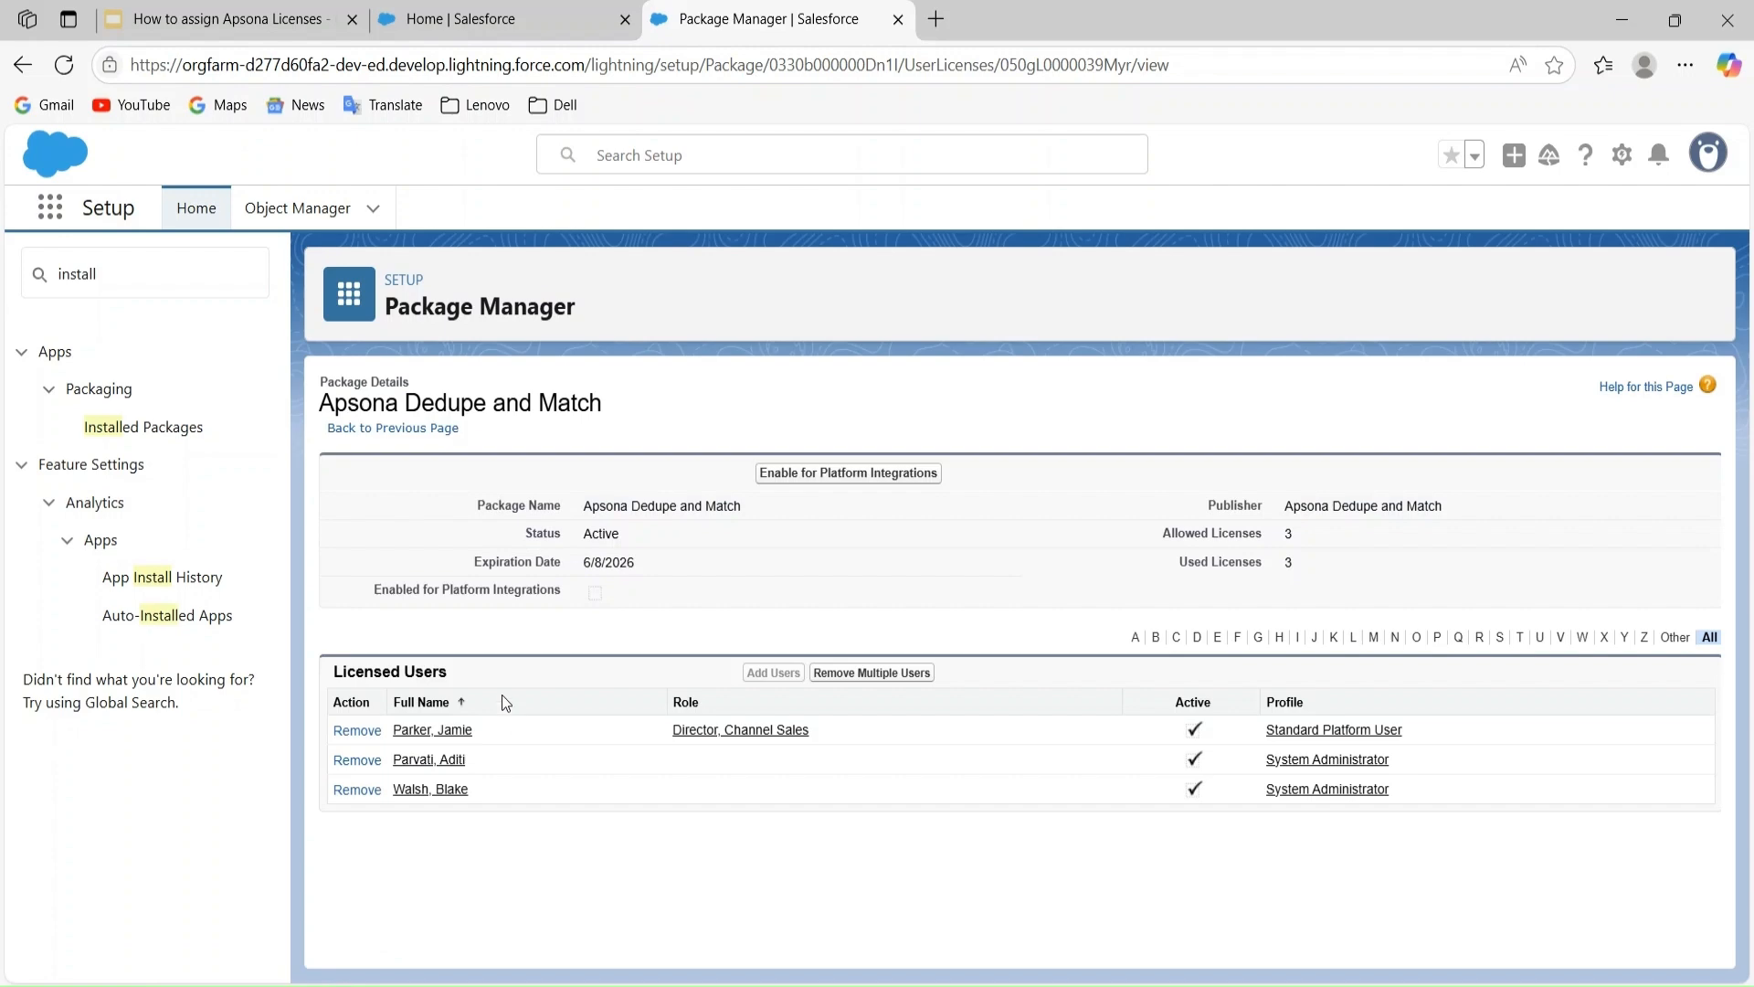
Return to the installed packages and start adding licensed users to the Apsona Grids package.
left_click(395, 429)
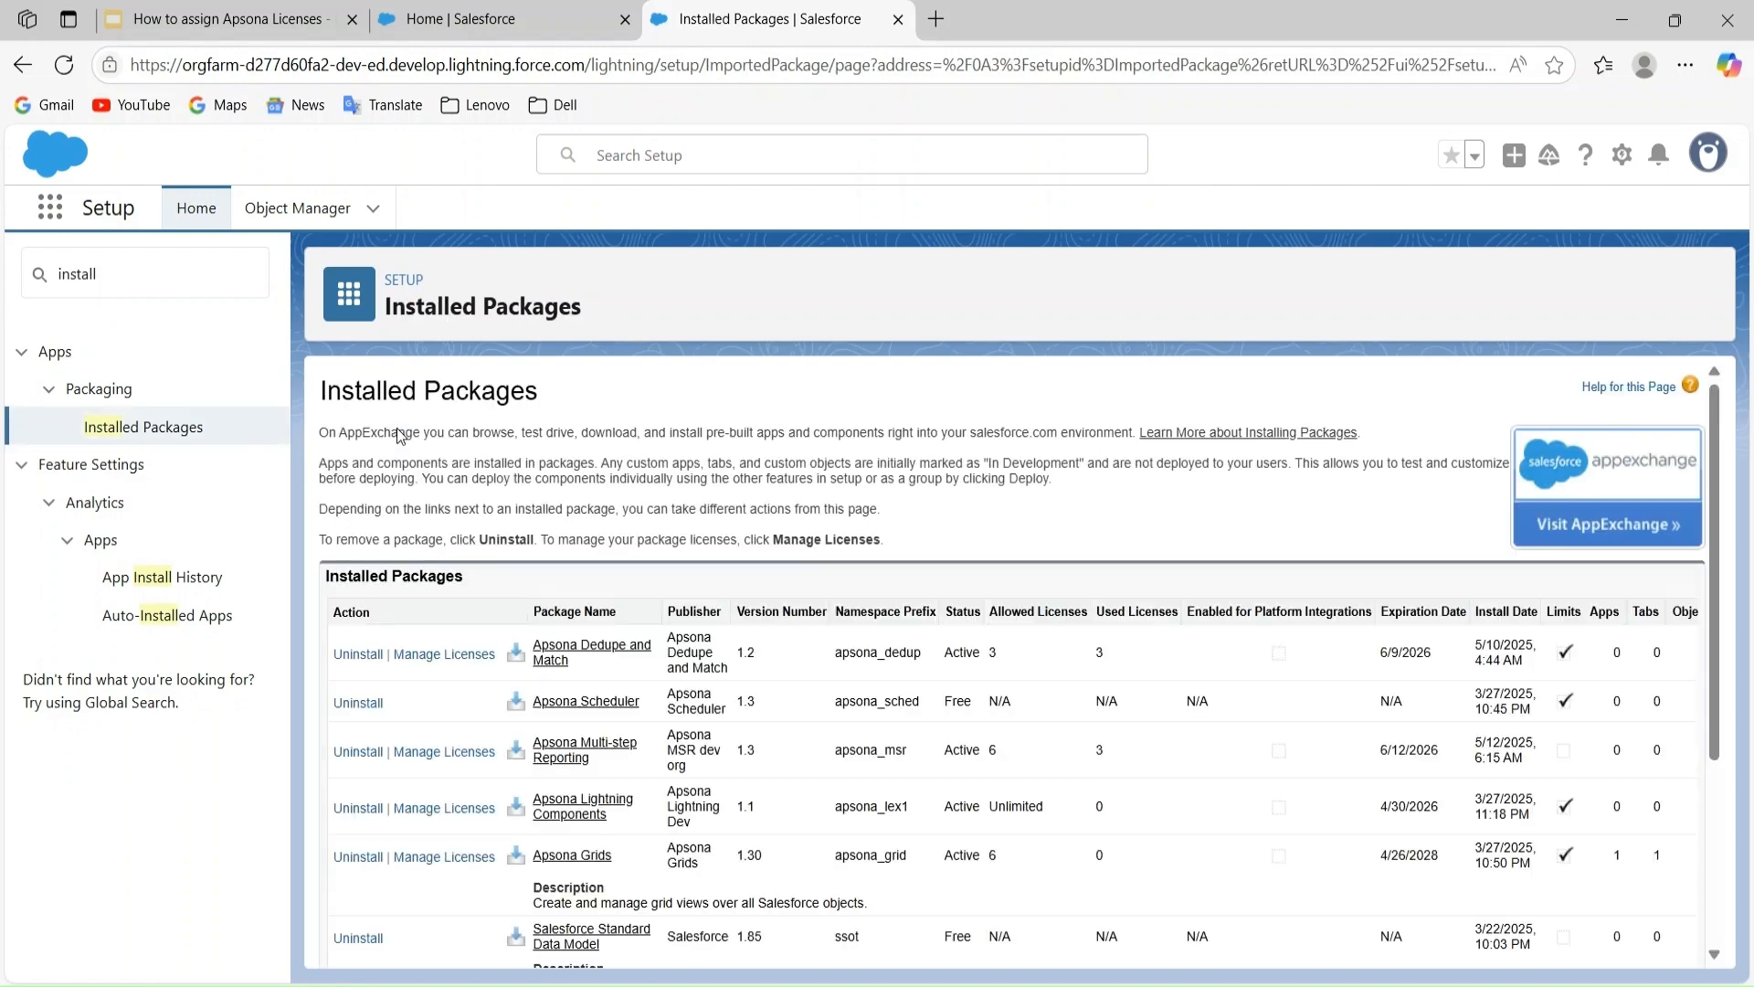
scroll(507, 555, "down", 2)
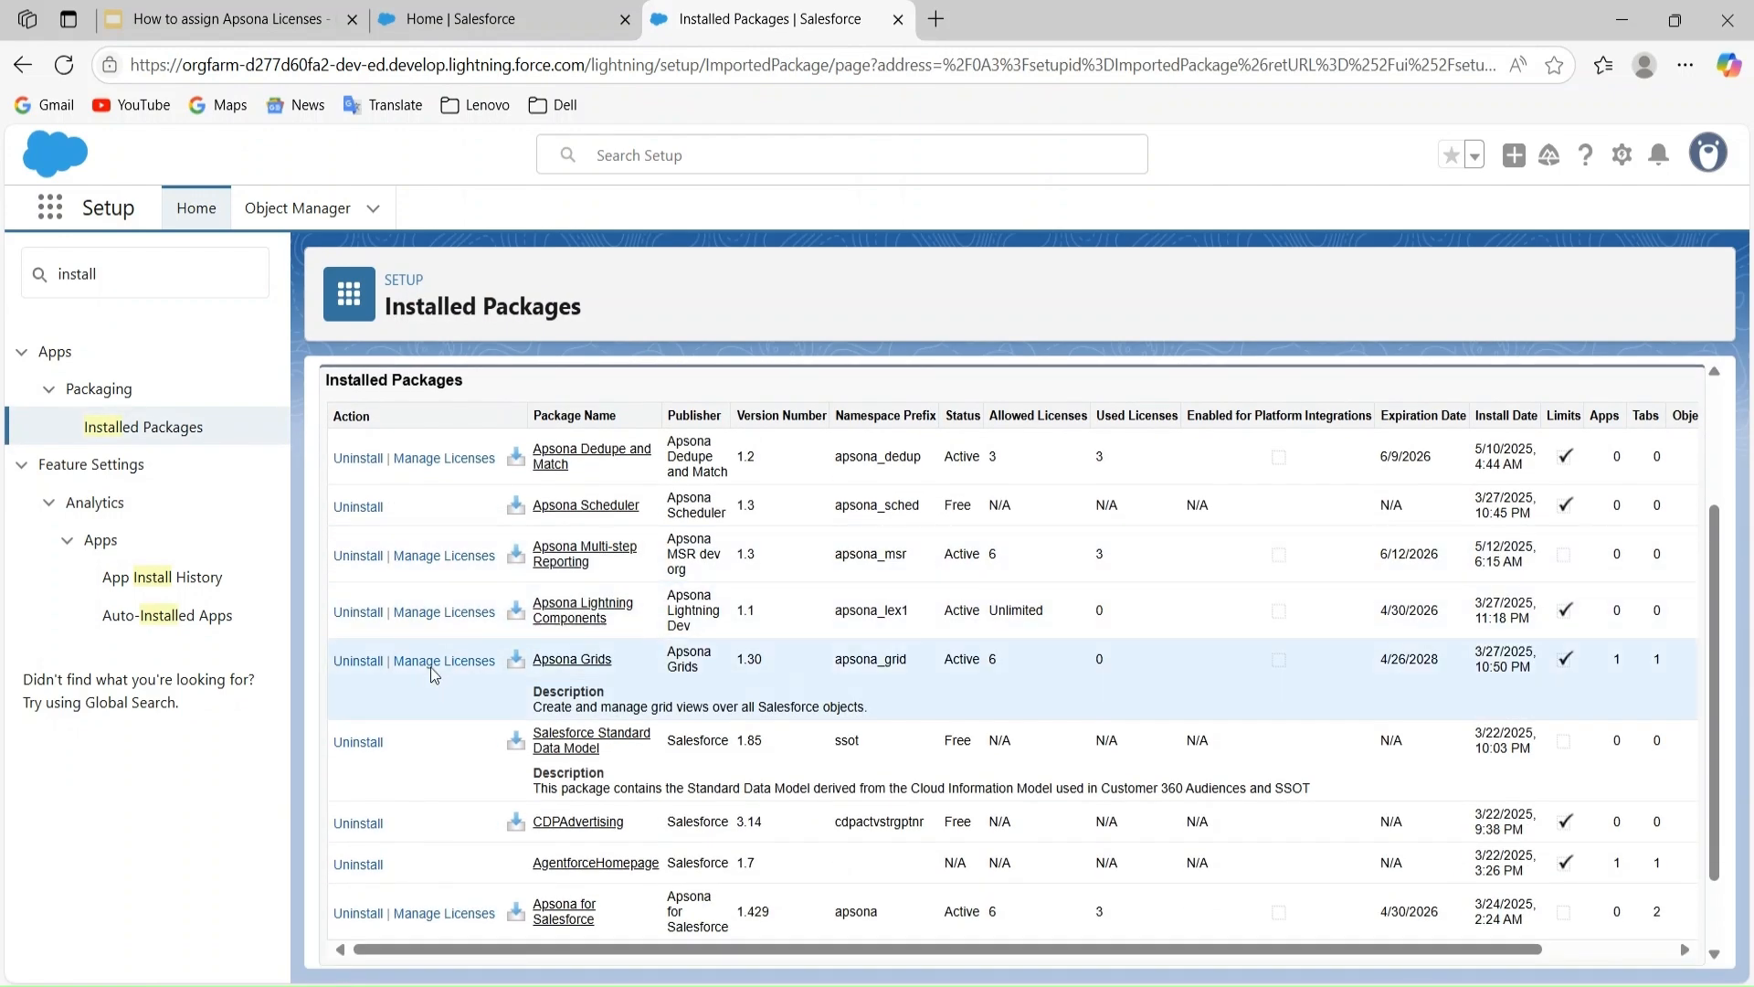
left_click(433, 664)
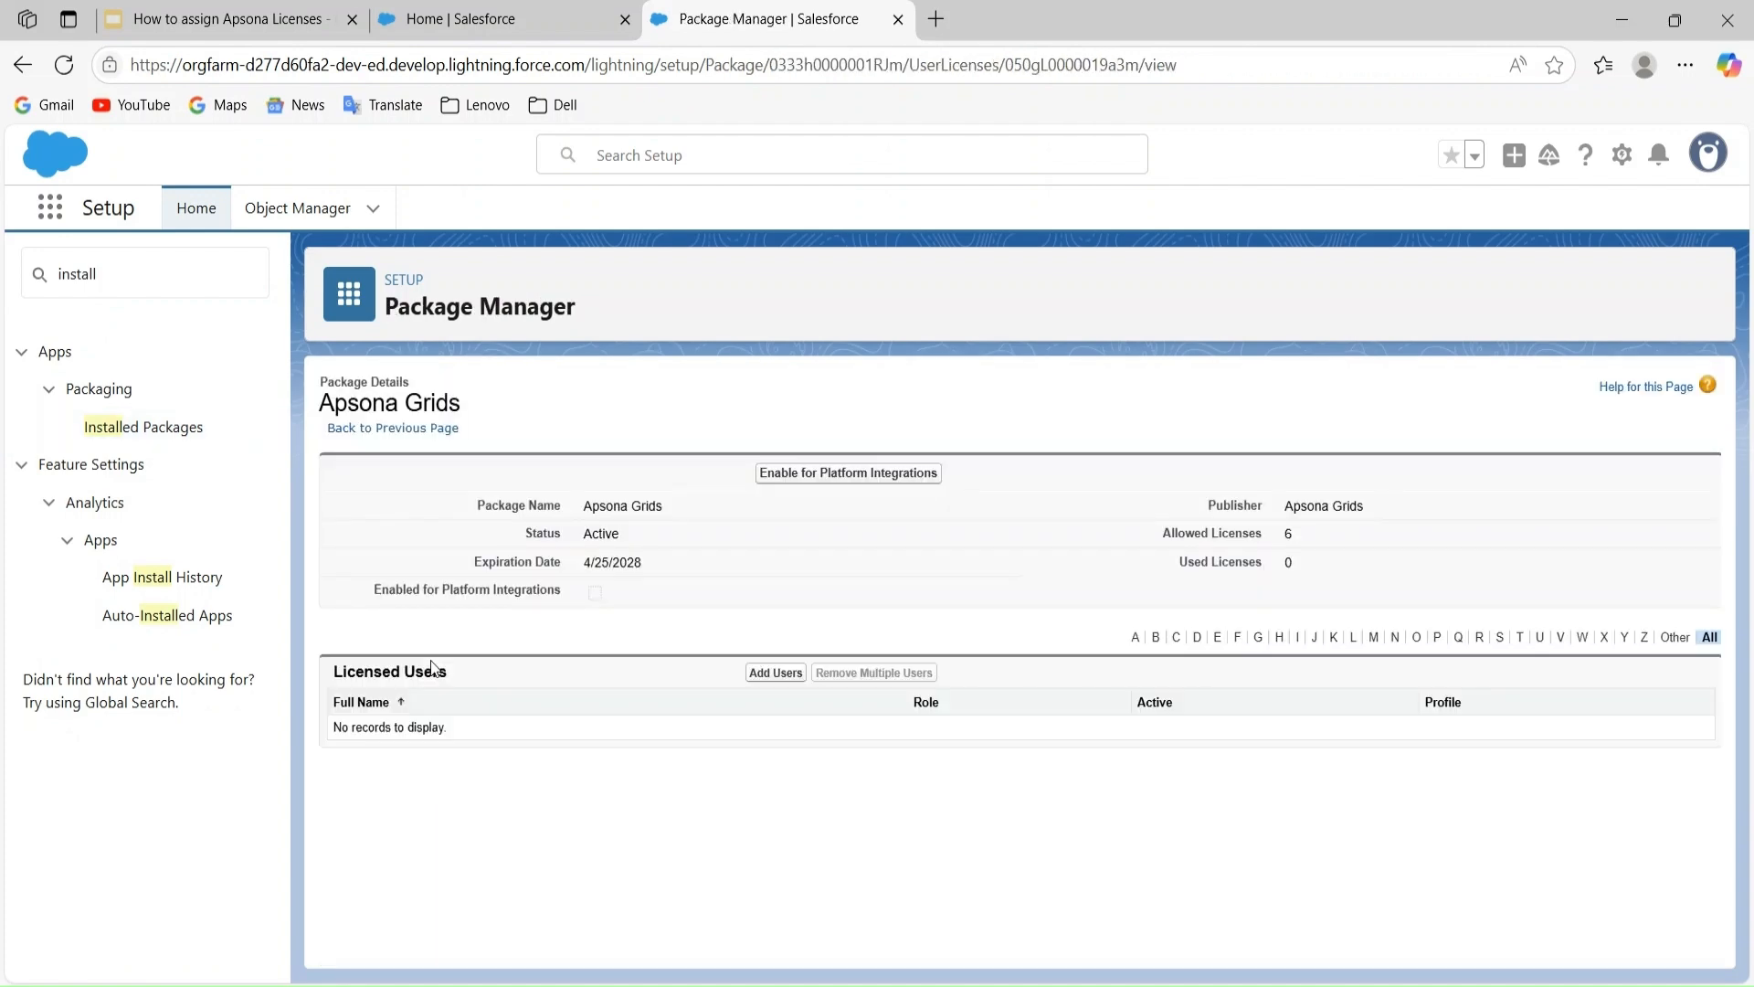
left_click(775, 673)
Assign Apsona Grids licenses to the Director, Channel Sales user and the fifth and tenth users in the list.
left_click(345, 672)
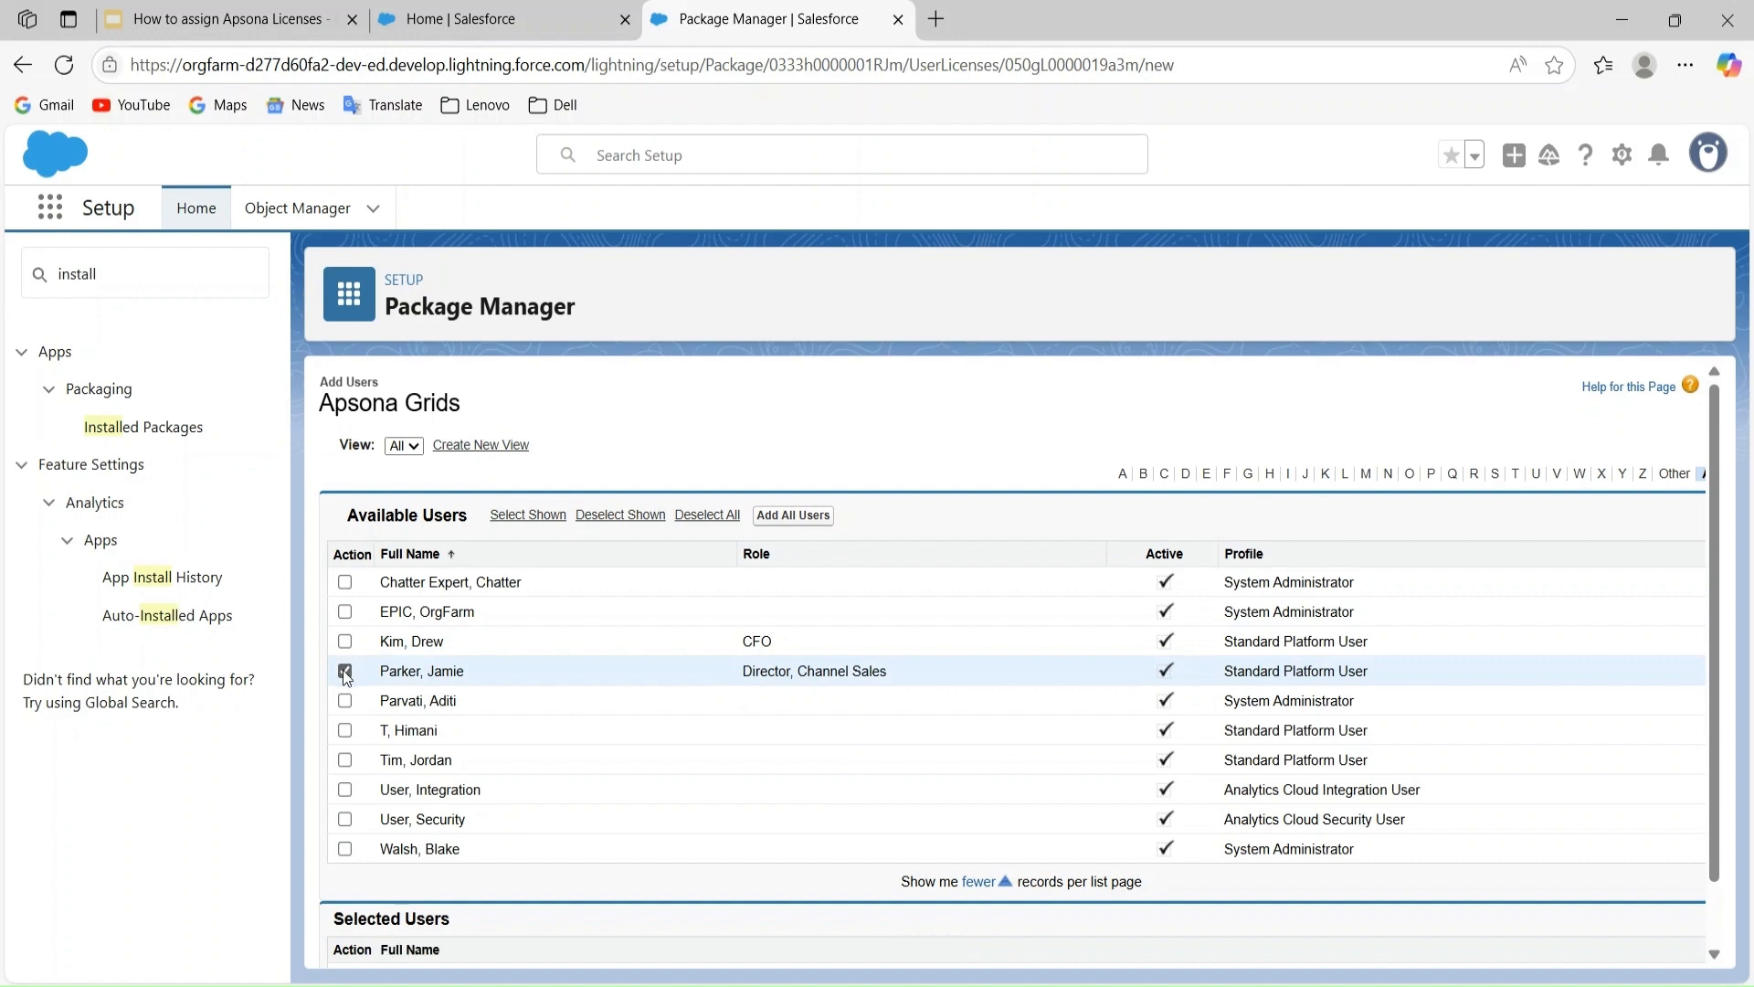
left_click(346, 700)
left_click(345, 848)
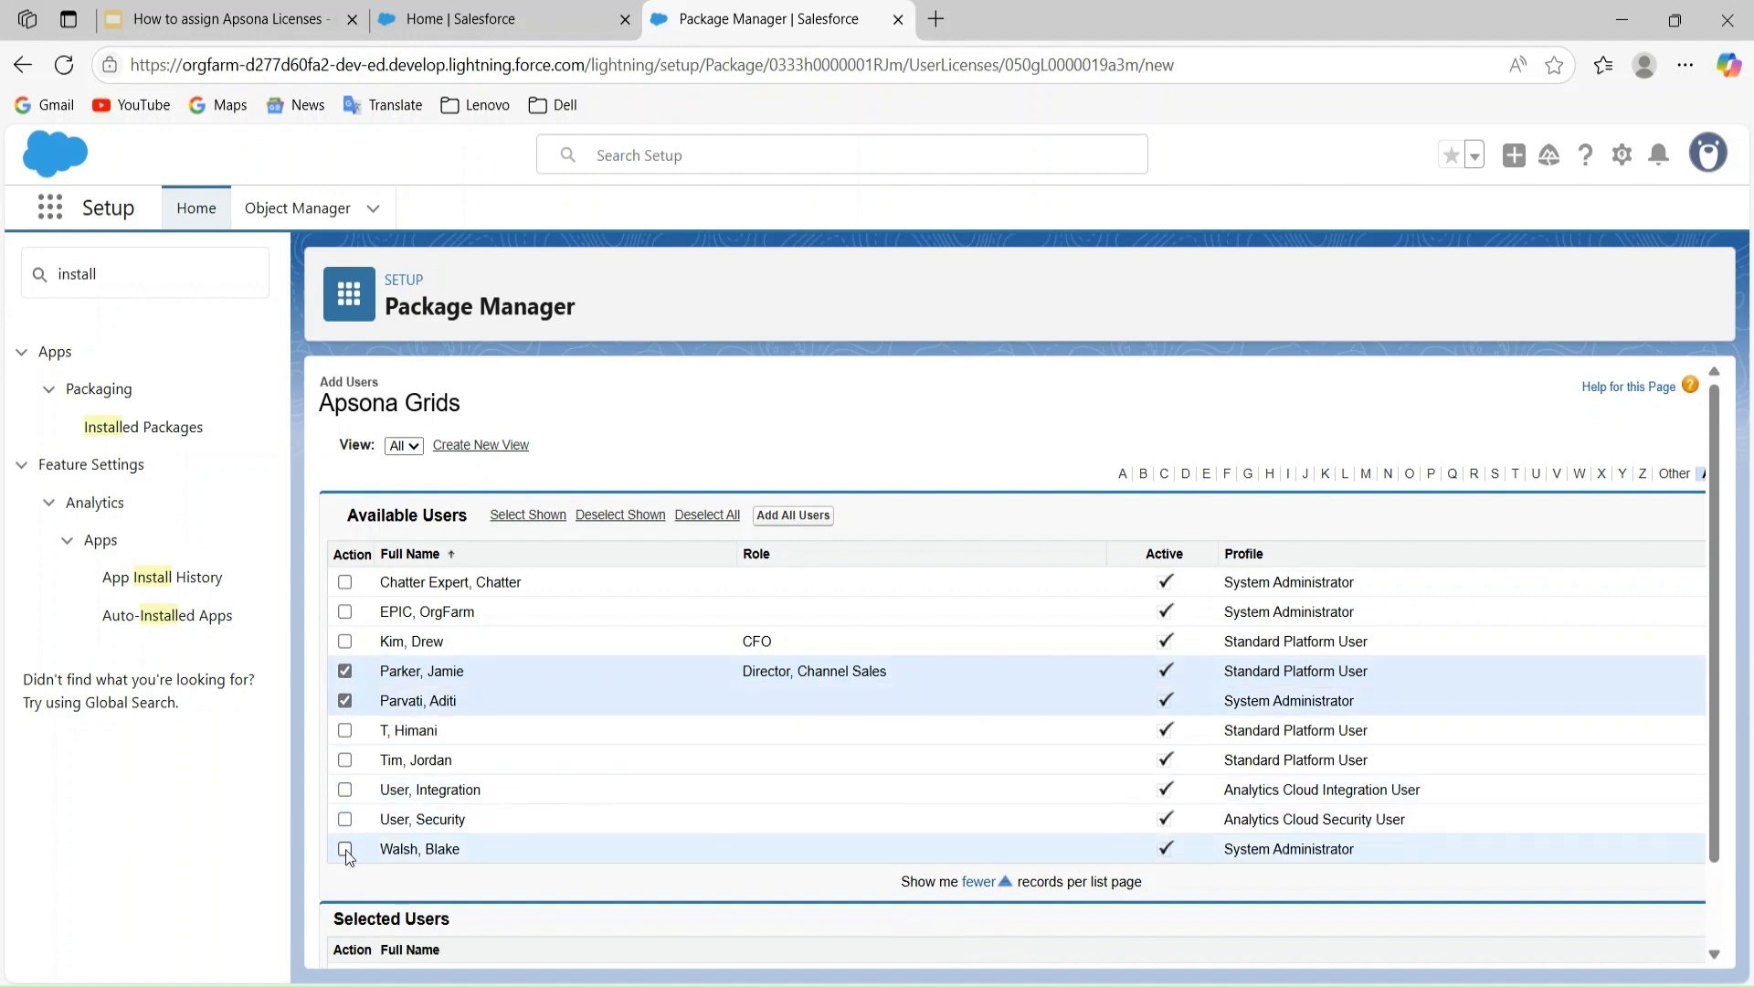
scroll(349, 850, "down", 1)
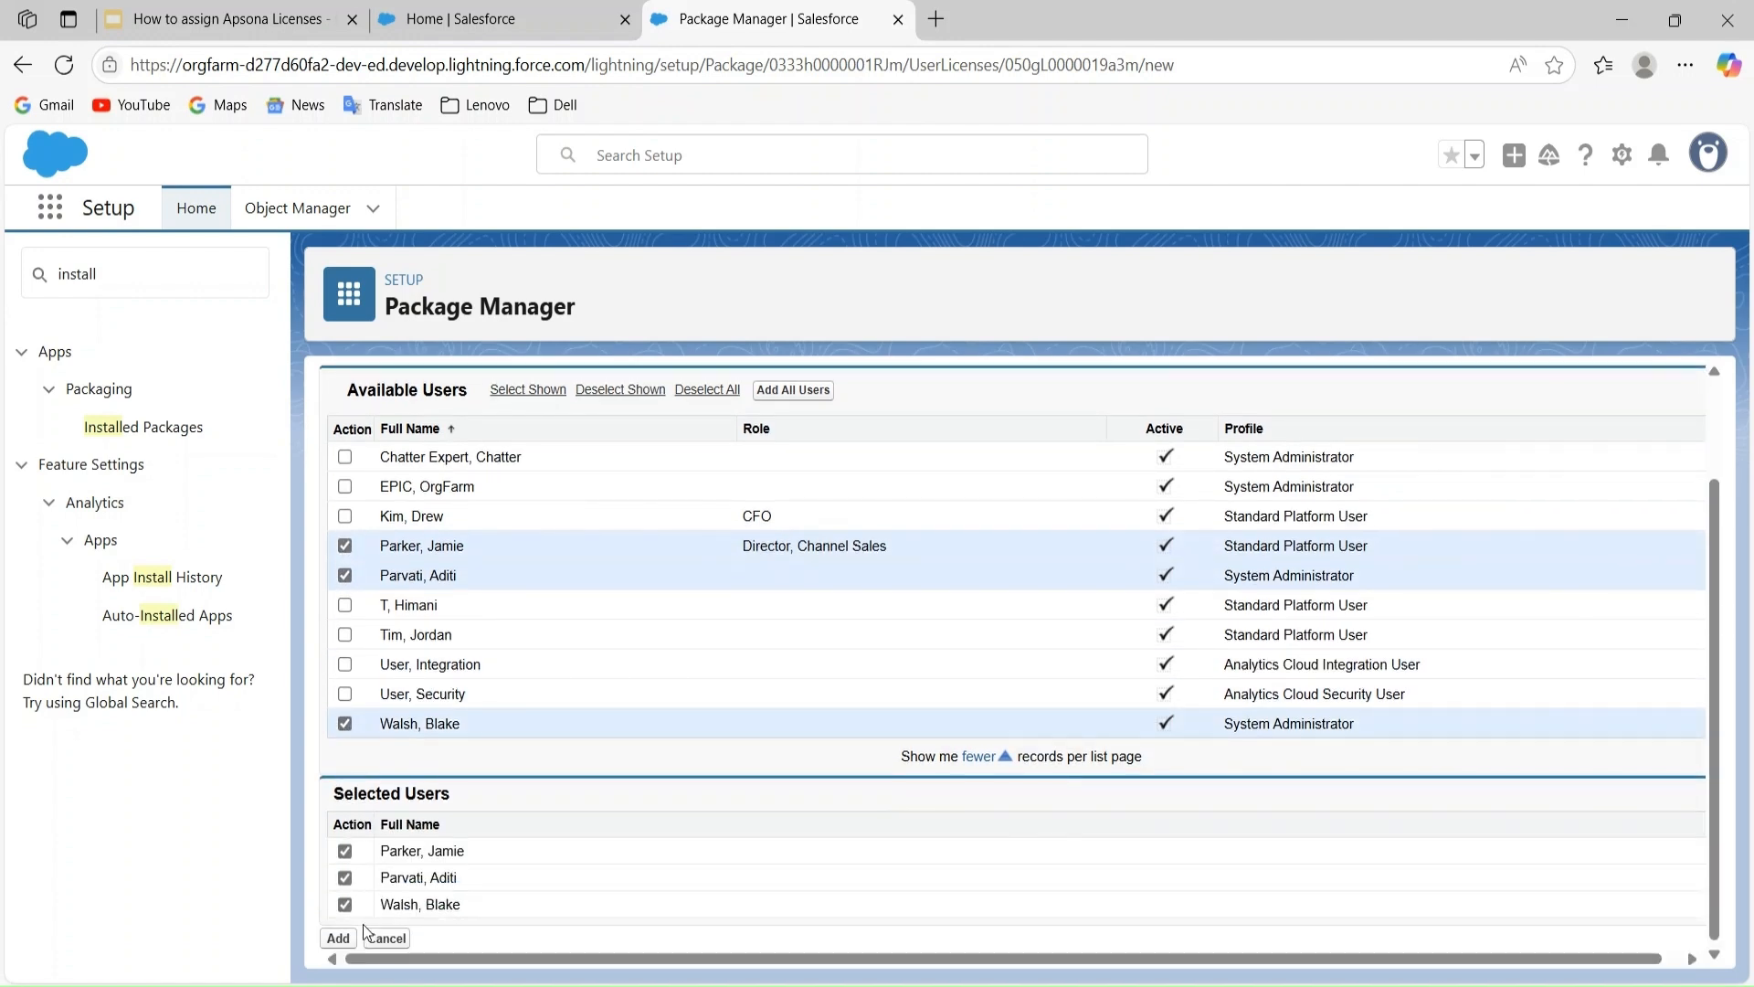
left_click(338, 938)
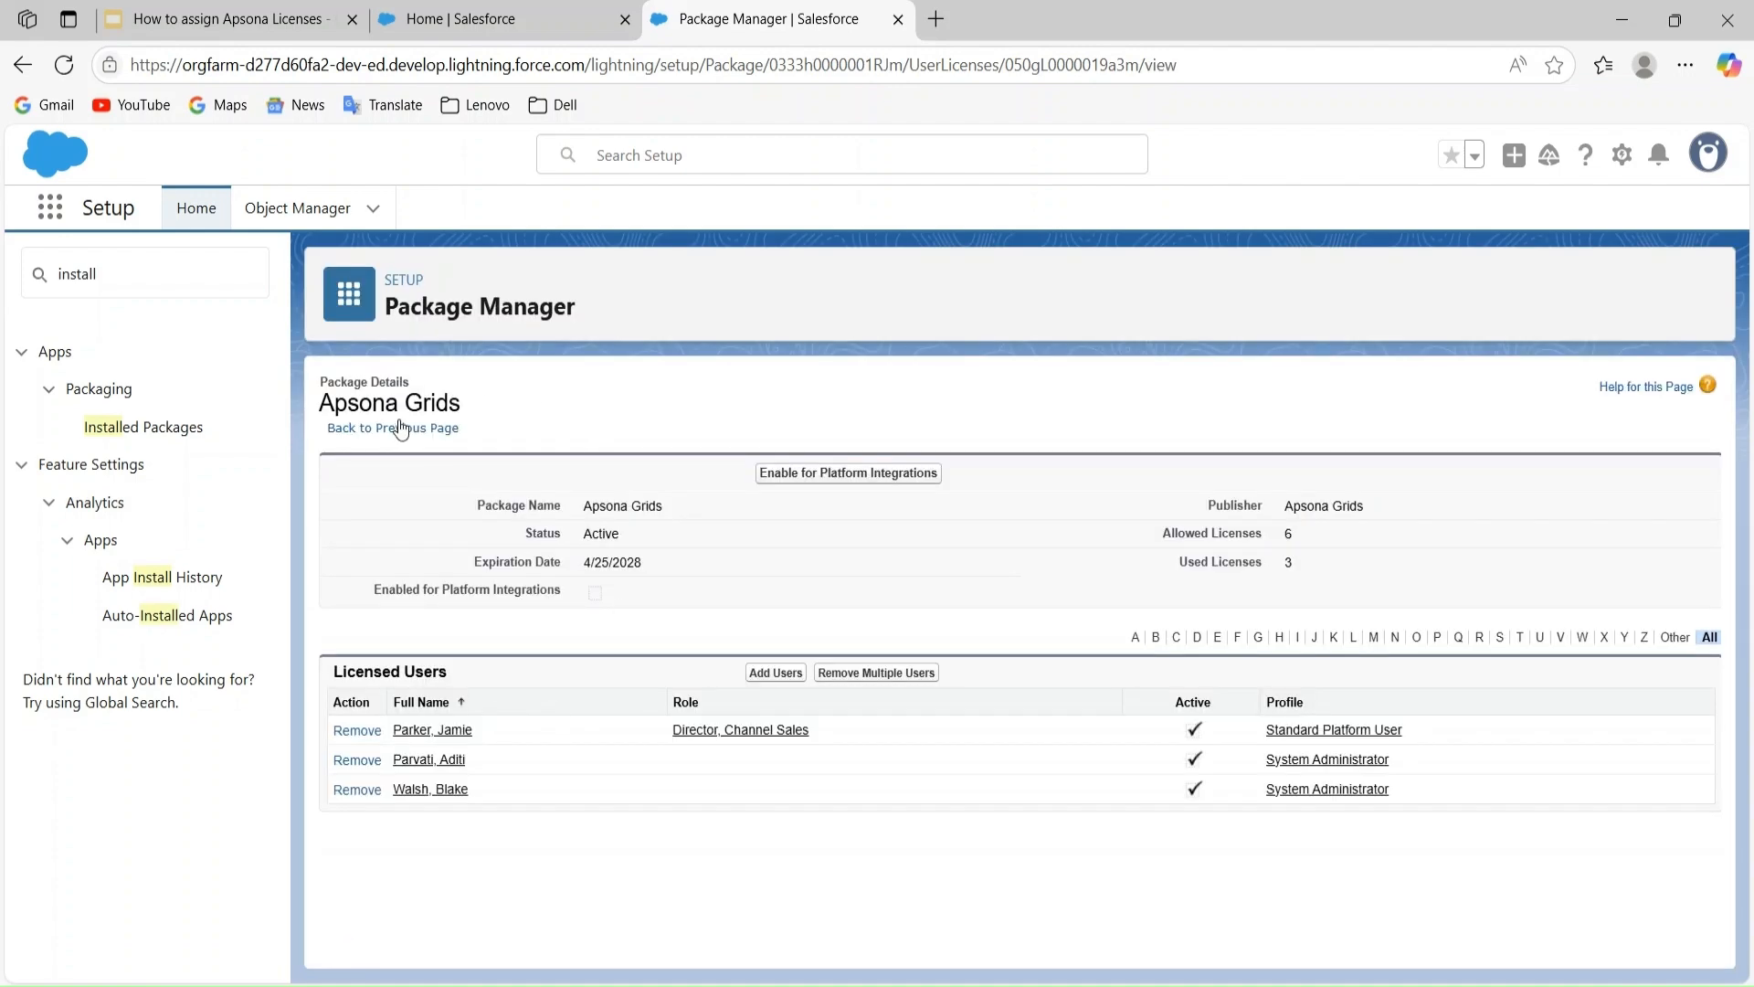
Leave the Apsona Grids package details and open the Apsona item by searching the available apps for "apsona".
left_click(399, 423)
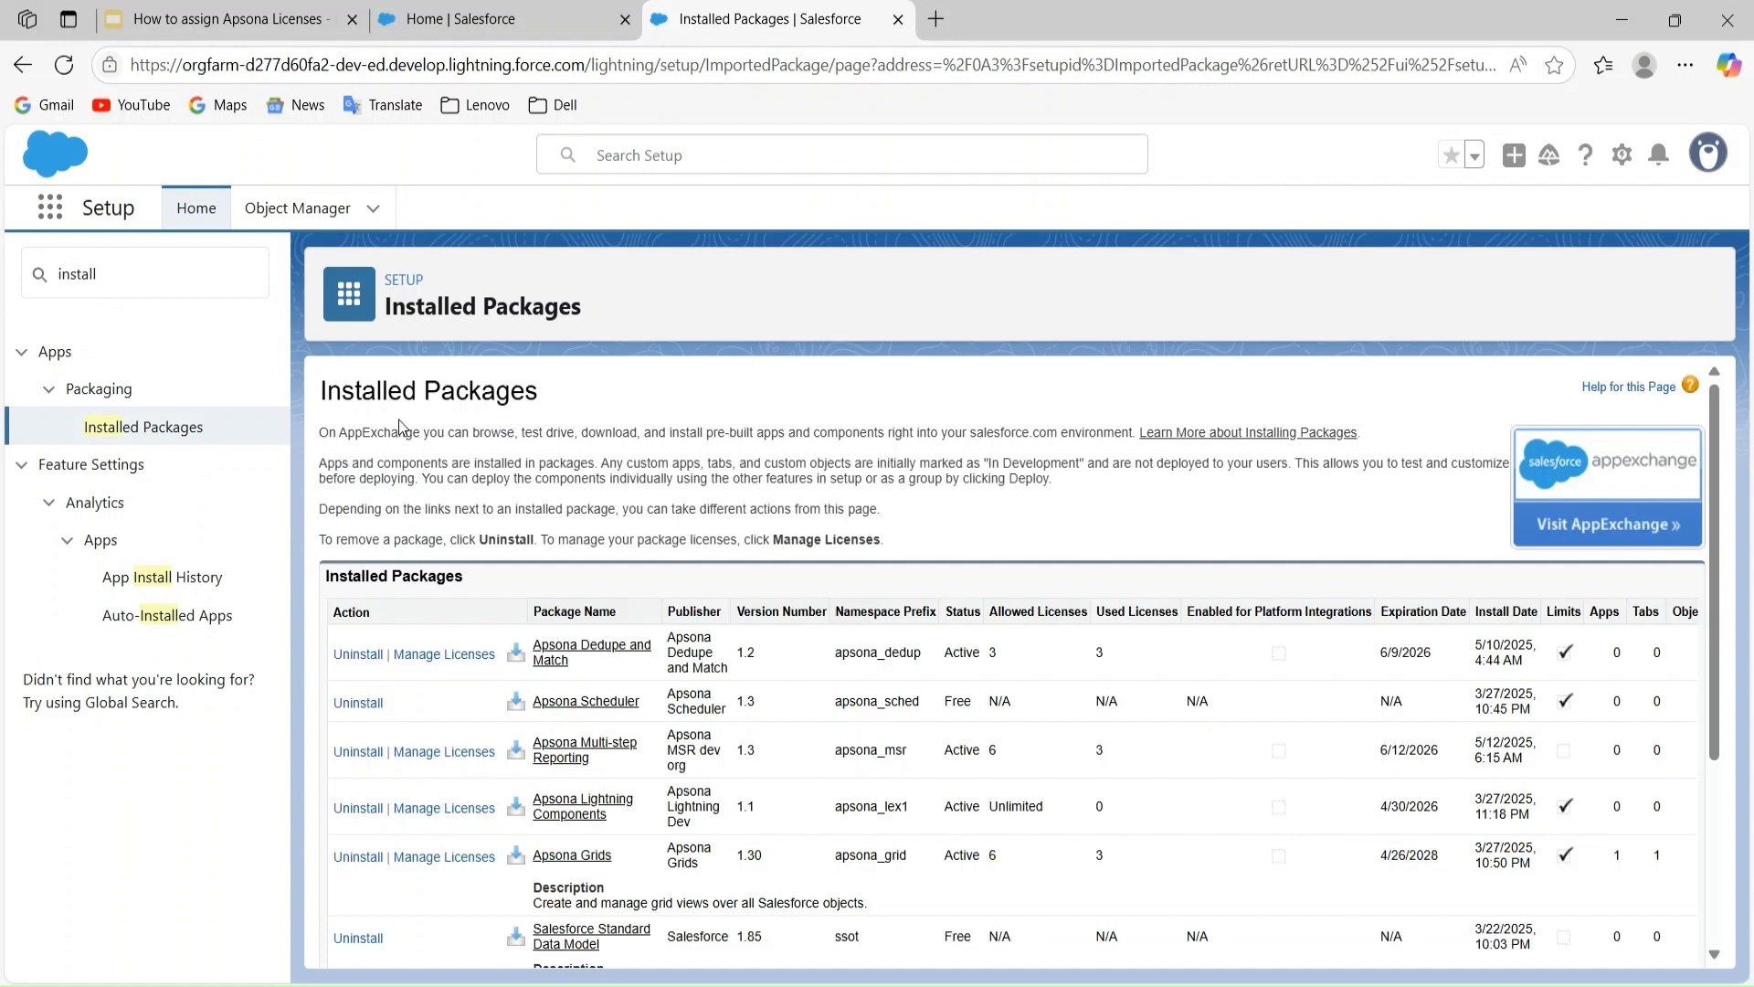
left_click(50, 205)
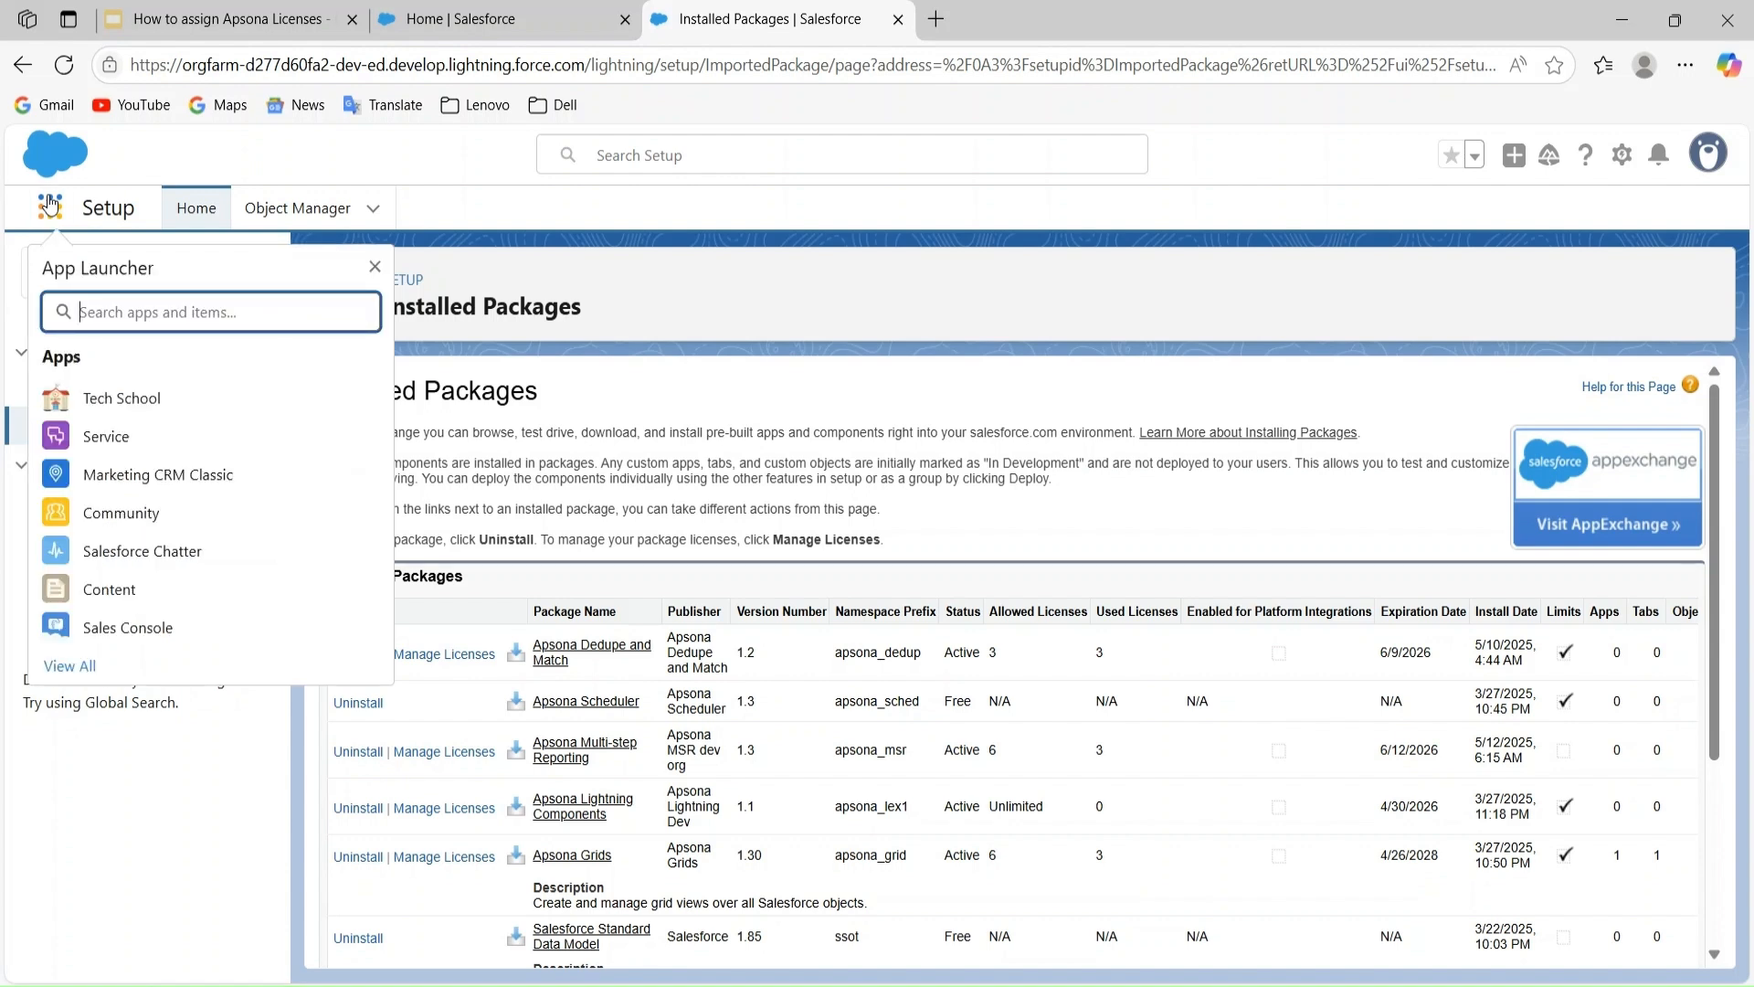
type("apsona")
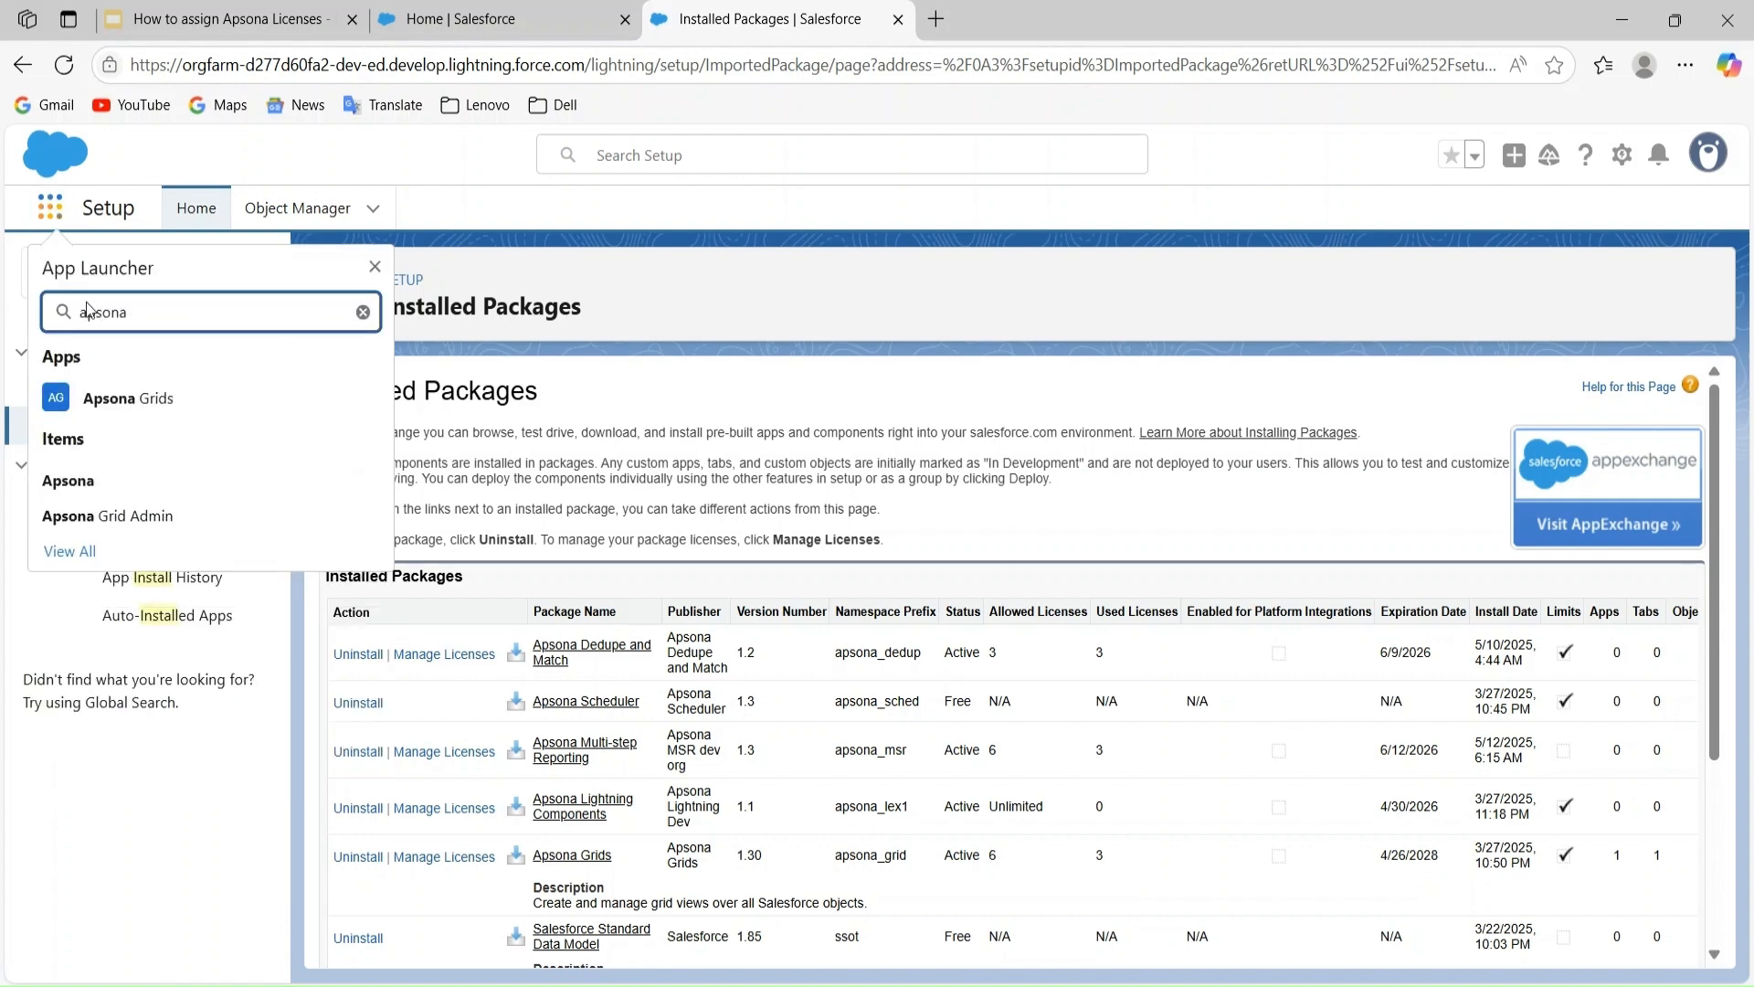
left_click(109, 481)
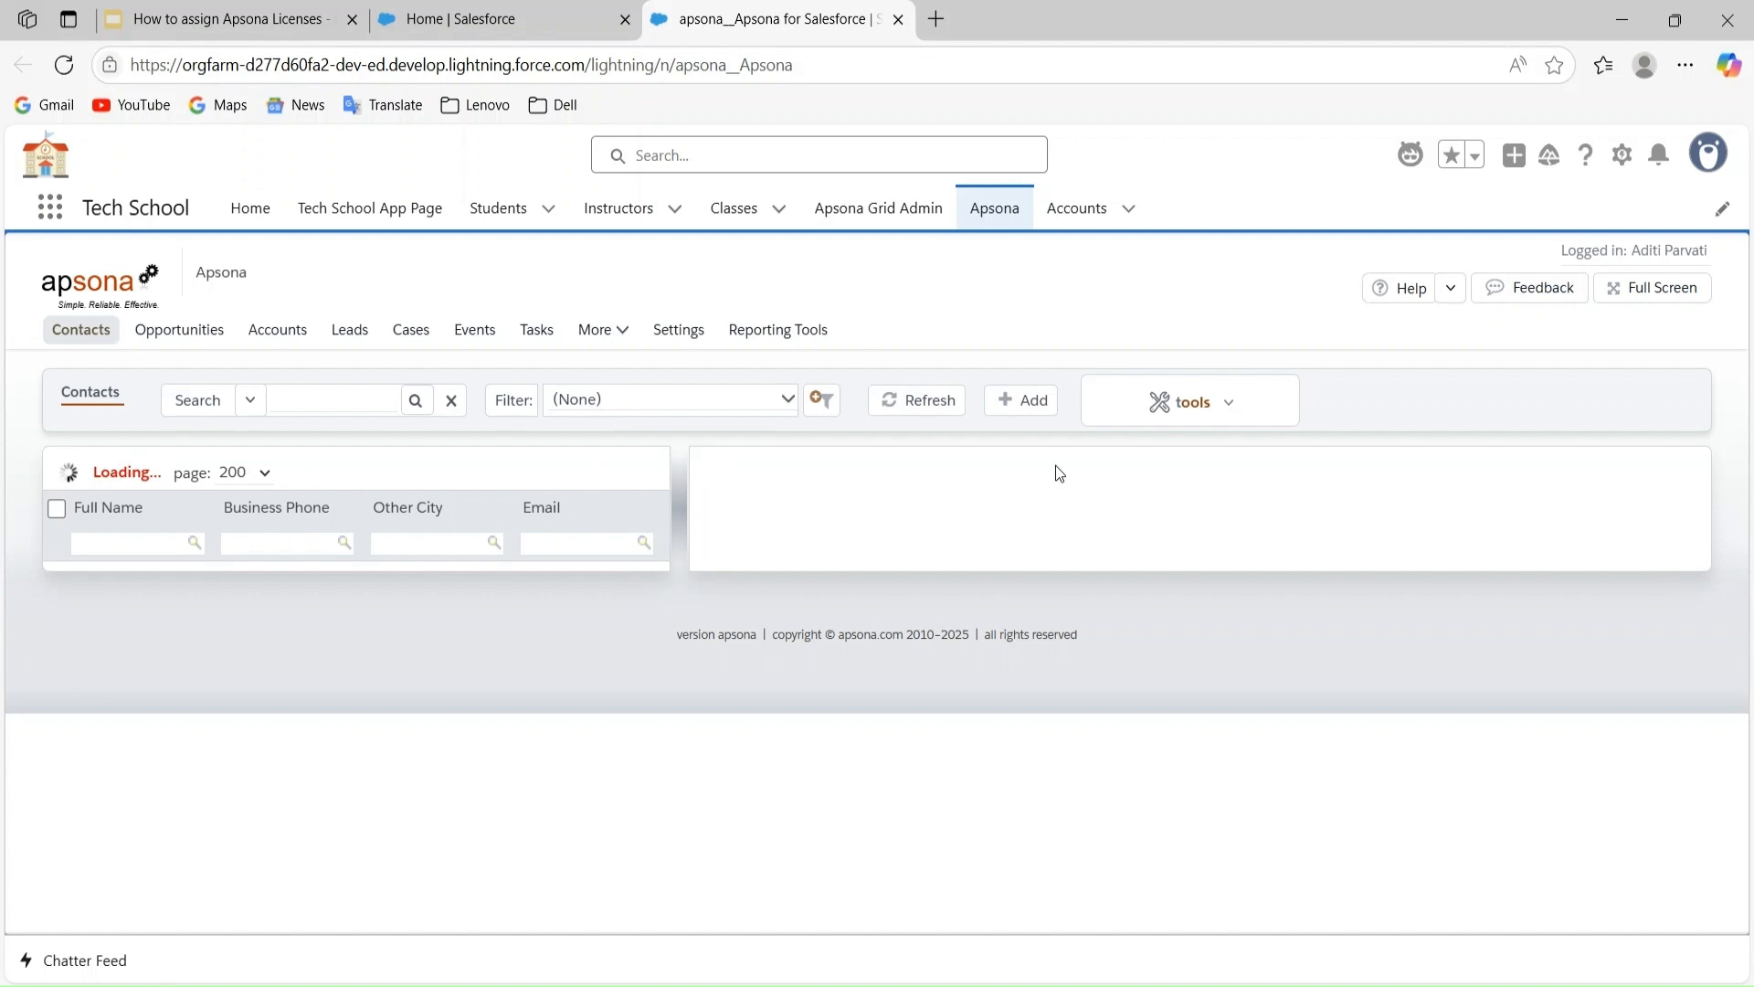
Open Apsona's license management and show the assigned users.
left_click(681, 330)
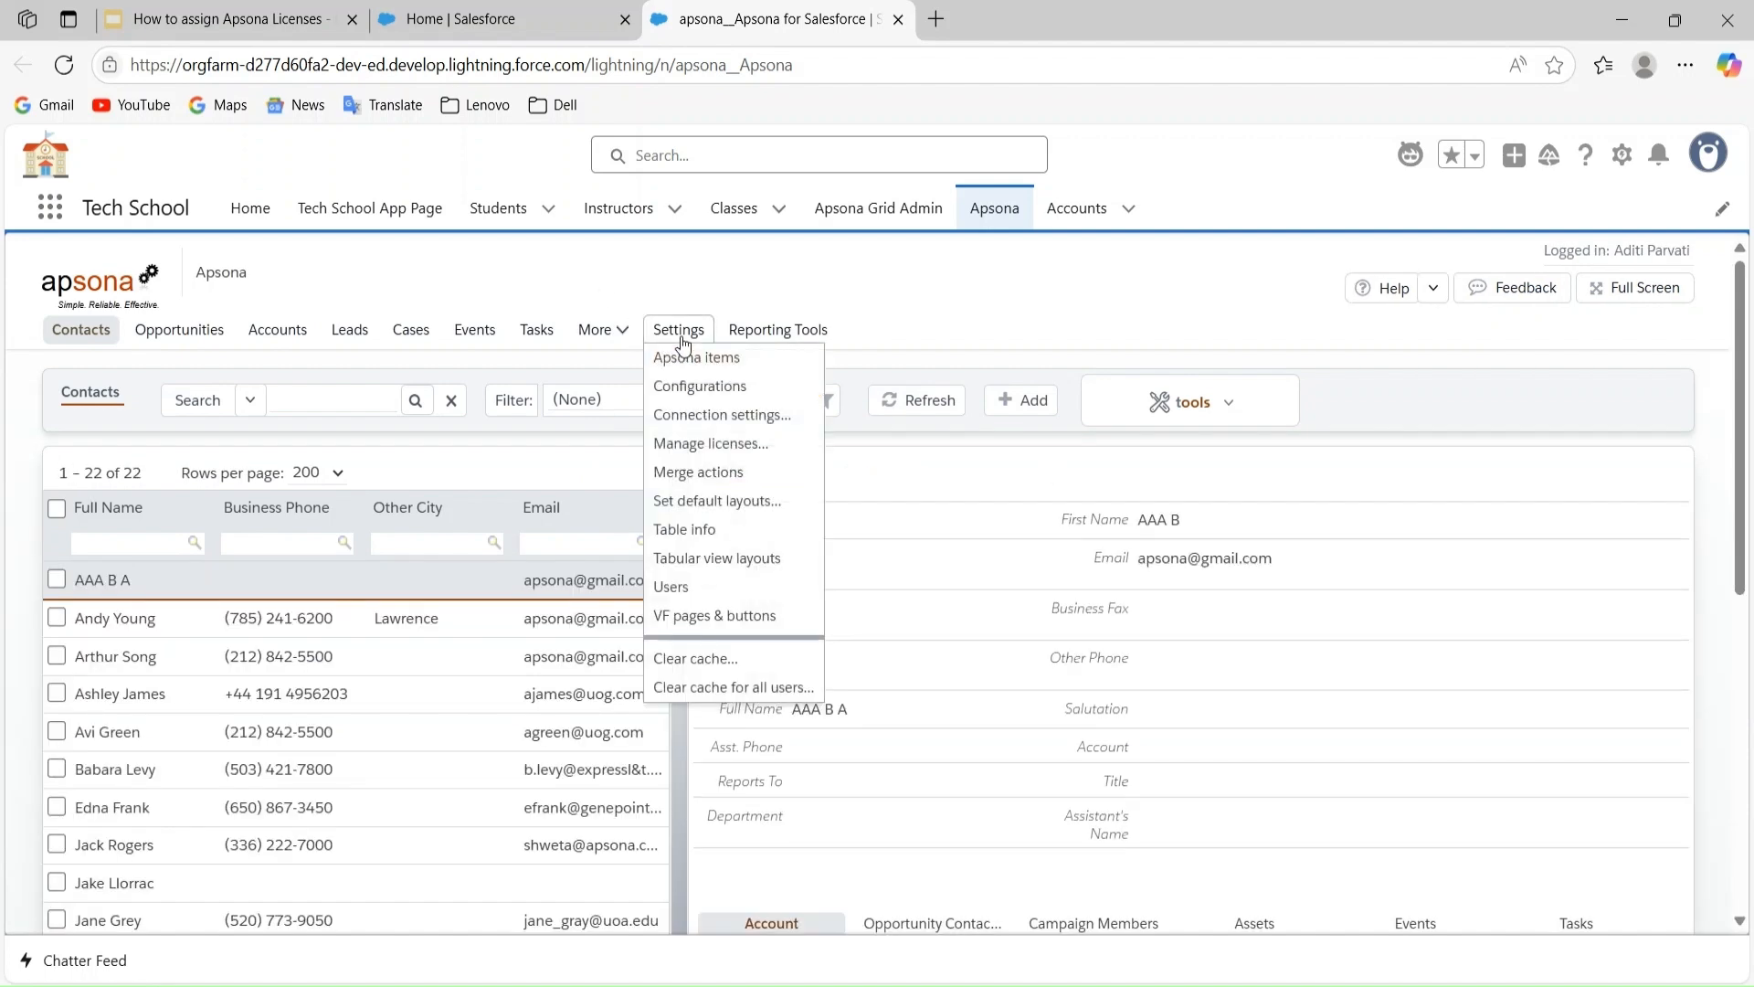
left_click(691, 448)
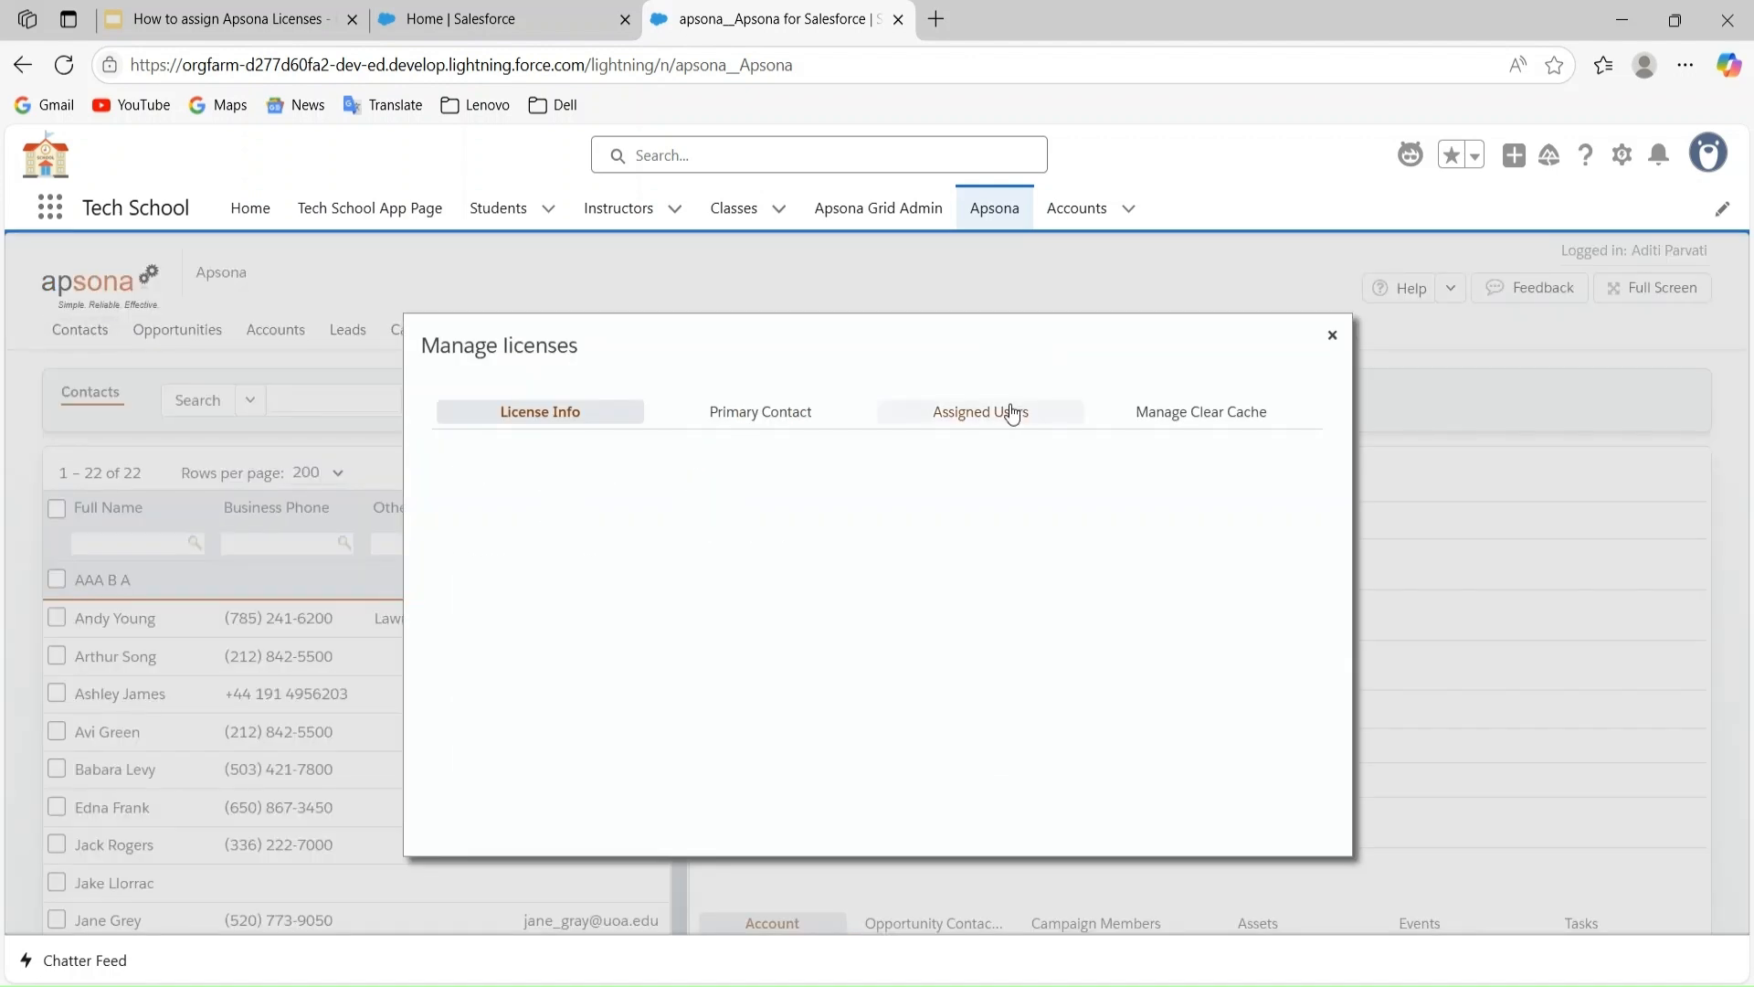
left_click(982, 418)
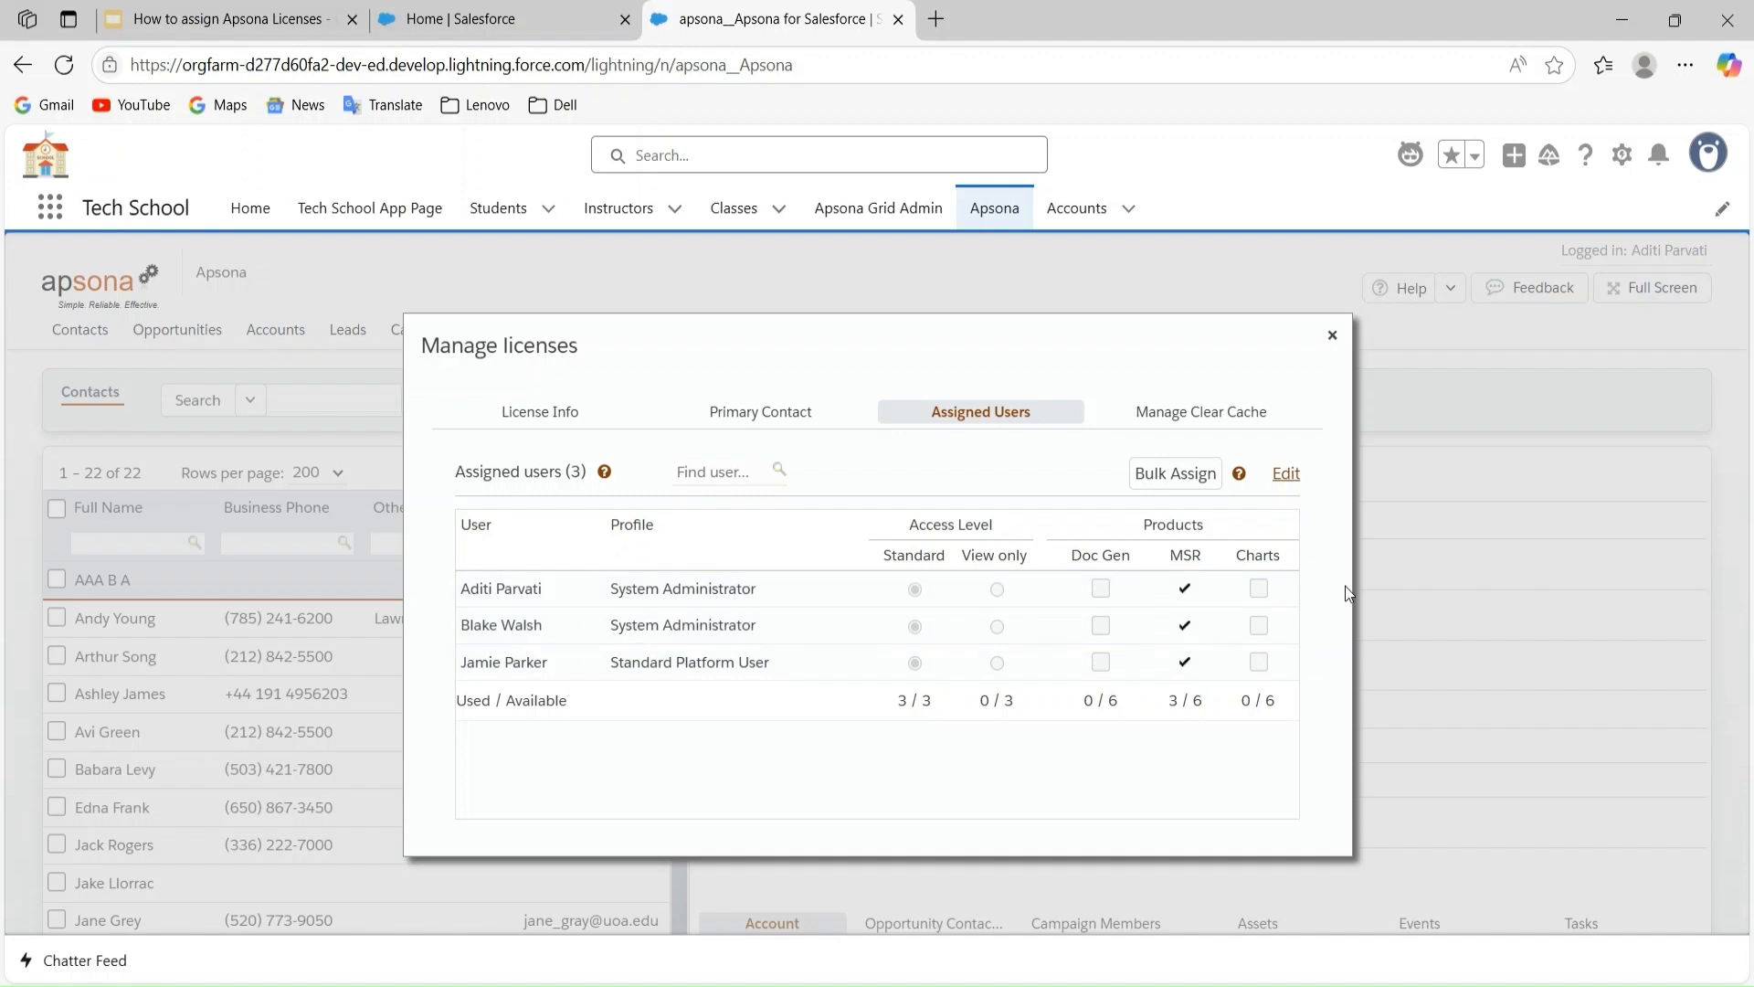
Assign the Doc Gen and Charts products to all three assigned users and save the license changes.
left_click(1286, 477)
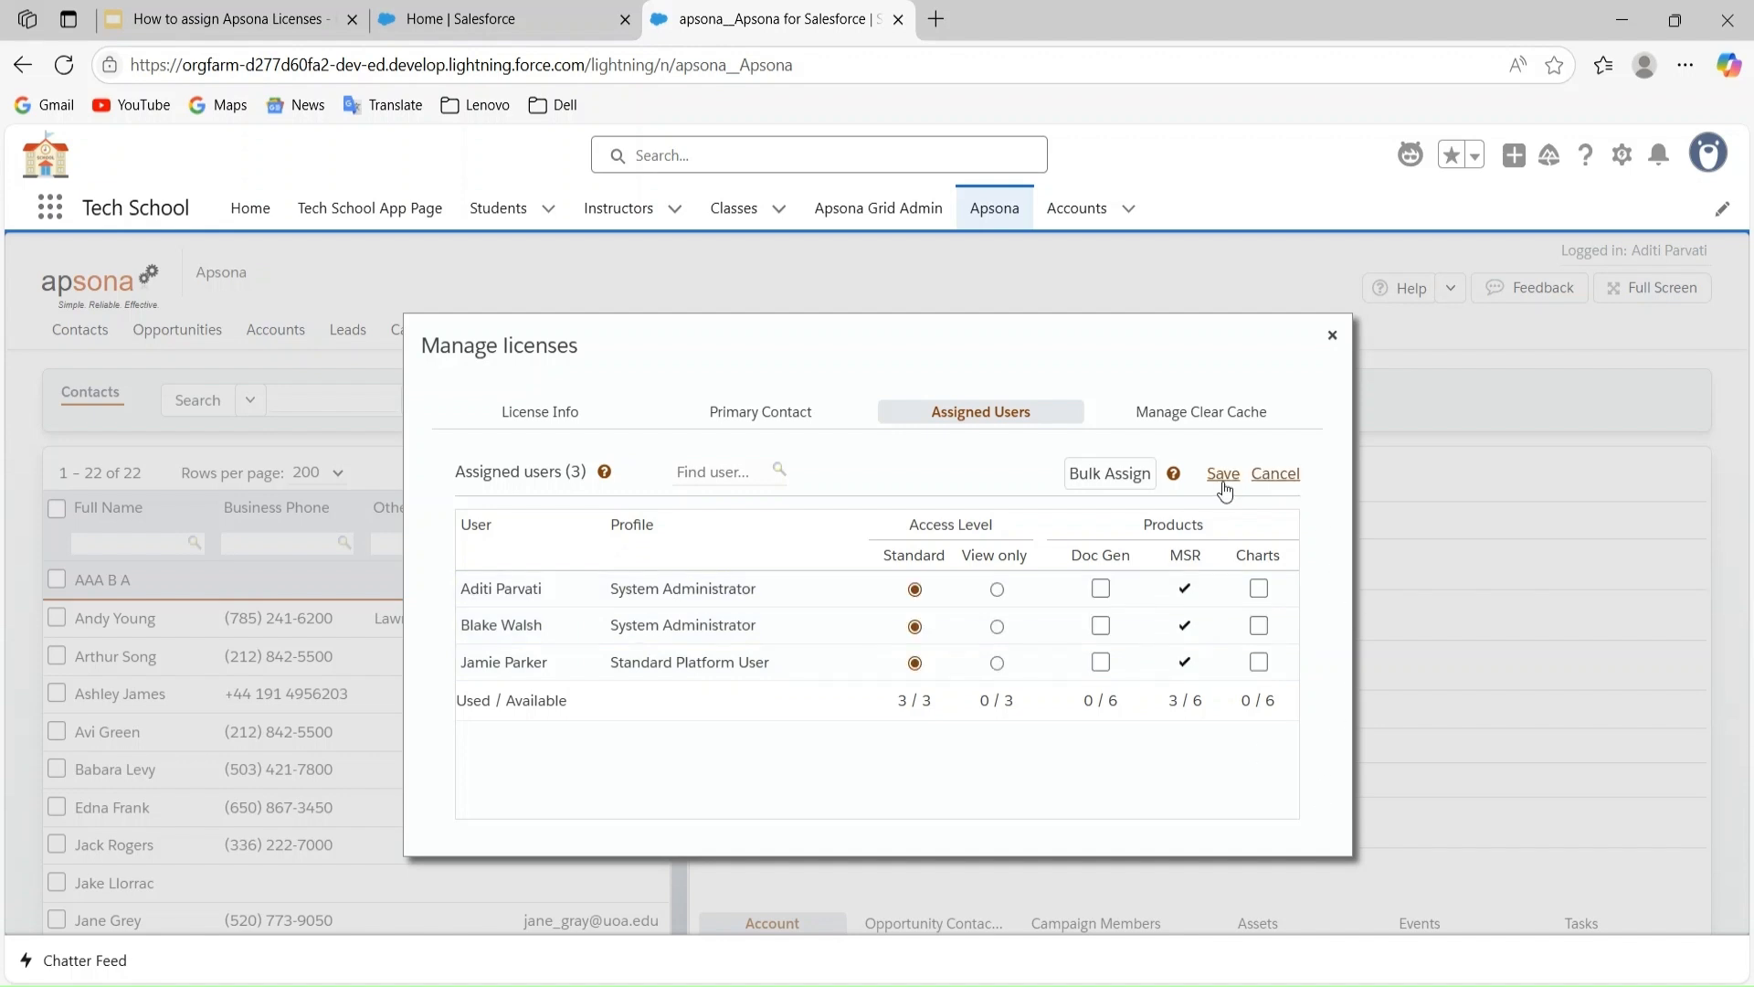
left_click(1100, 589)
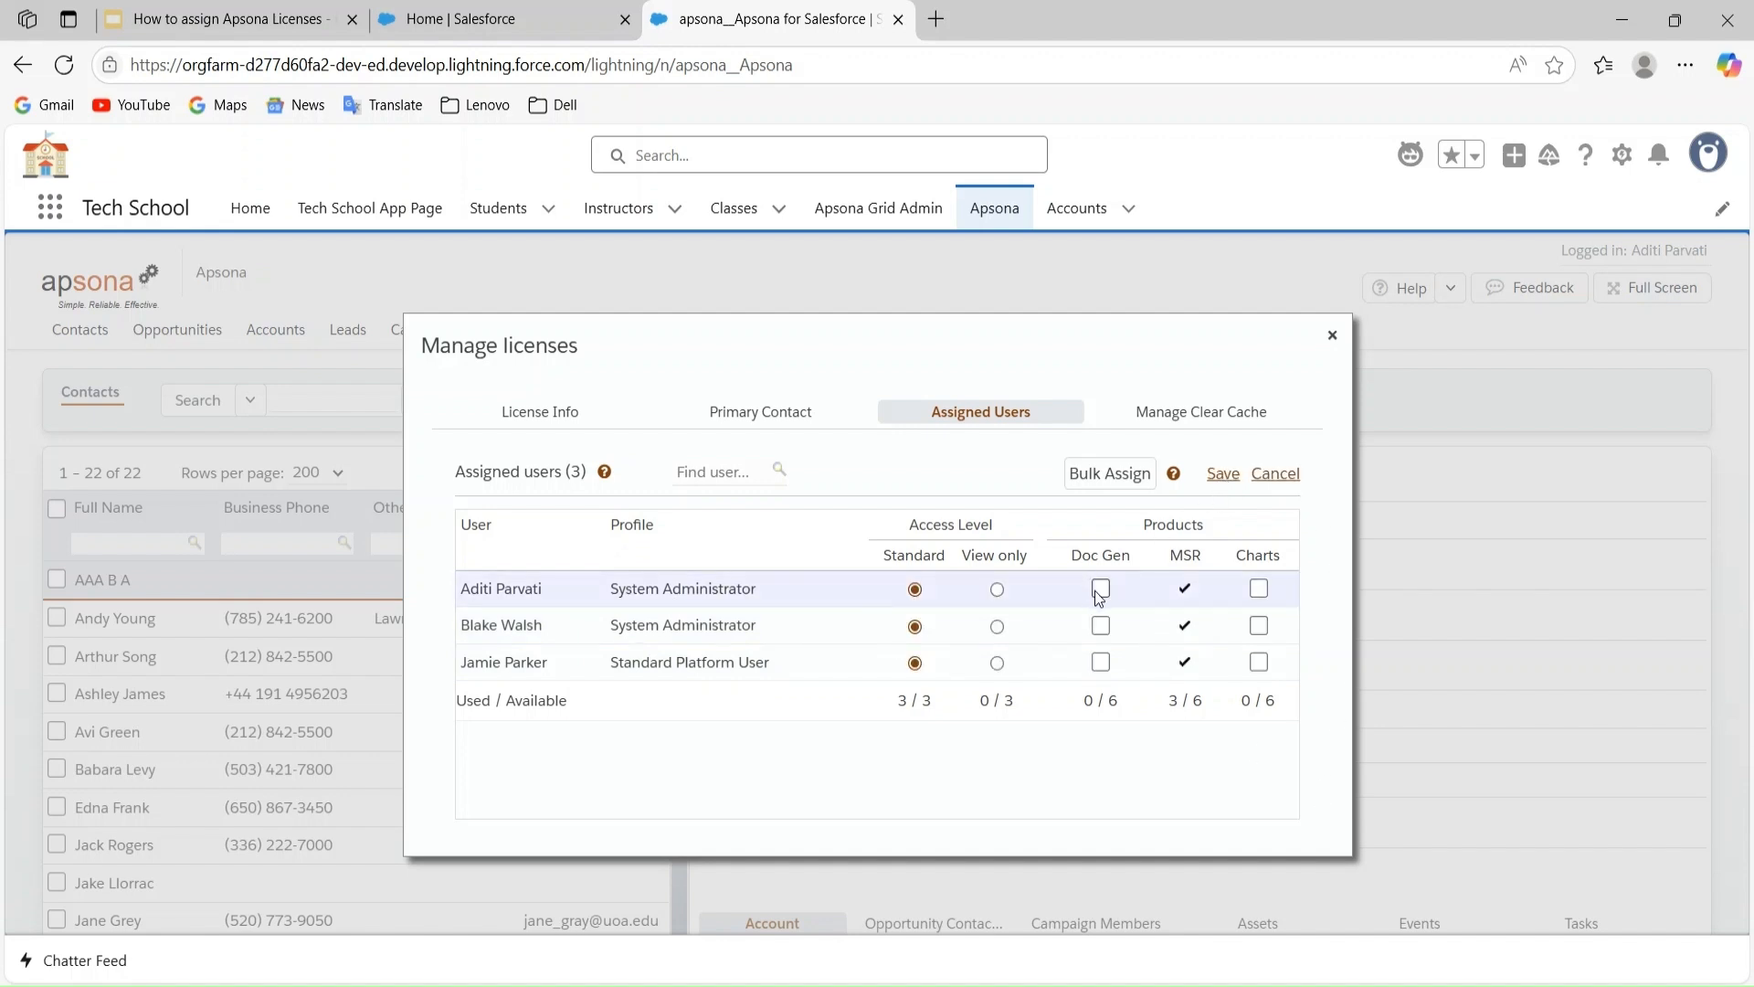
left_click(1101, 627)
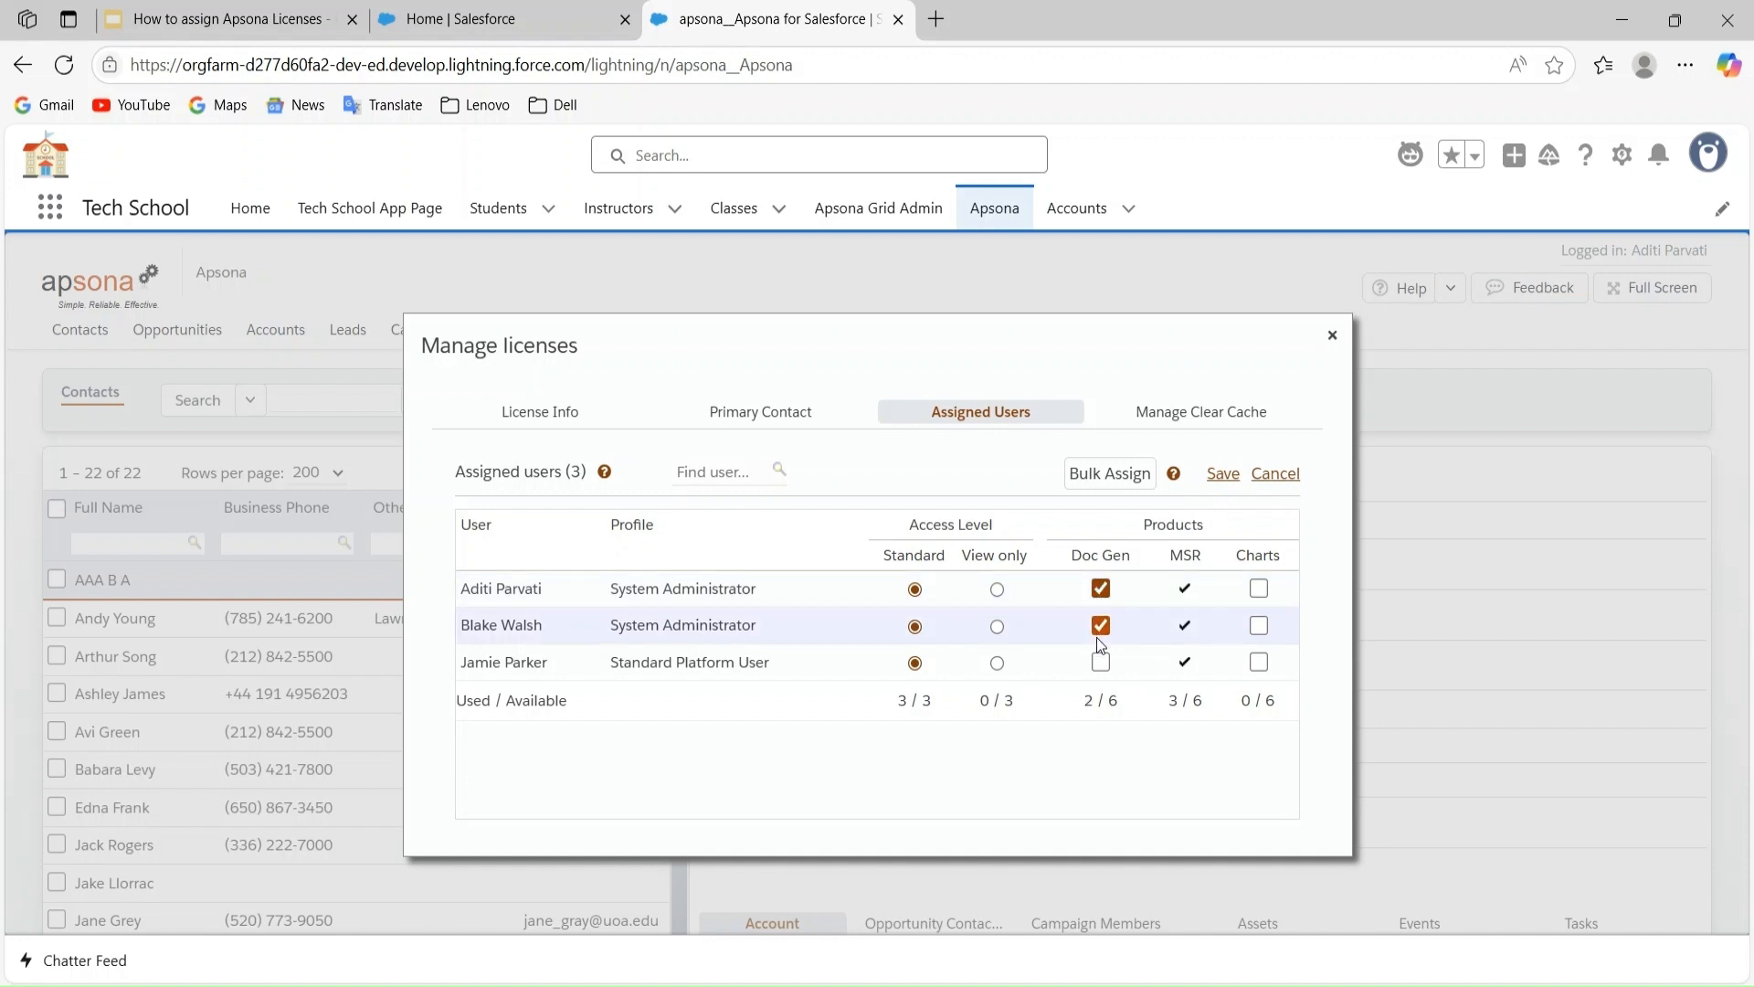
left_click(1101, 662)
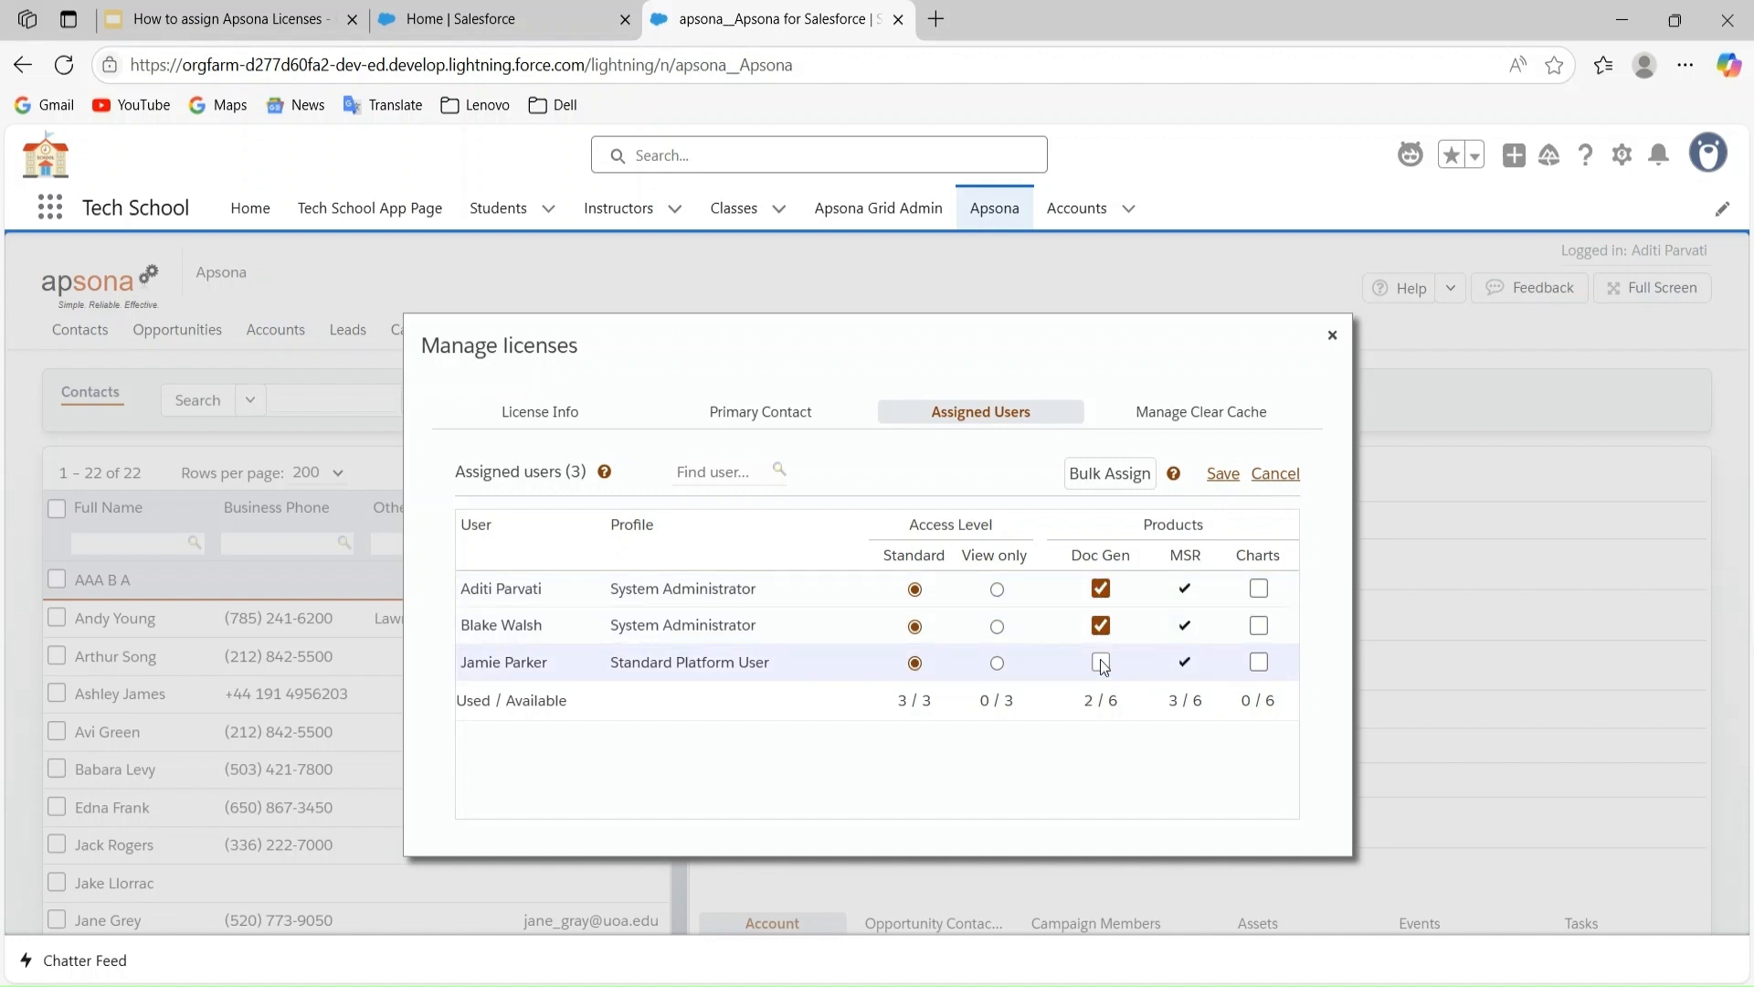
left_click(1260, 589)
left_click(1259, 626)
left_click(1257, 667)
left_click(1221, 473)
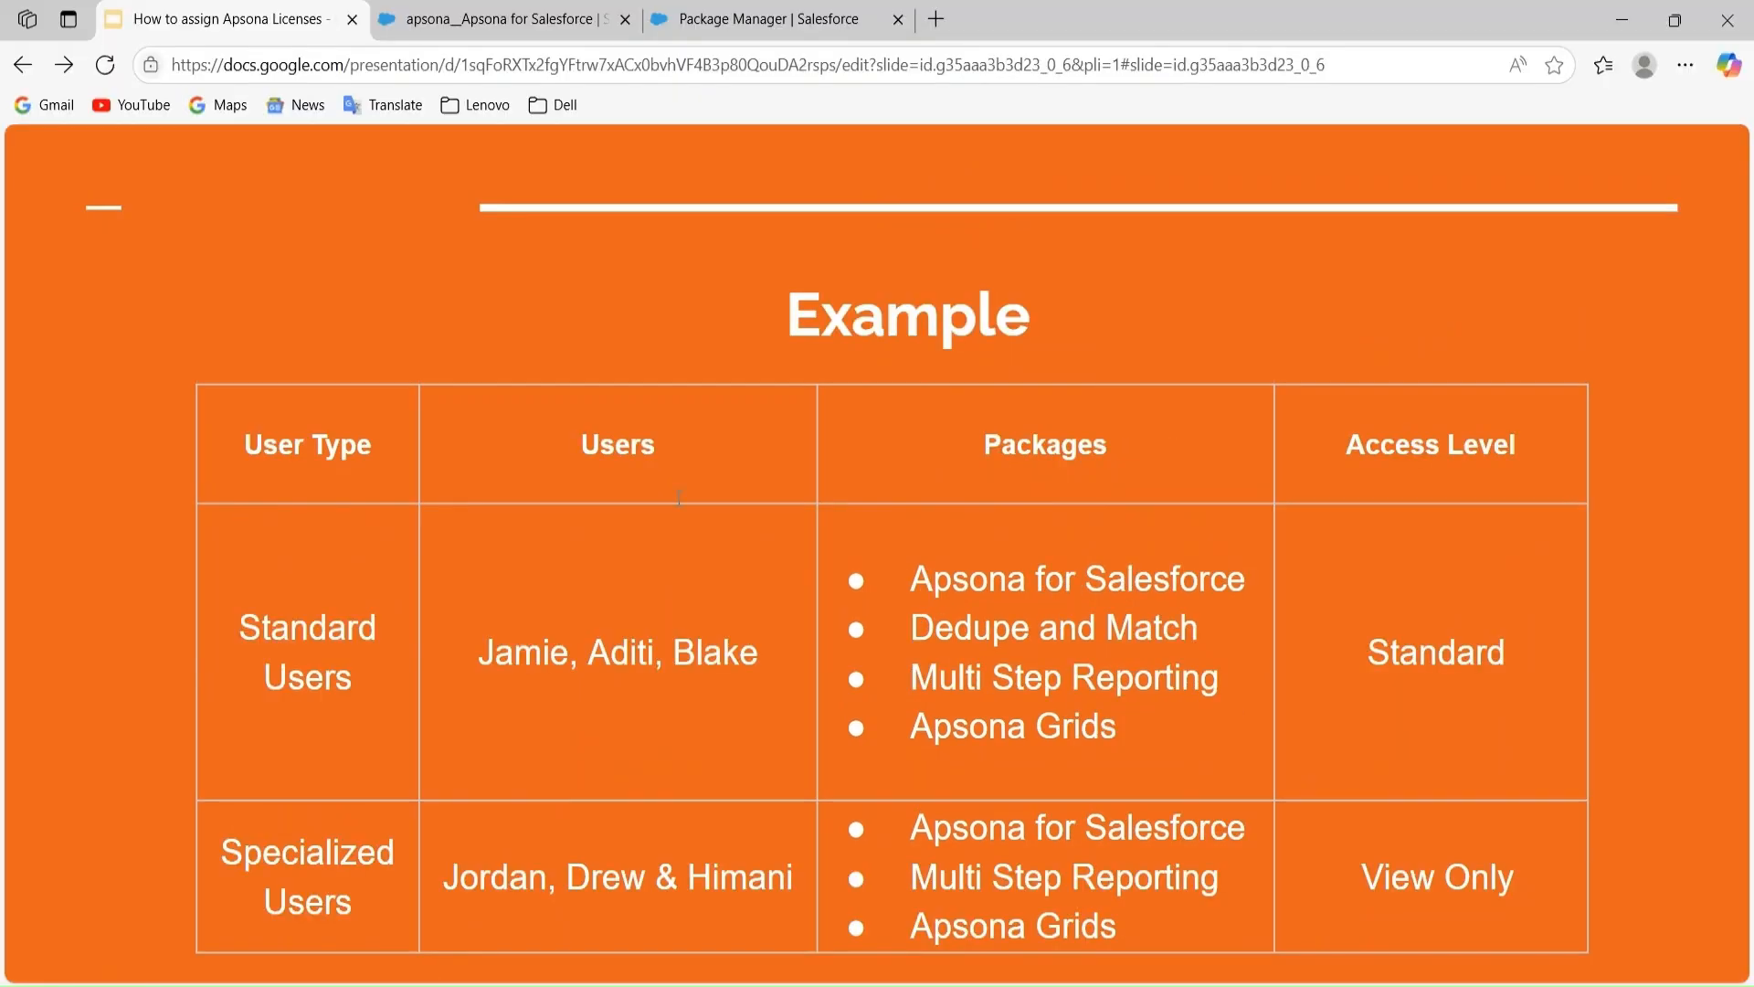
Switch from the example slide back to Salesforce and open Installed Packages in Setup by searching for "install".
key("ctrl+Tab")
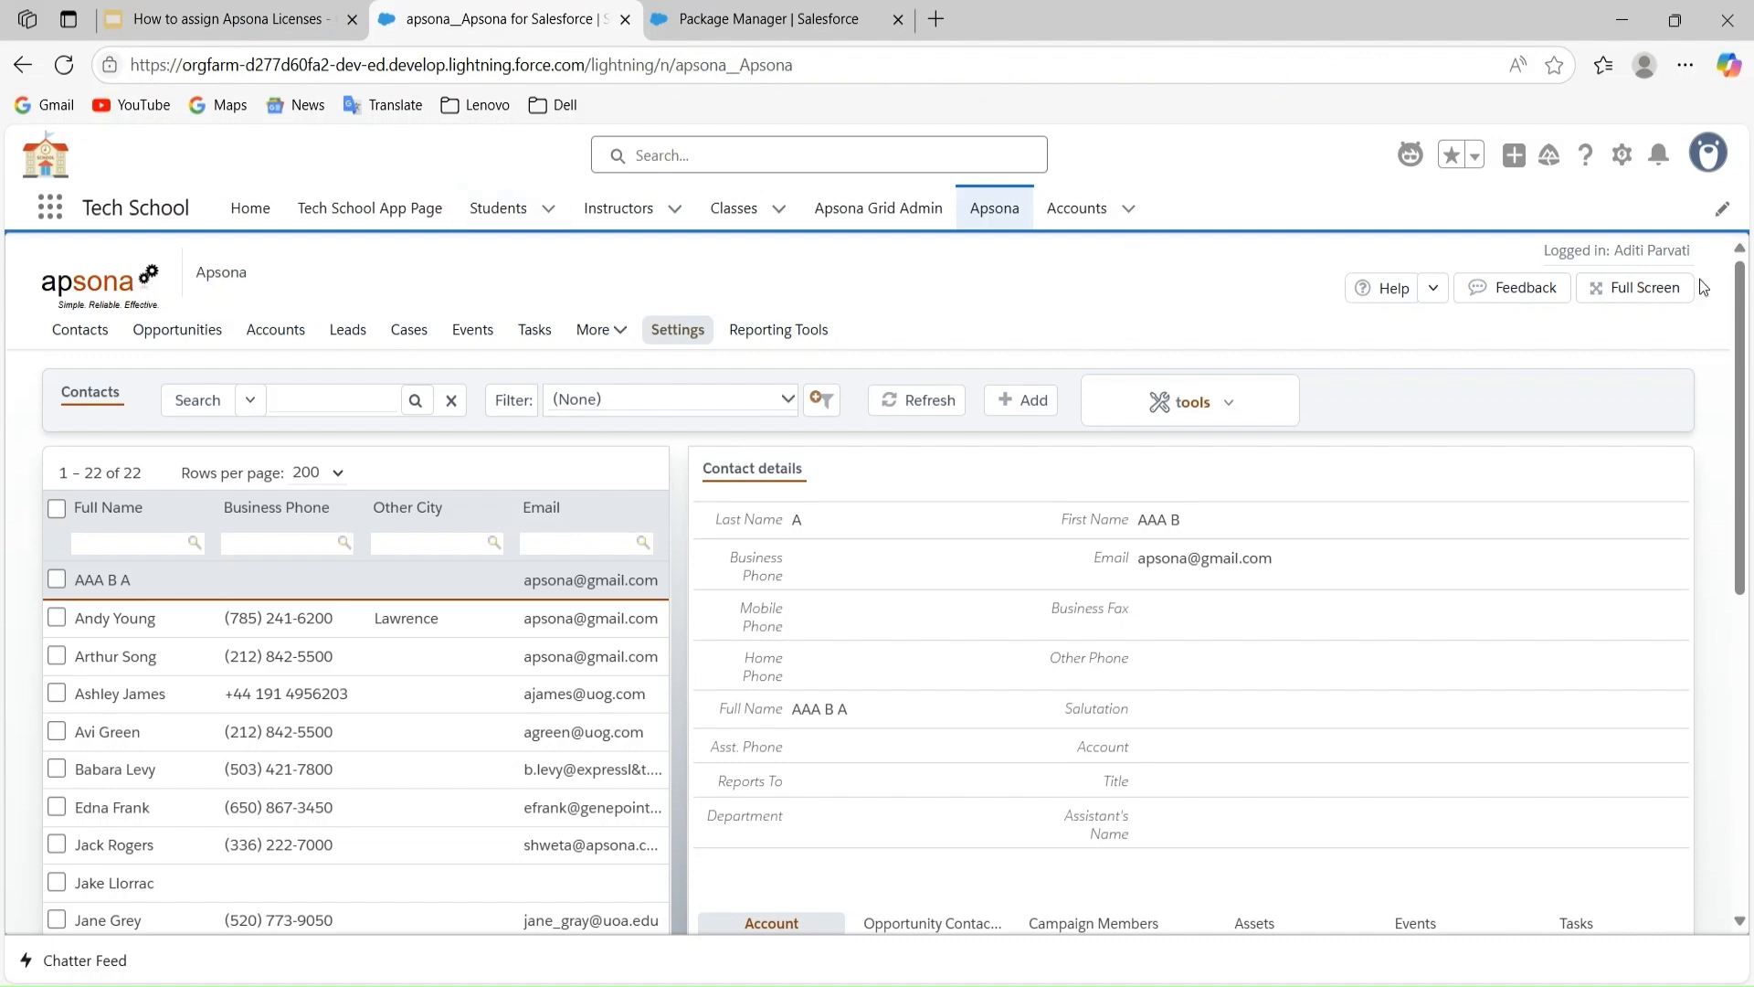
left_click(1623, 157)
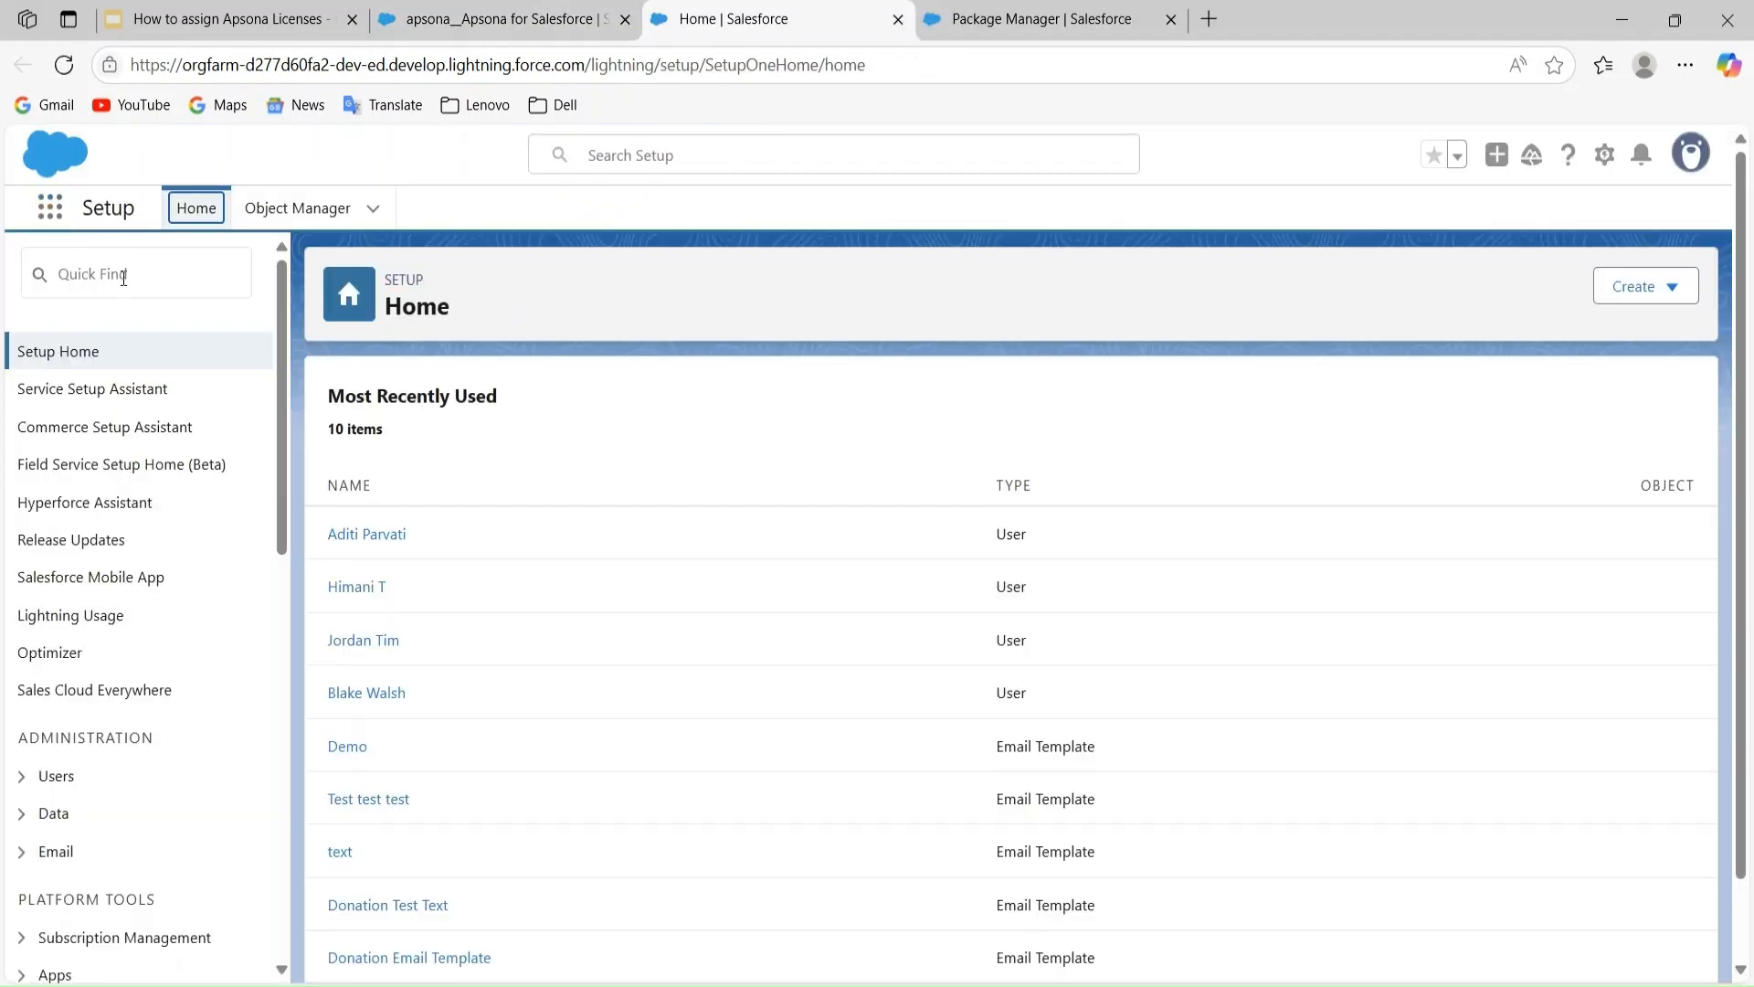
left_click(123, 274)
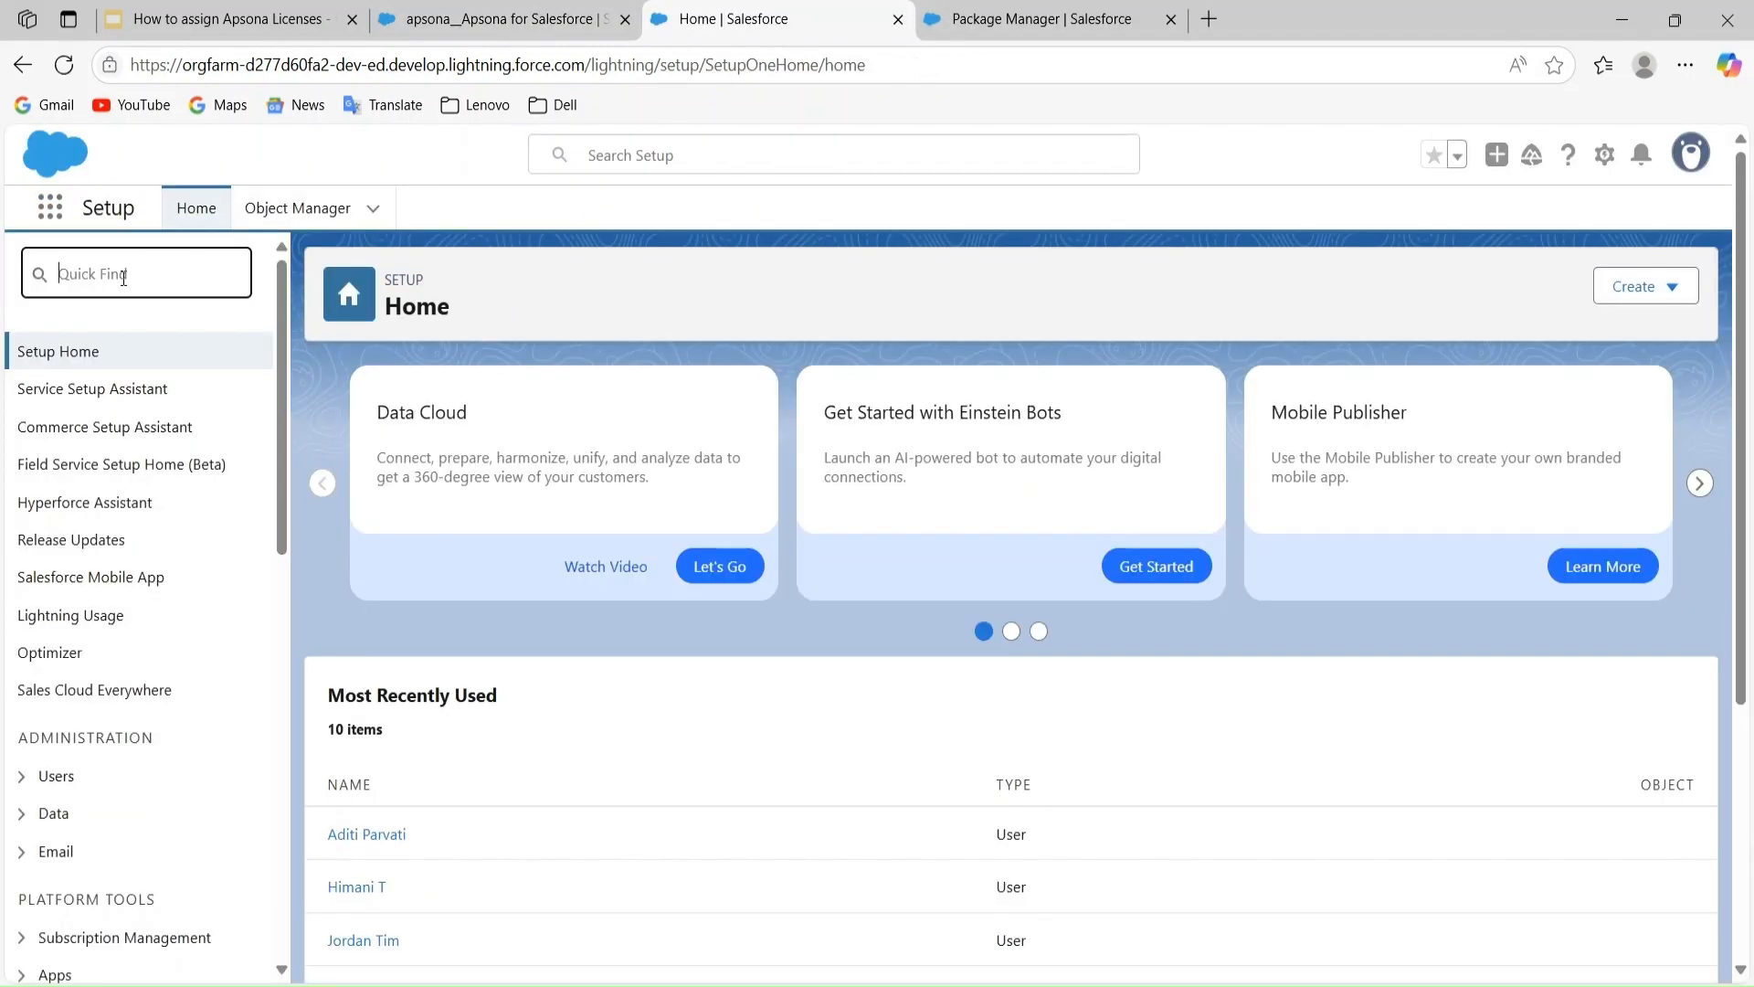
type("install")
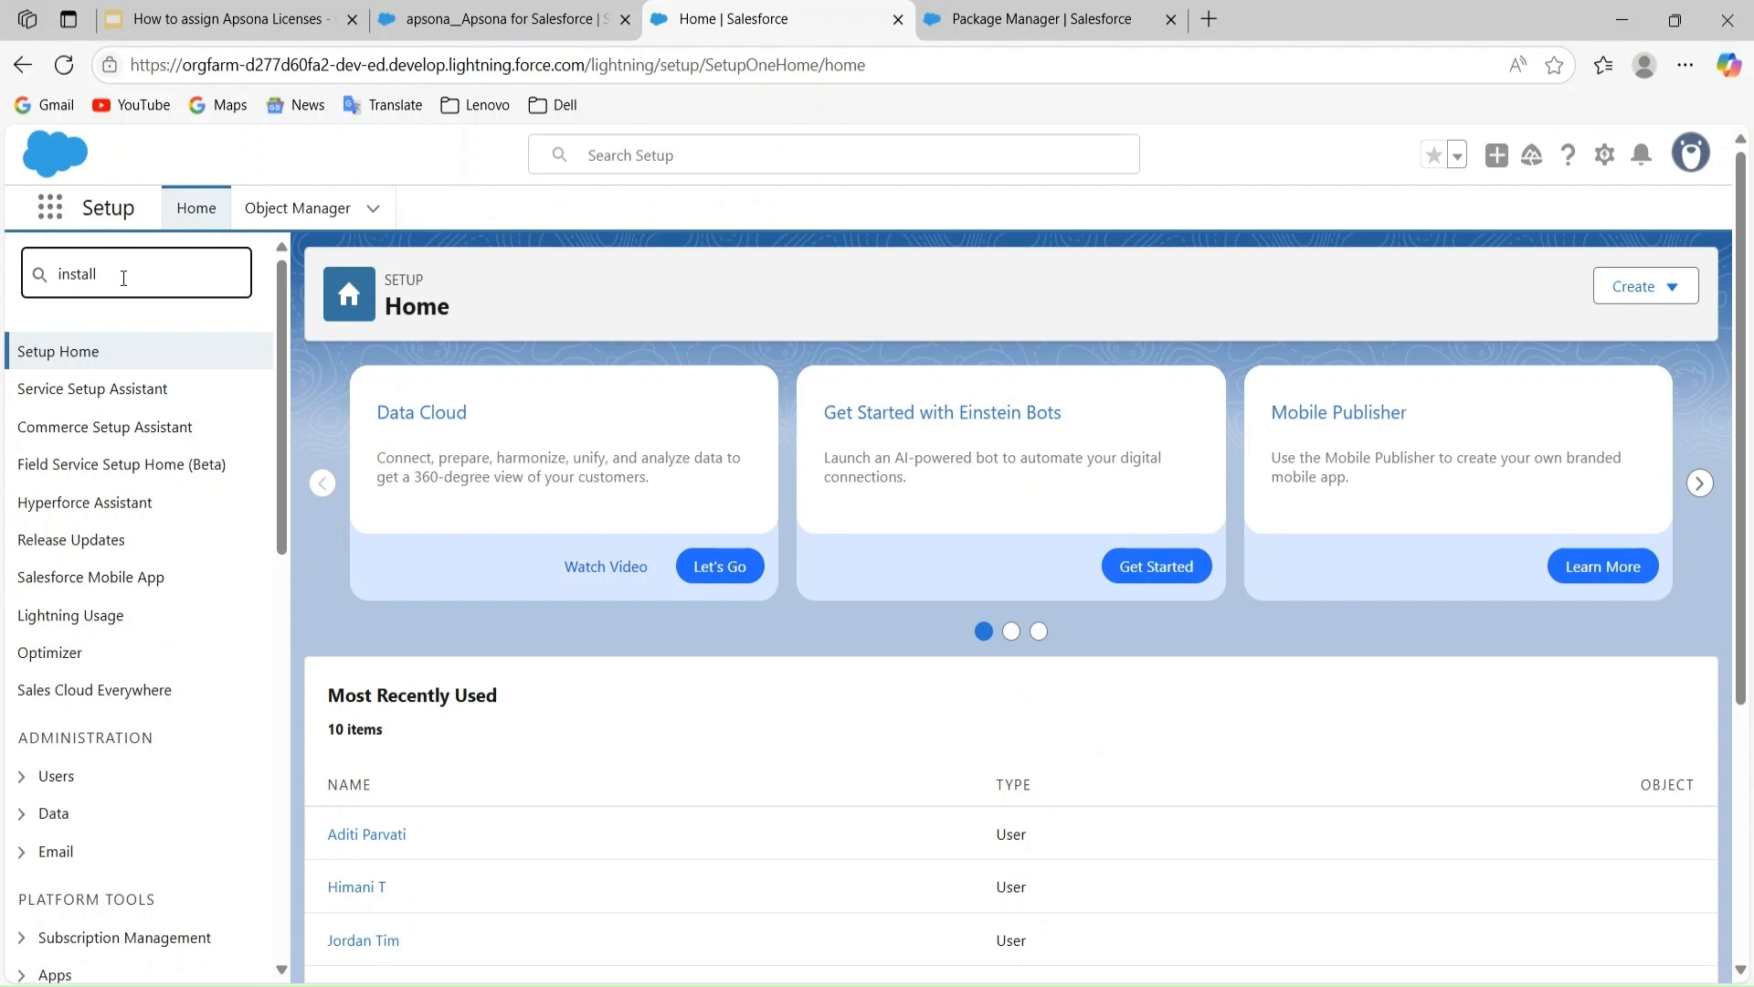
left_click(105, 425)
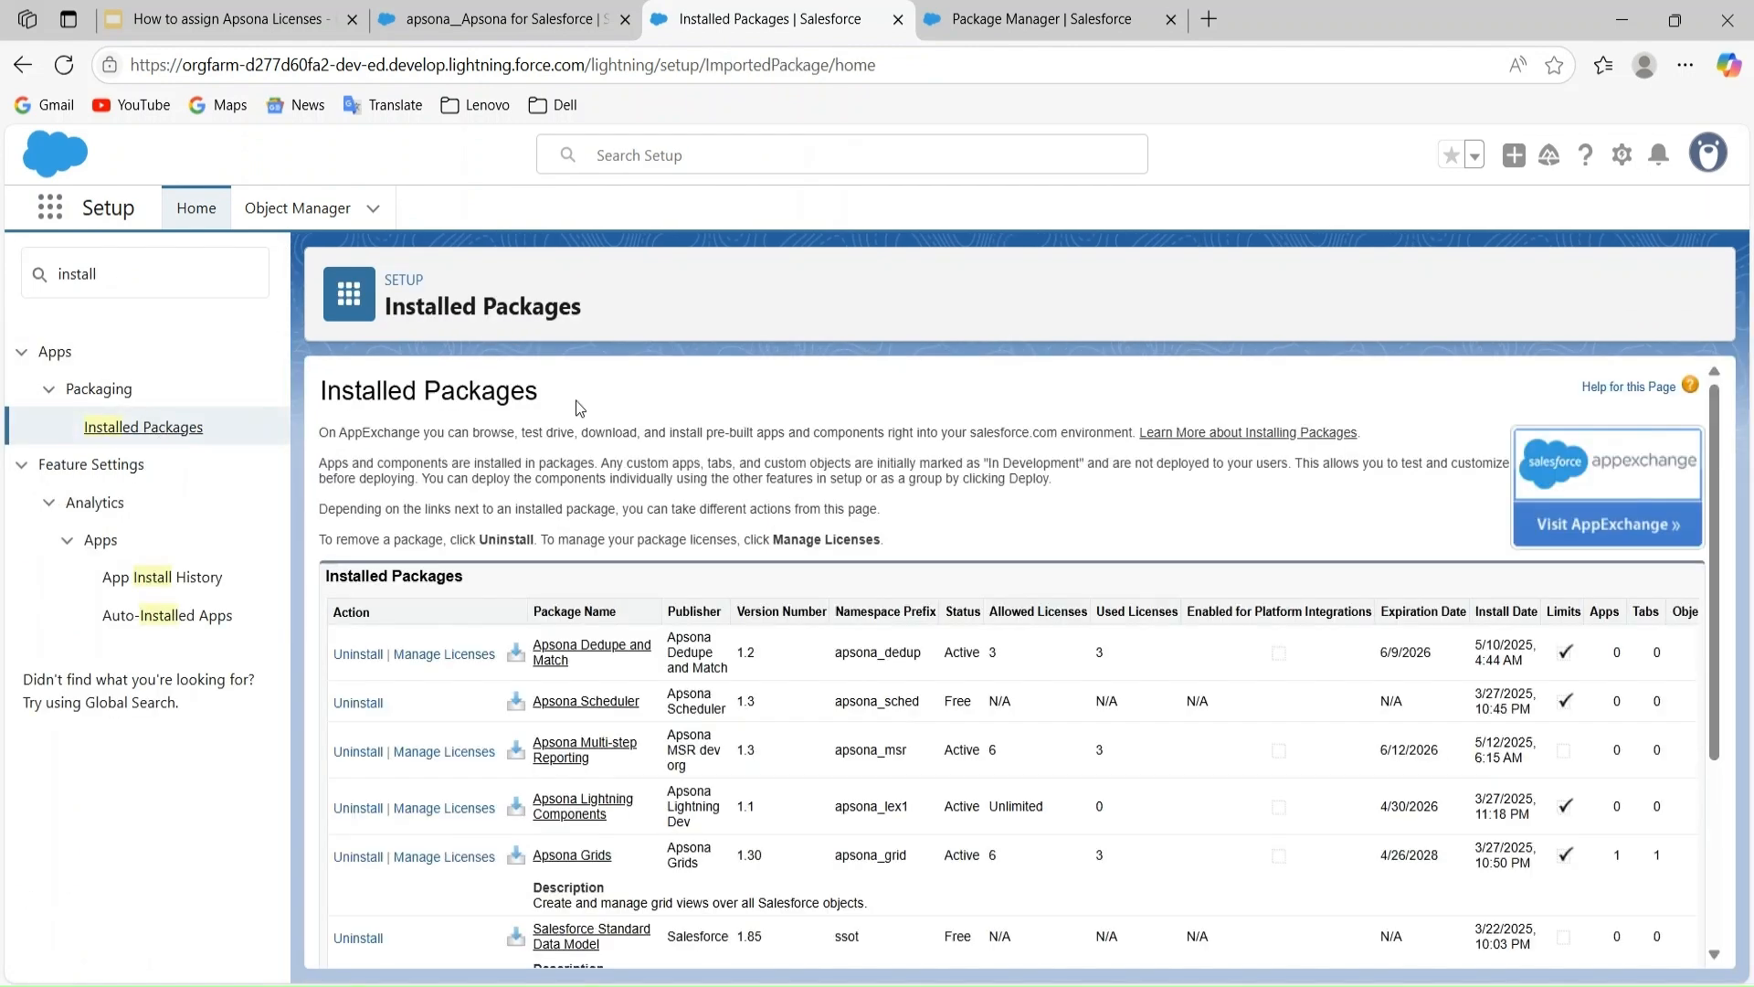
Start adding licensed users to the Apsona for Salesforce package, with the available users list expanded.
scroll(576, 400, "down", 3)
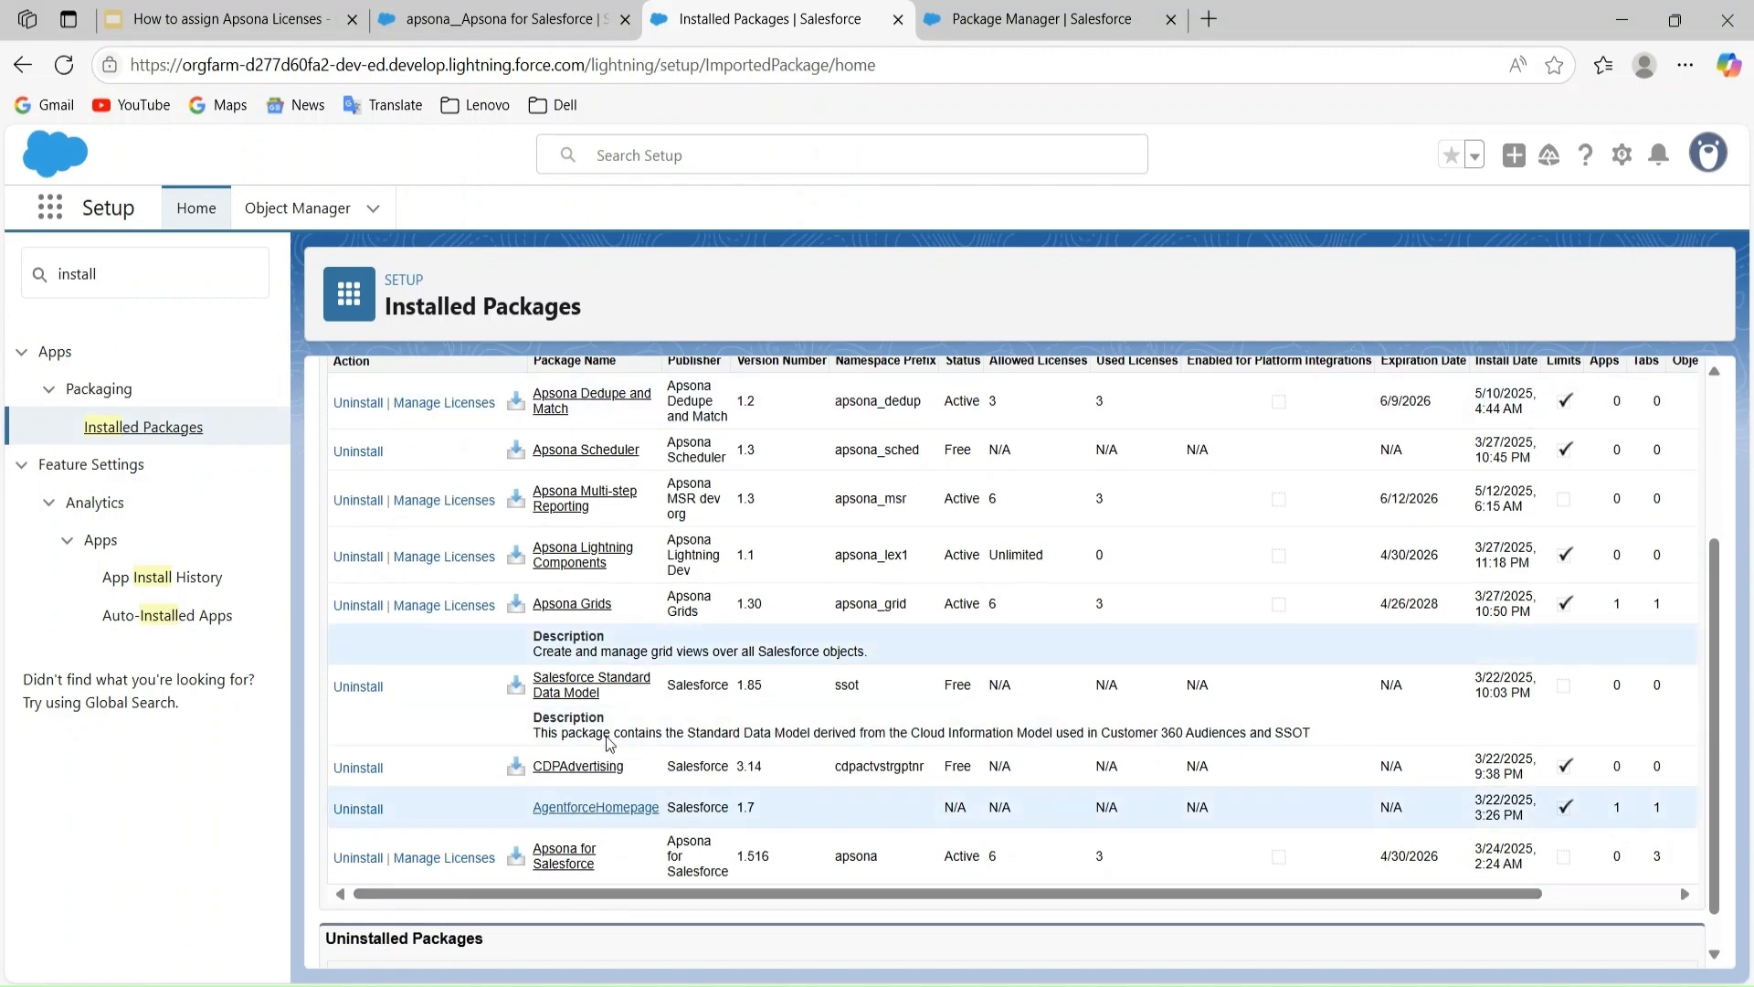
left_click(438, 859)
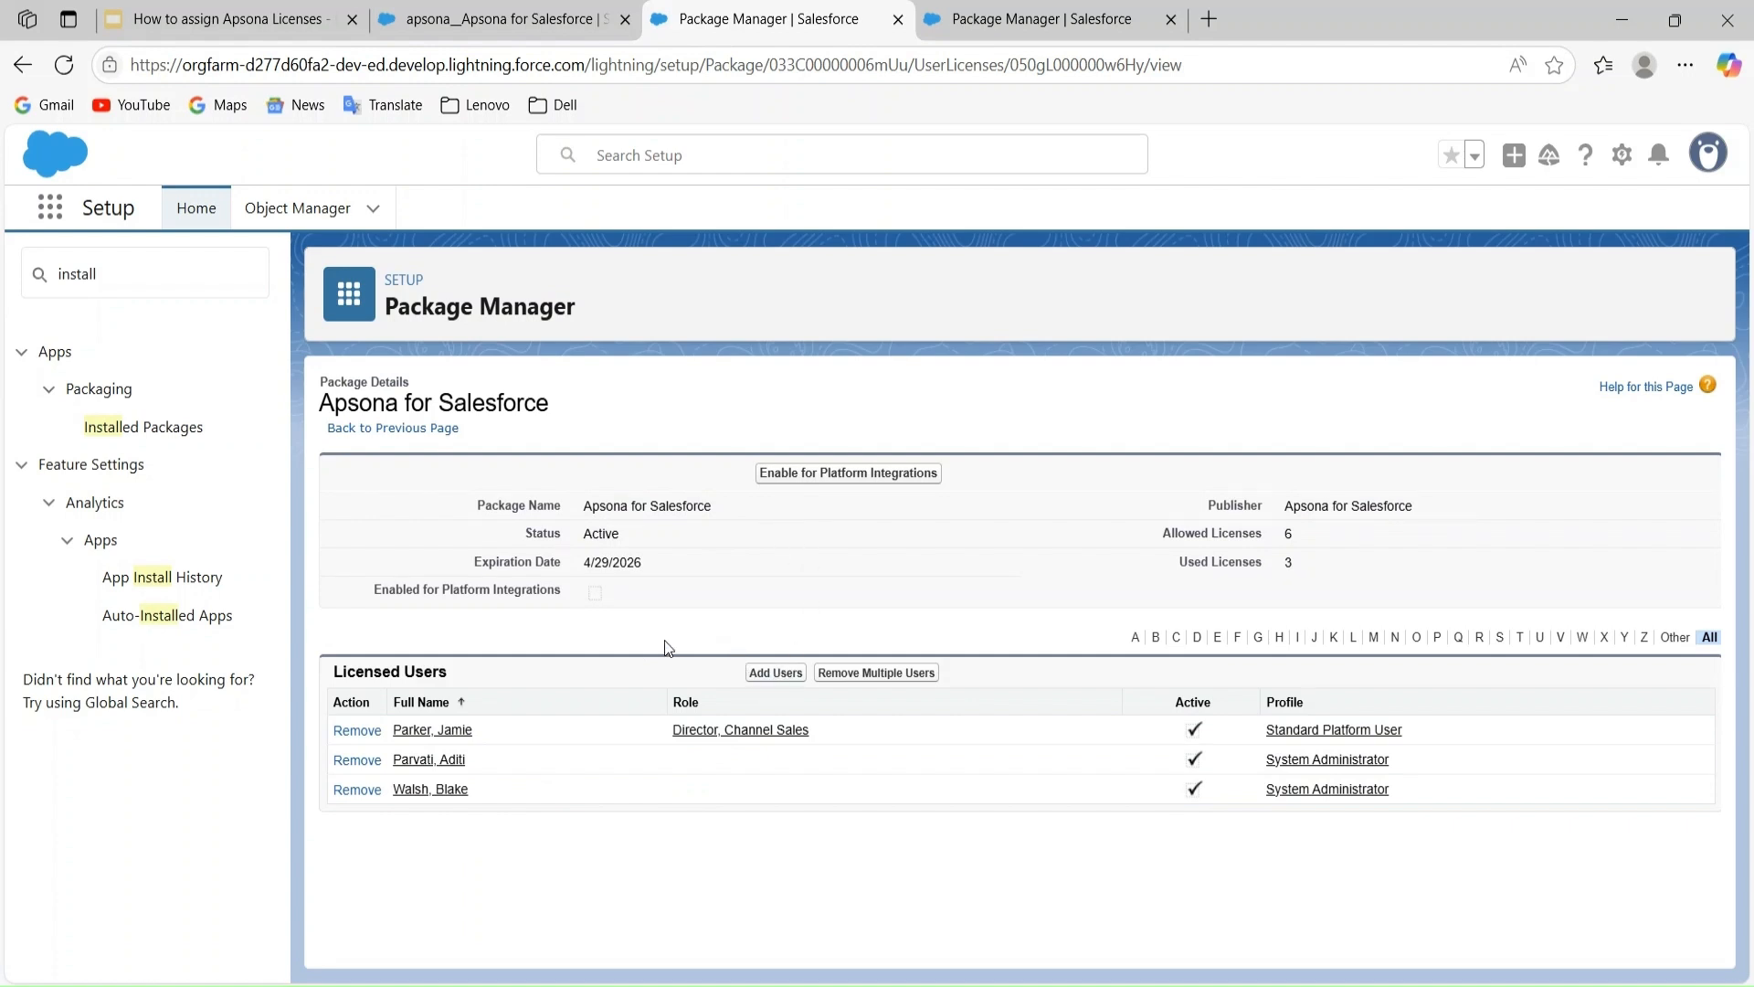
left_click(779, 673)
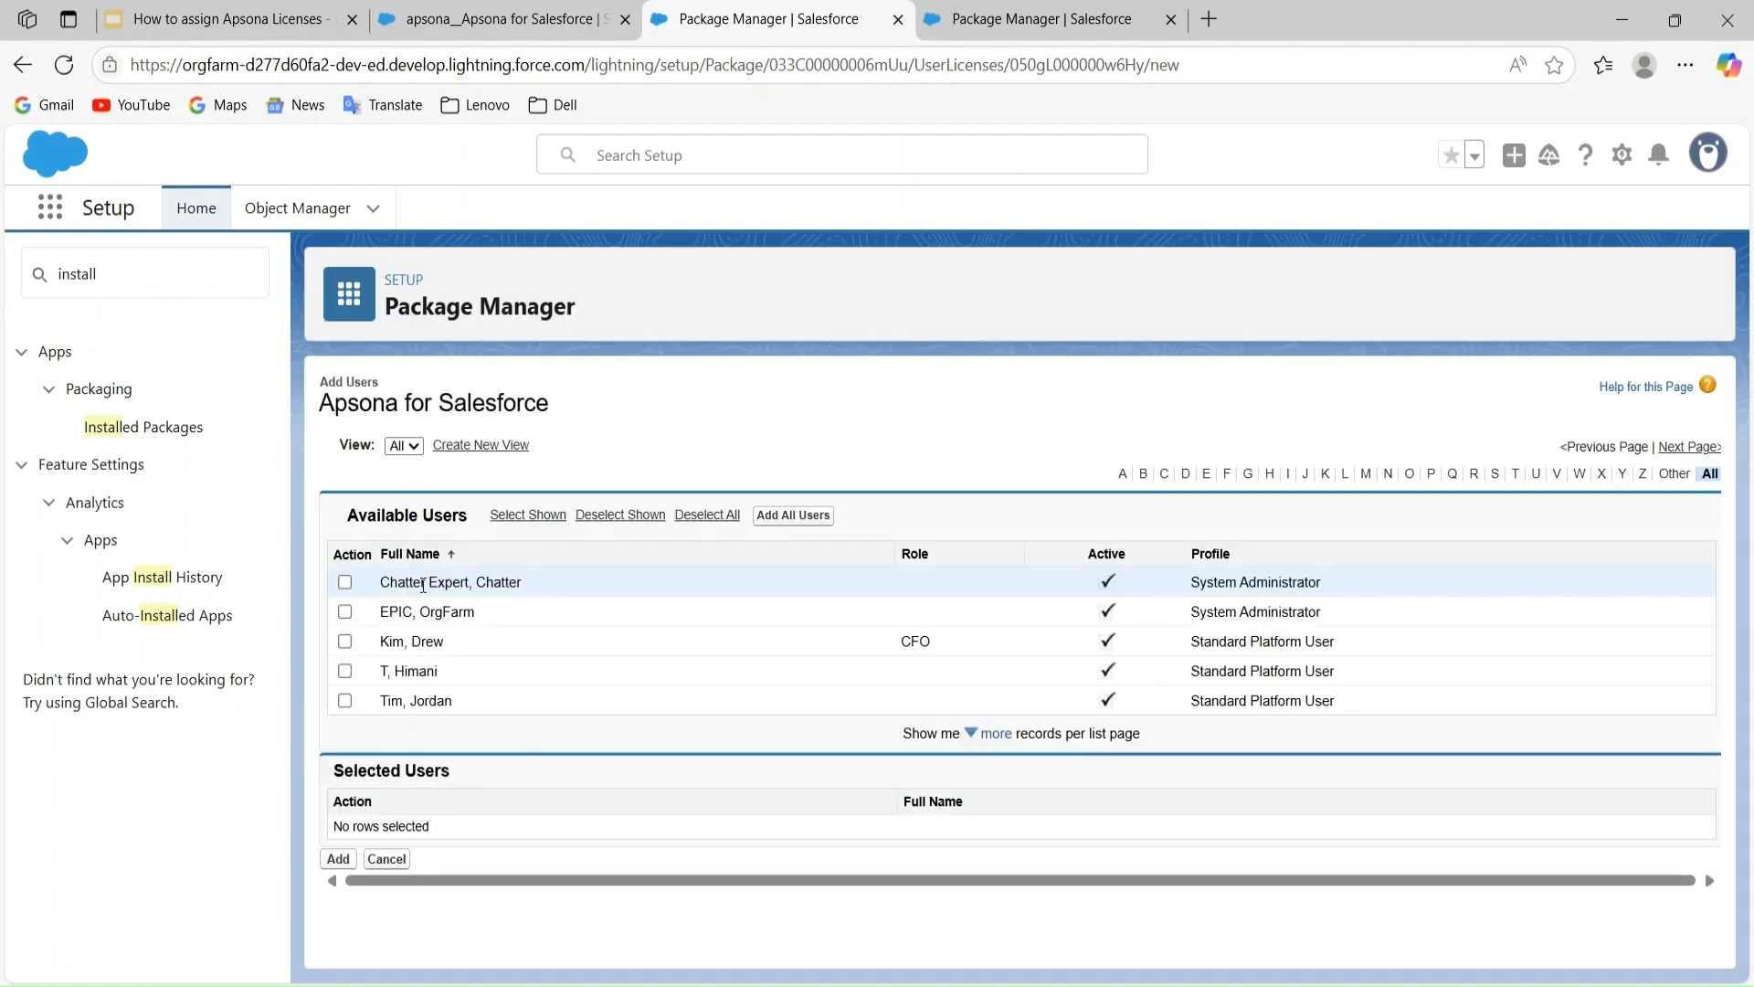
left_click(995, 734)
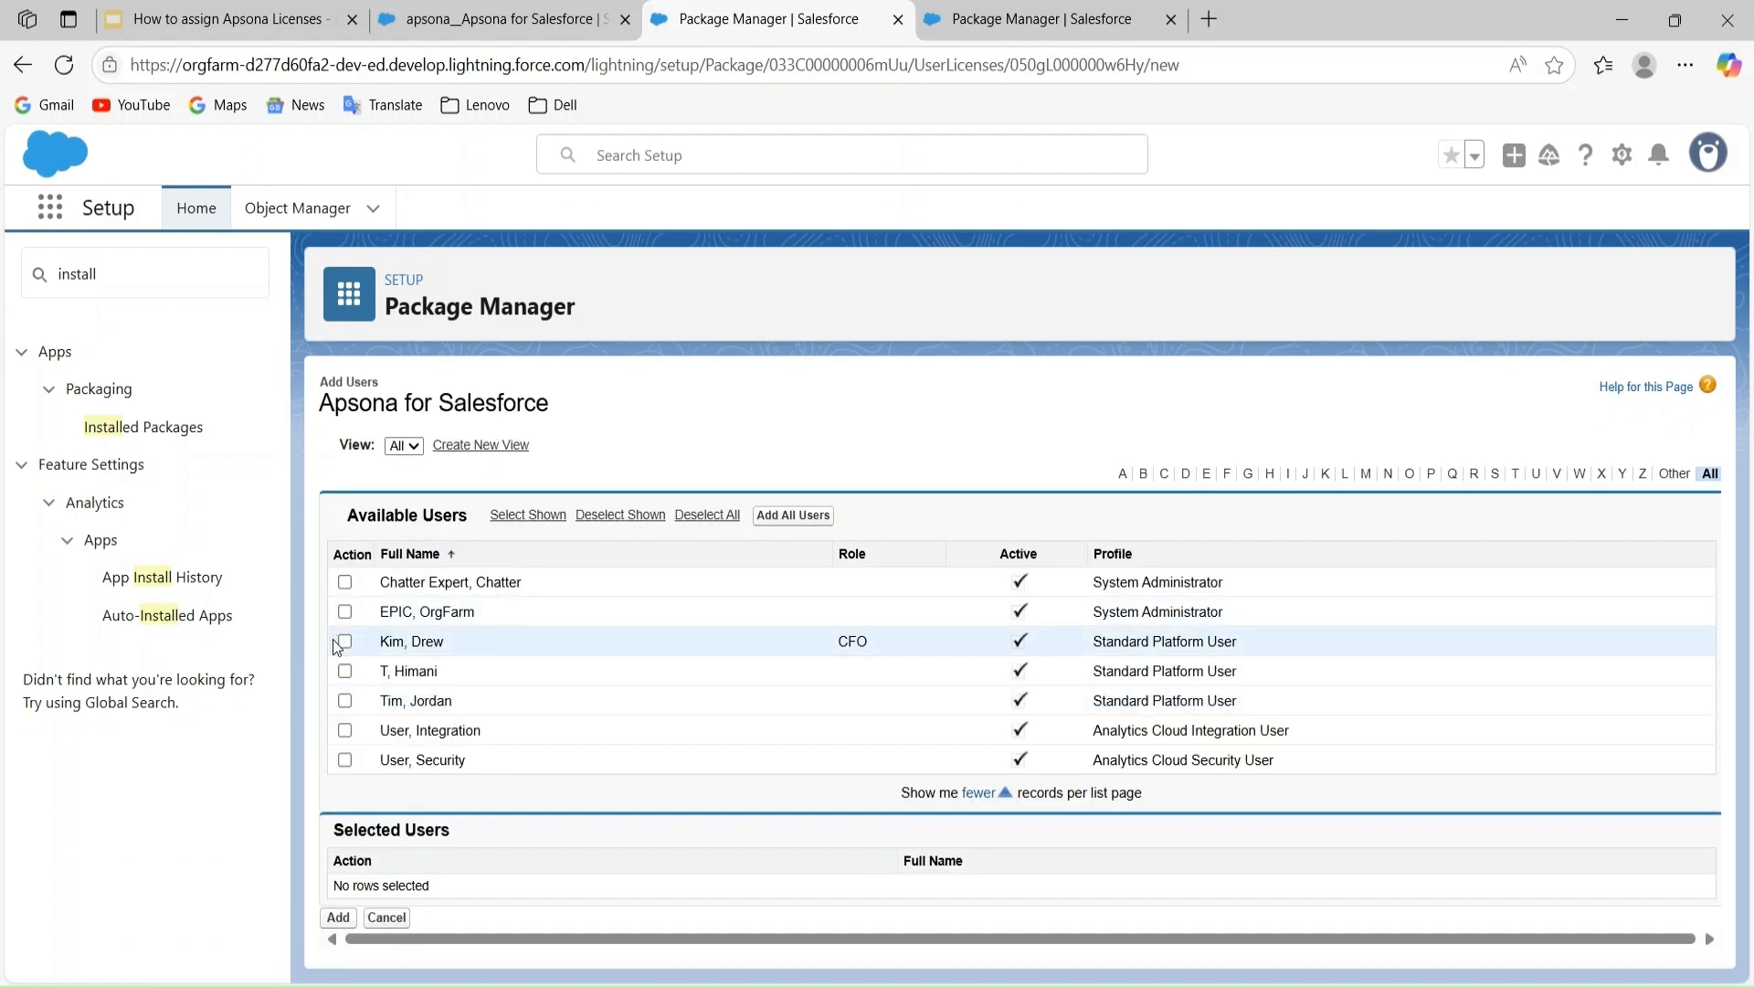
Assign Apsona for Salesforce licenses to the CFO and the other two Standard Platform Users in the list.
left_click(345, 642)
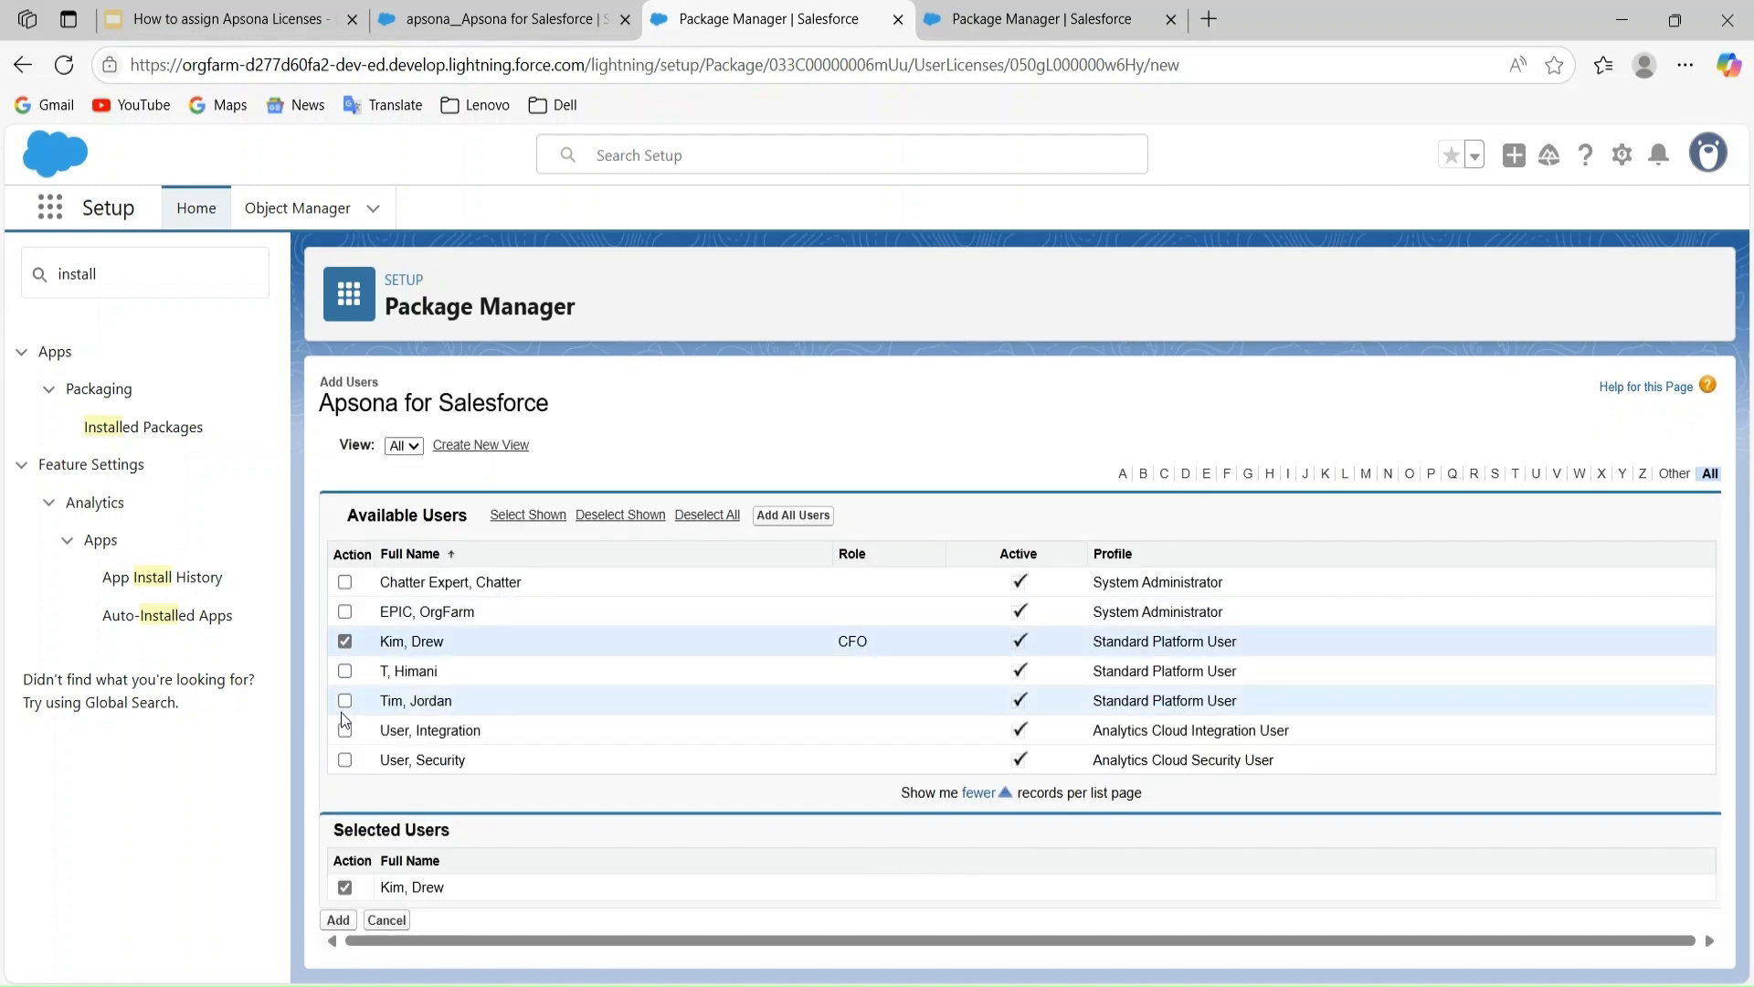
left_click(344, 701)
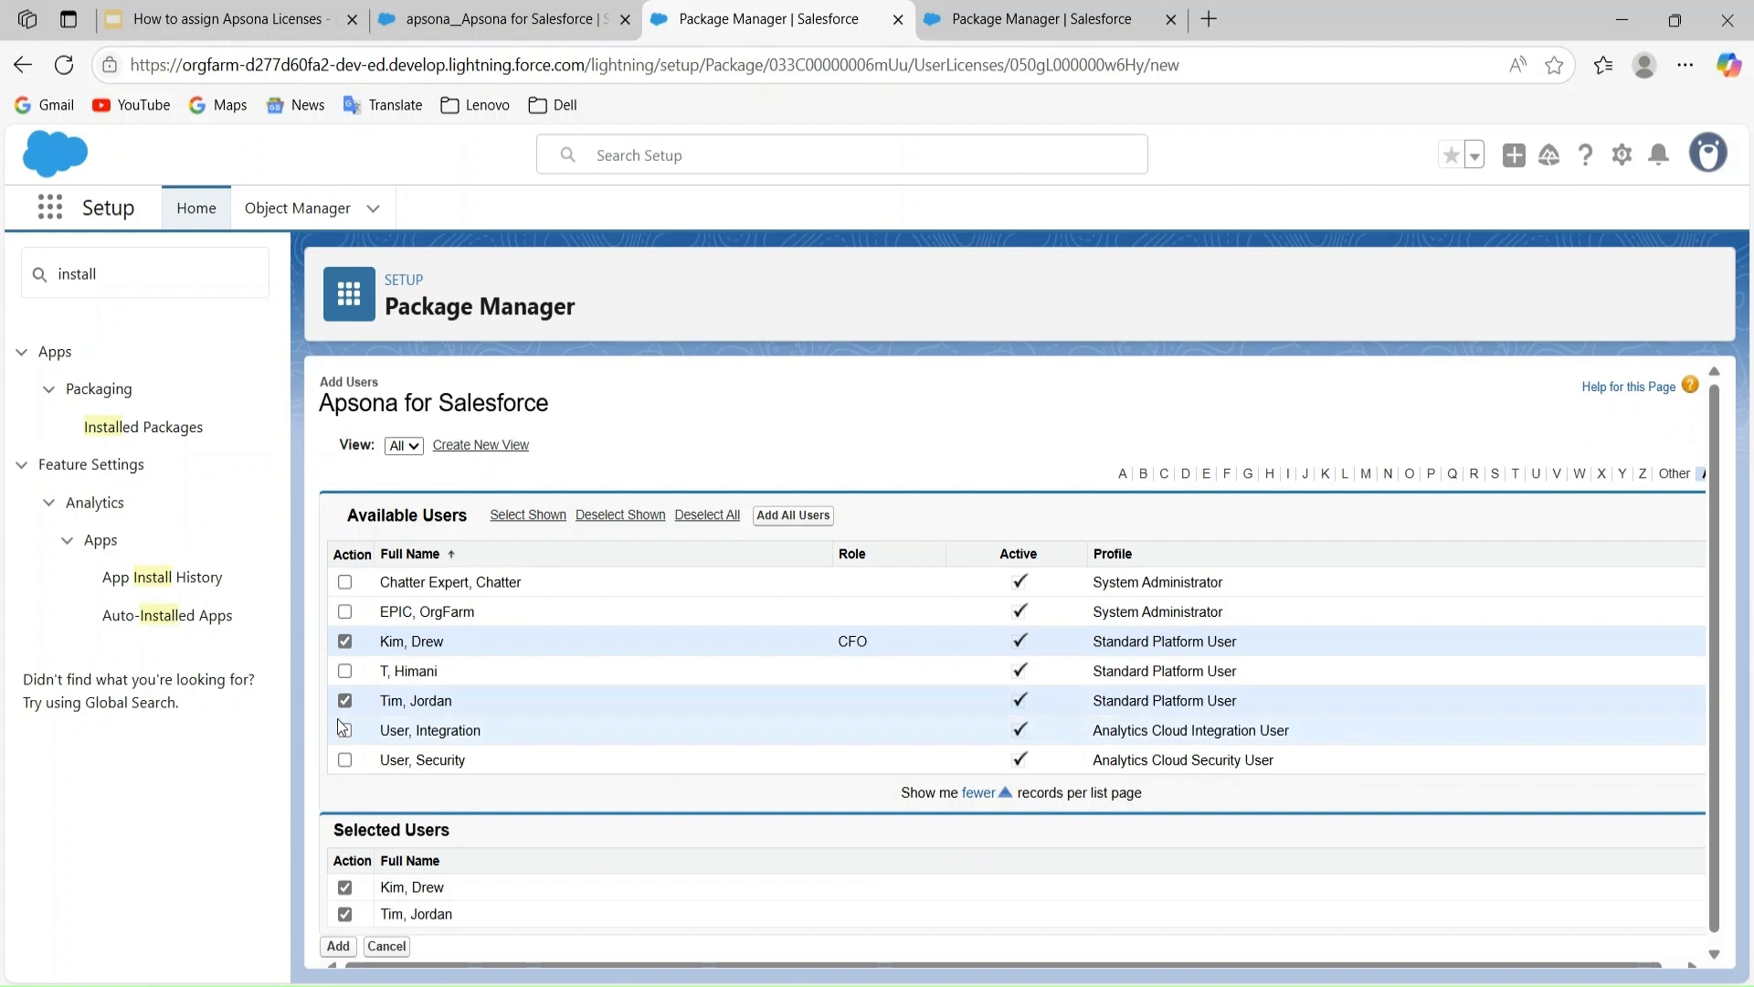
left_click(344, 671)
scroll(345, 713, "down", 1)
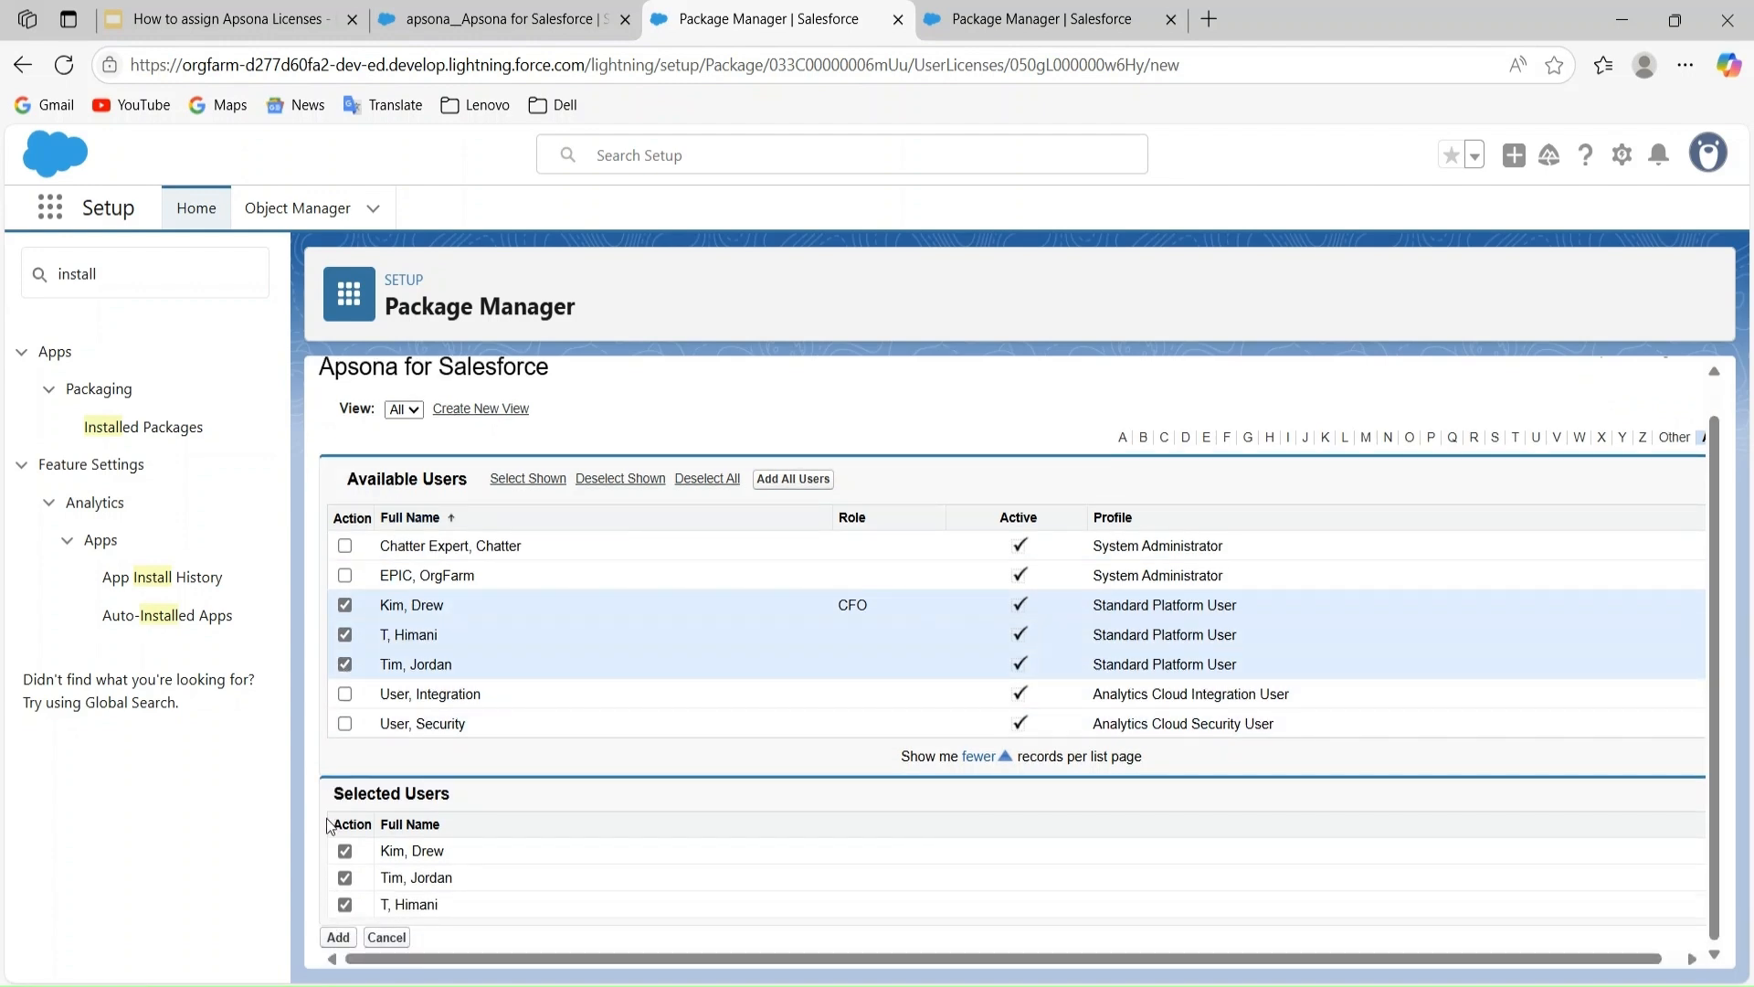
left_click(333, 940)
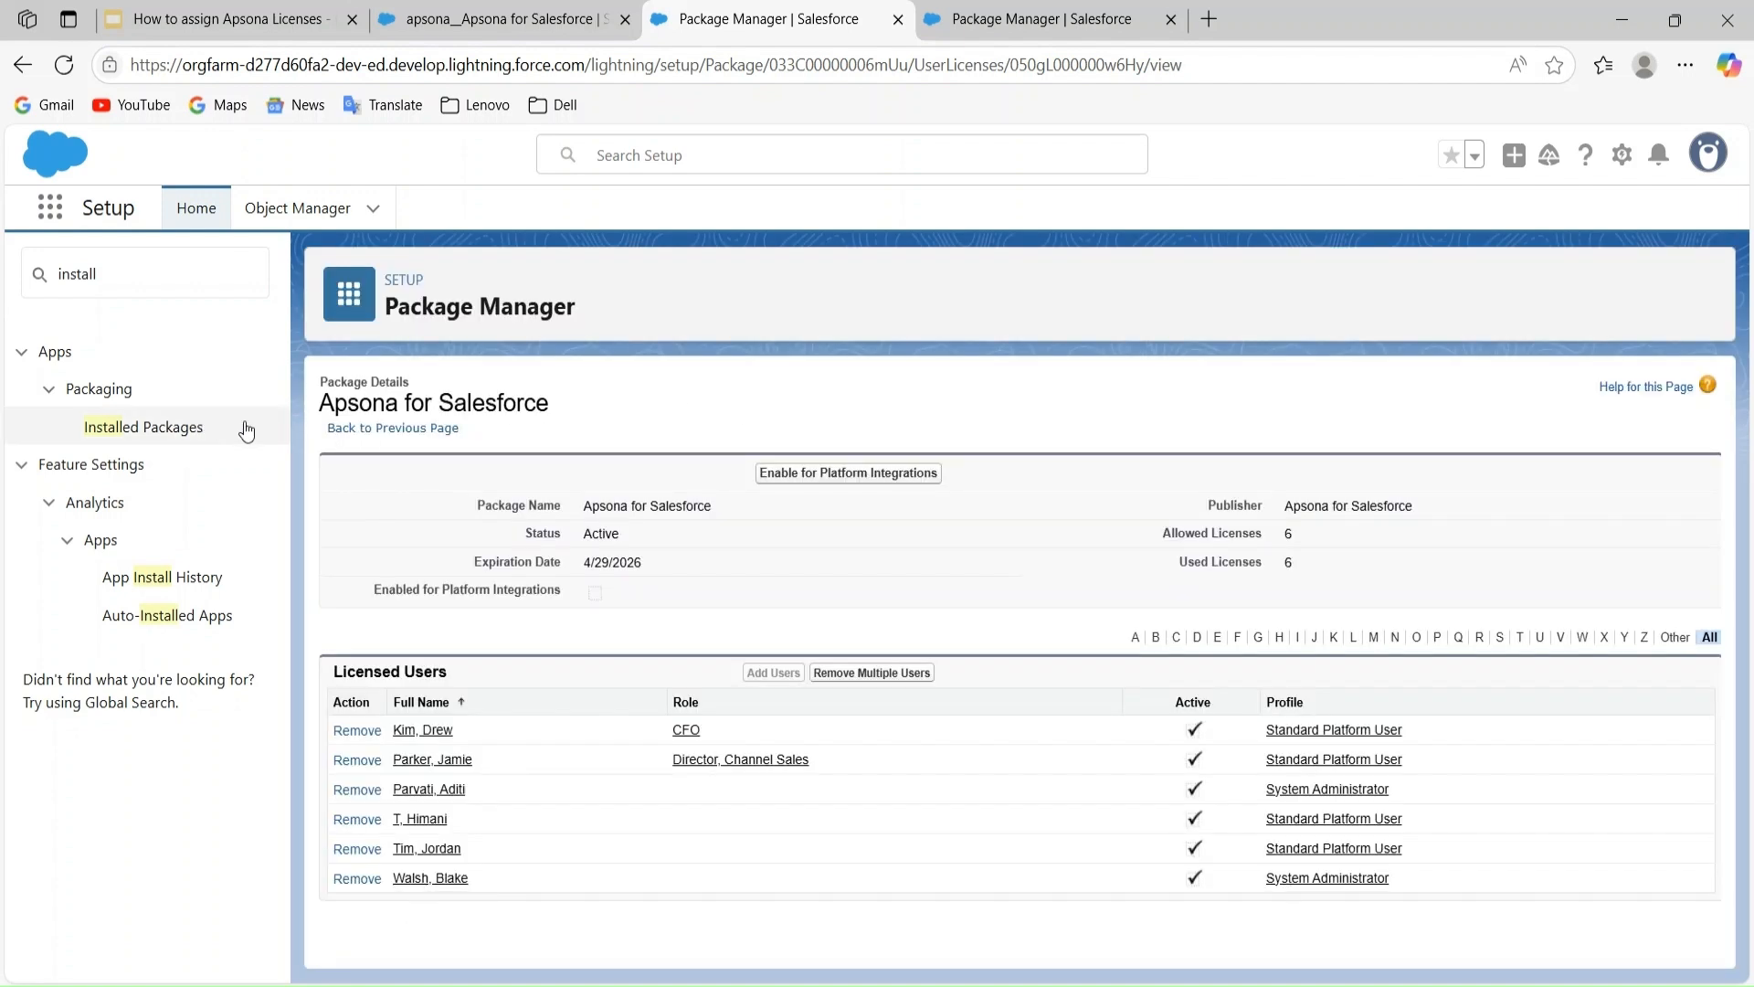
Return to the installed packages and start adding licensed users to Apsona Multi-step Reporting, with the available users list expanded.
left_click(395, 428)
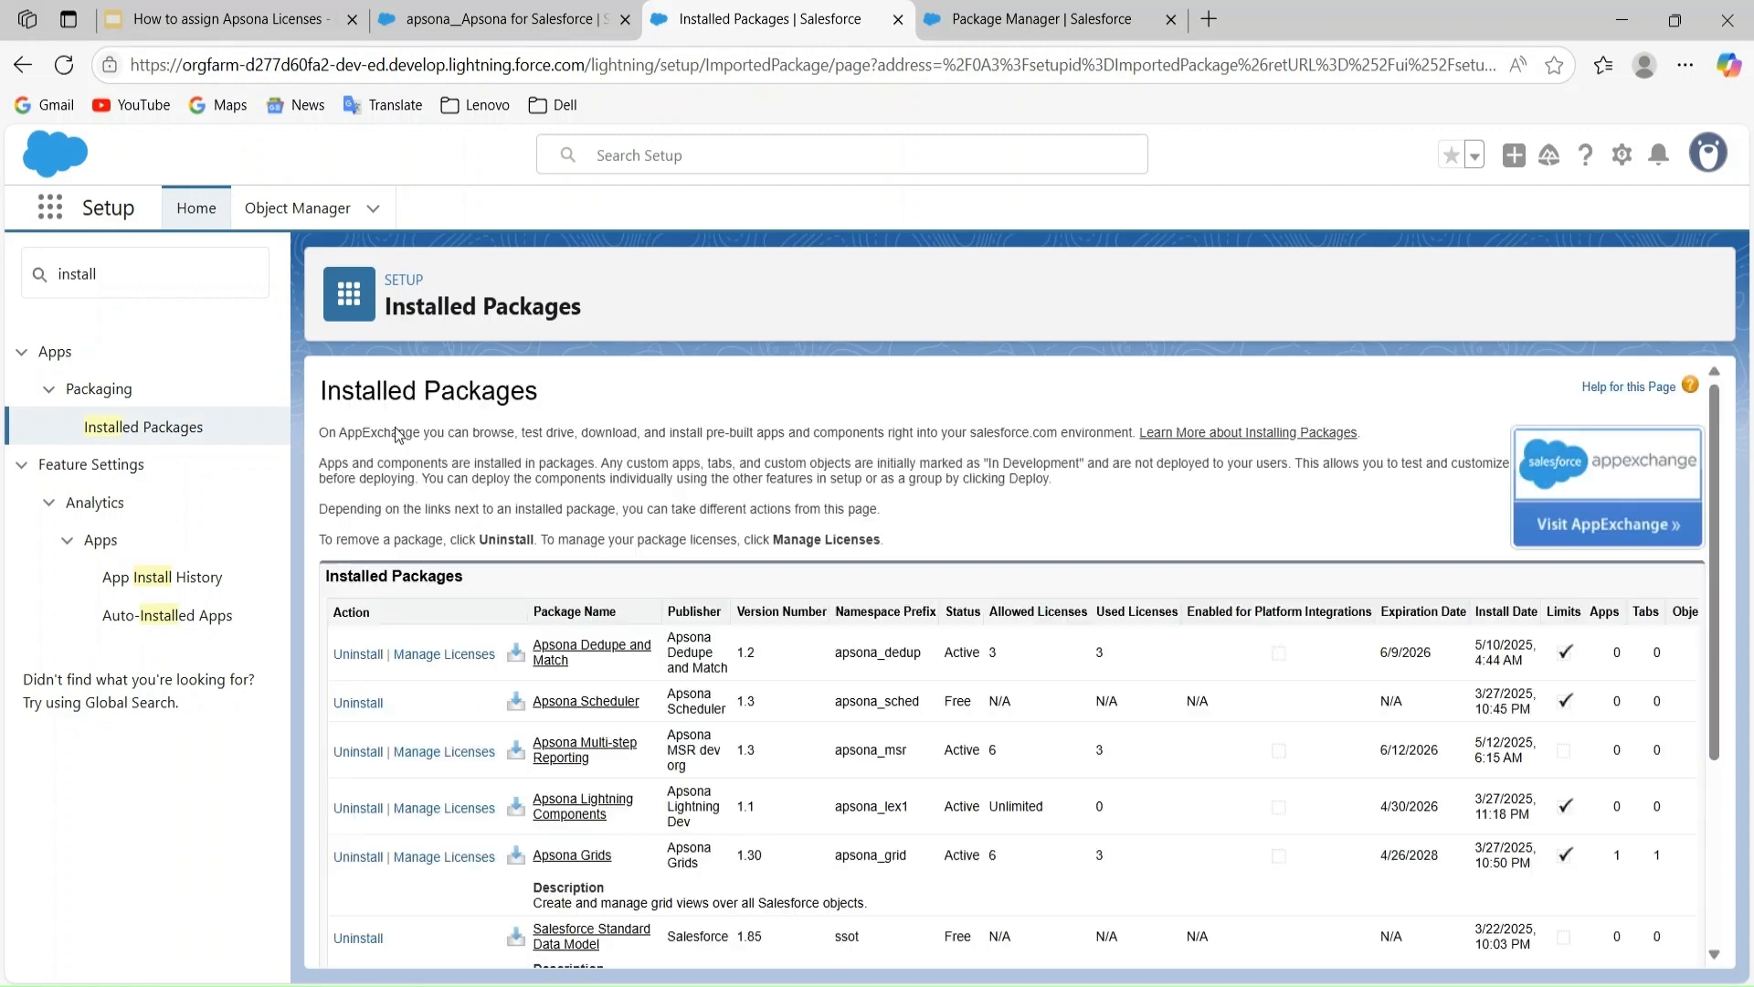
scroll(398, 435, "down", 2)
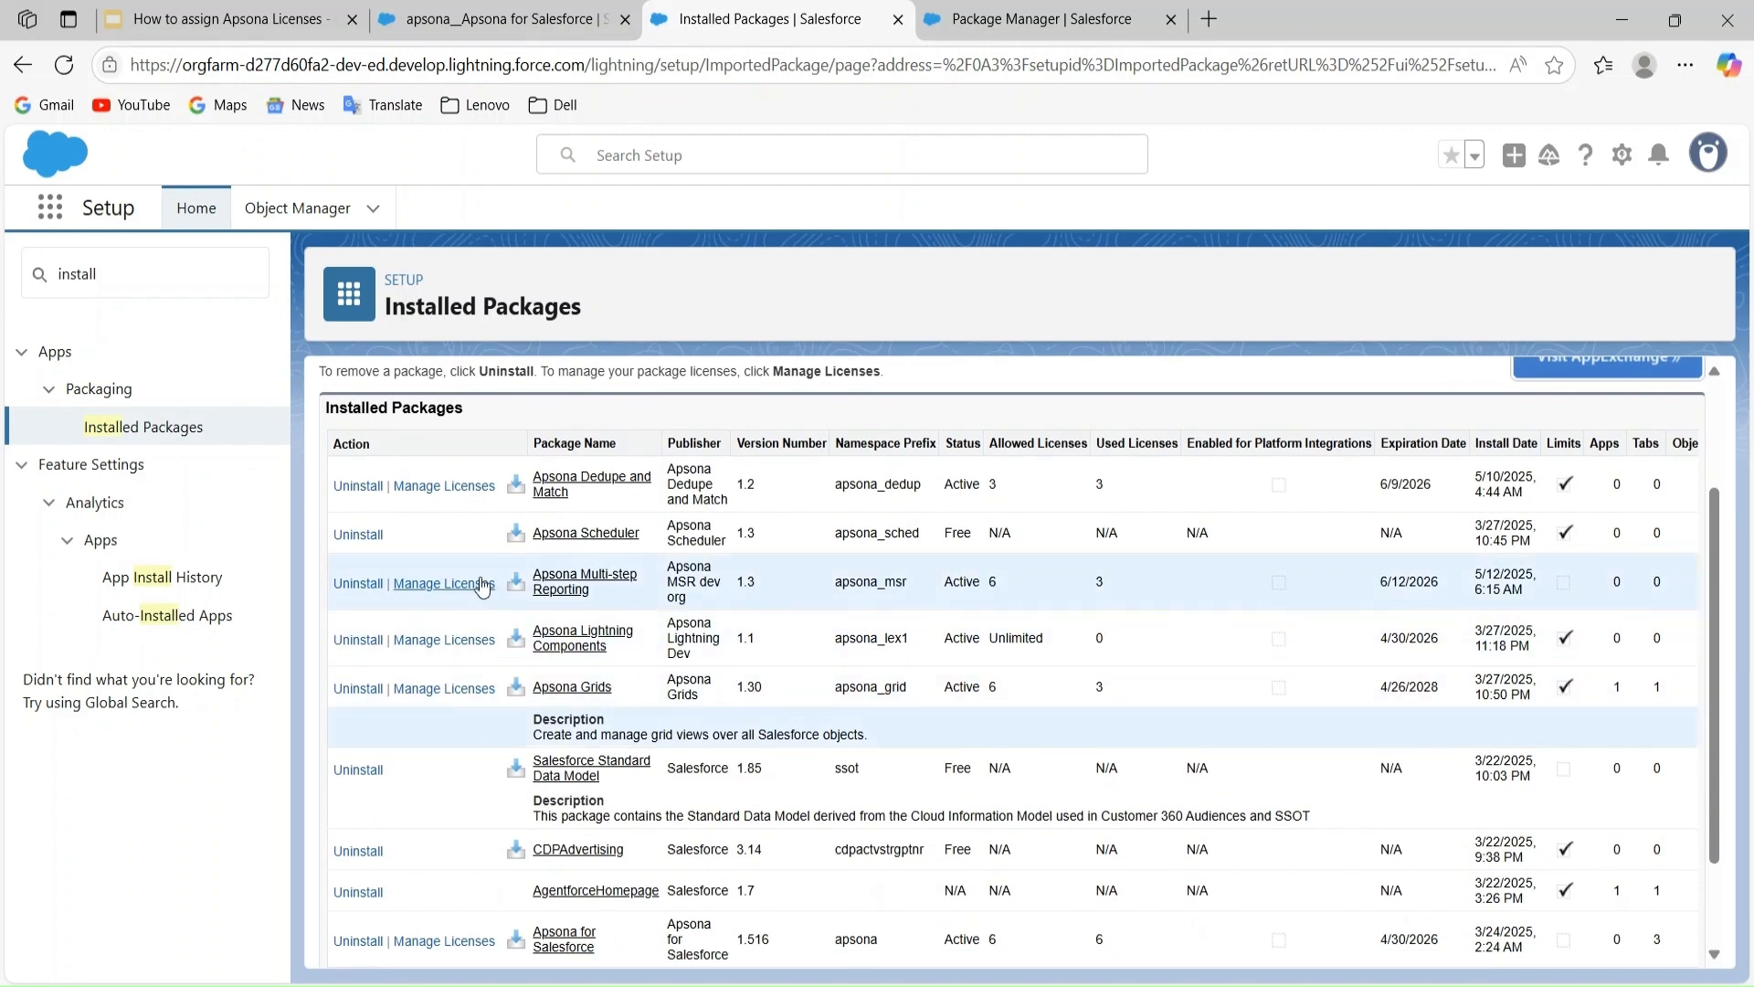
left_click(444, 585)
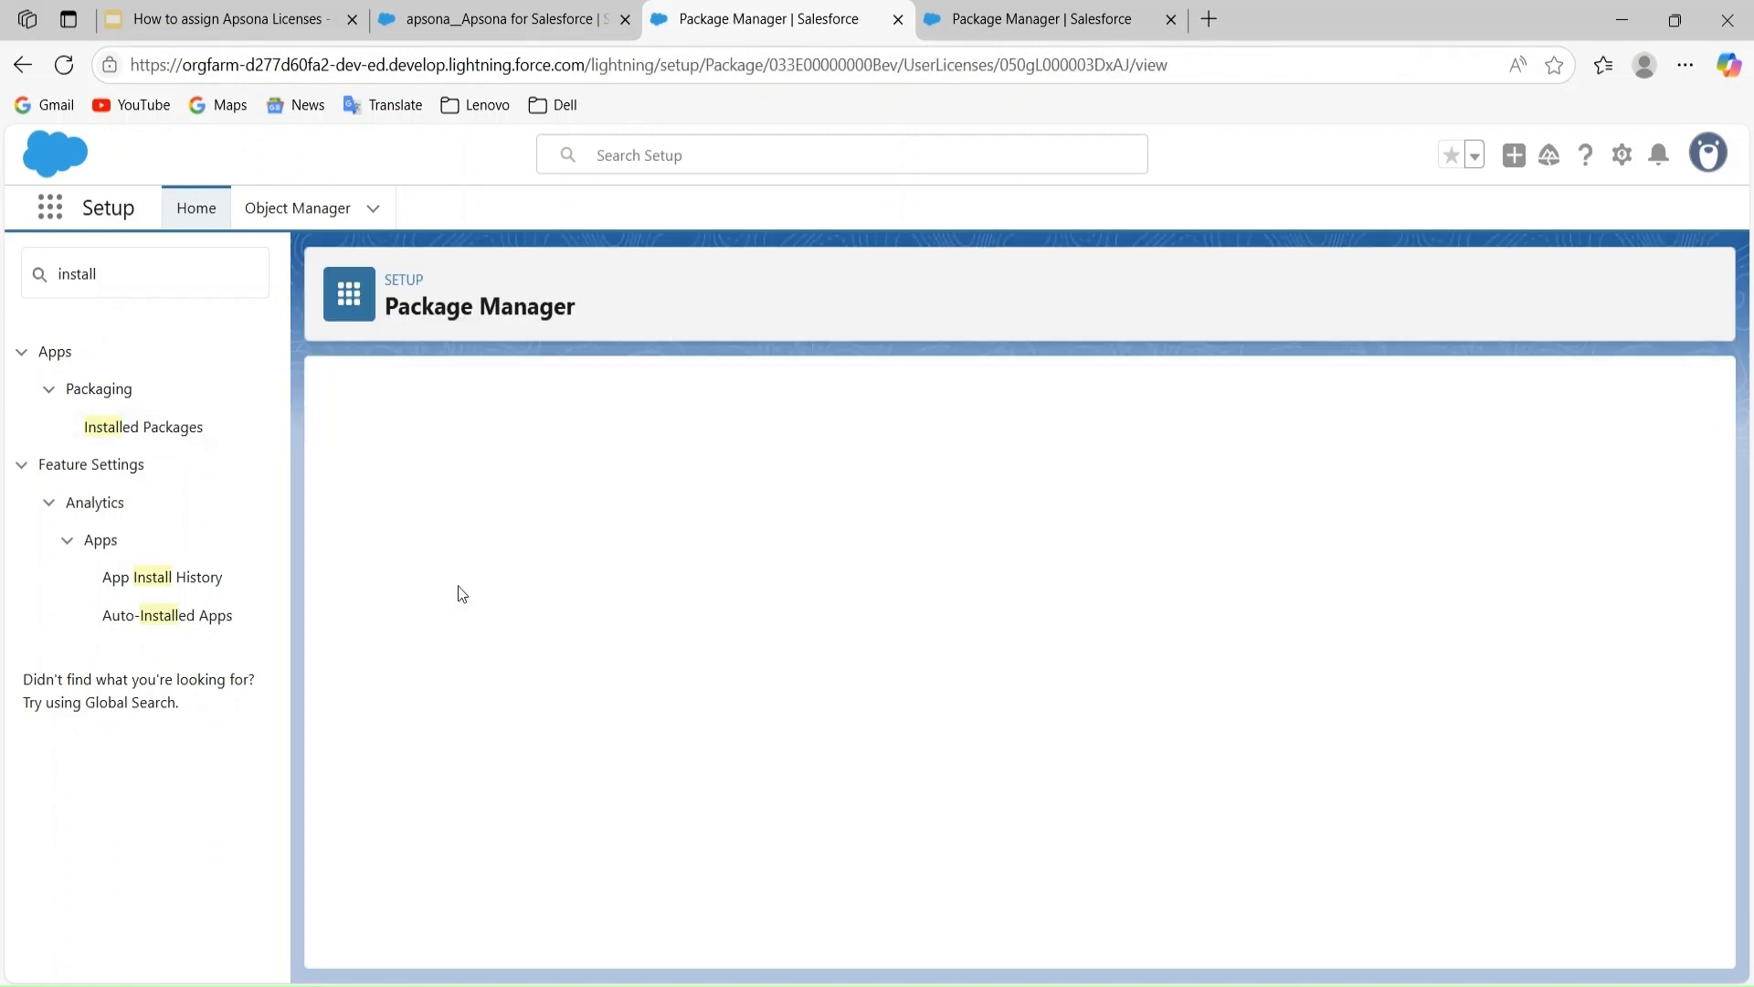
left_click(791, 671)
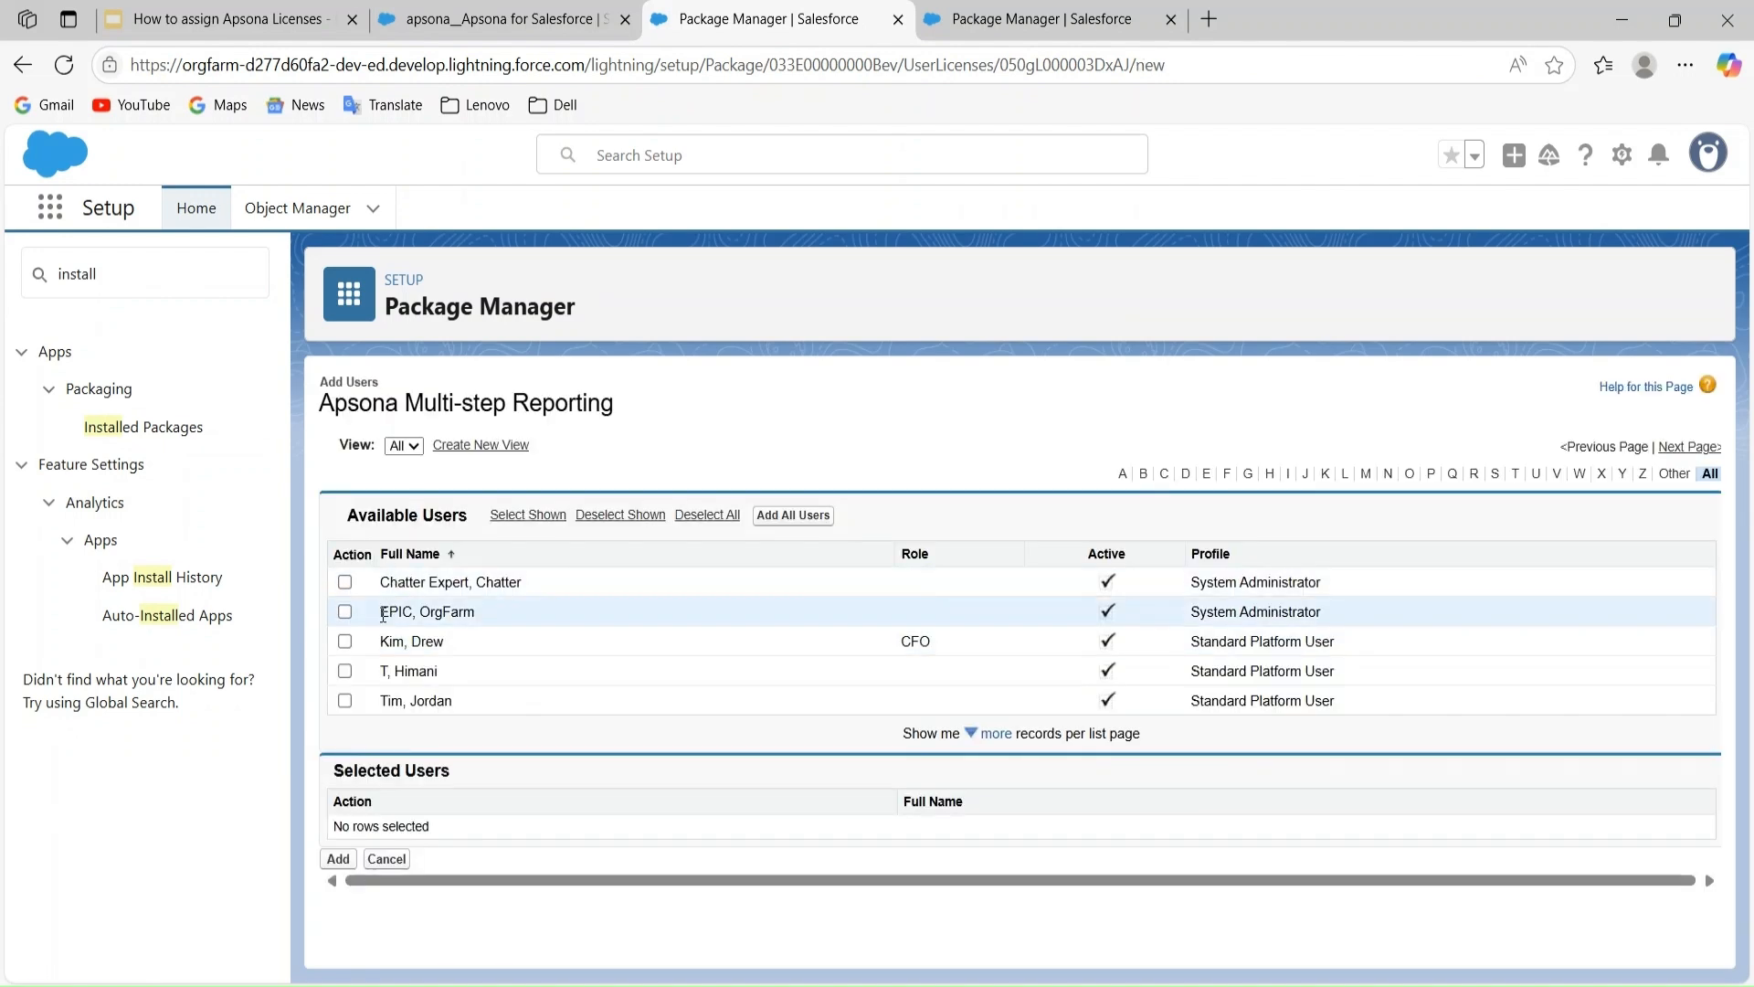
left_click(995, 733)
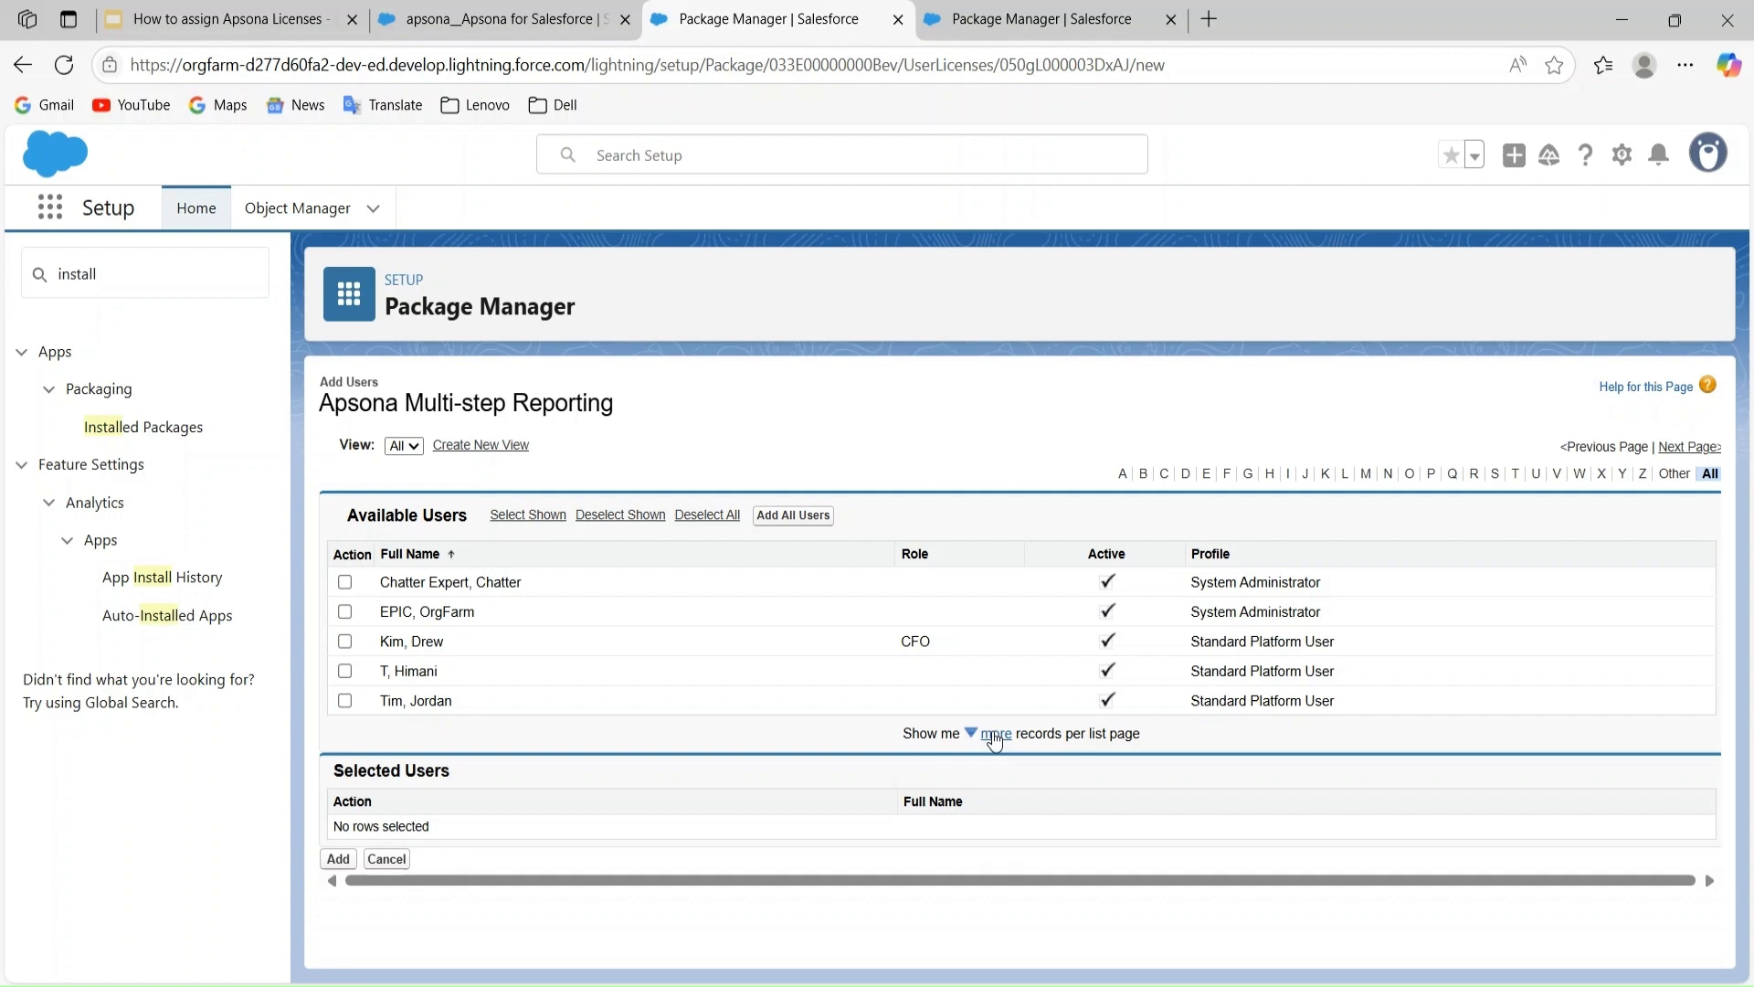
Assign Apsona Multi-step Reporting licenses to the CFO and the other two Standard Platform Users in the list.
left_click(345, 641)
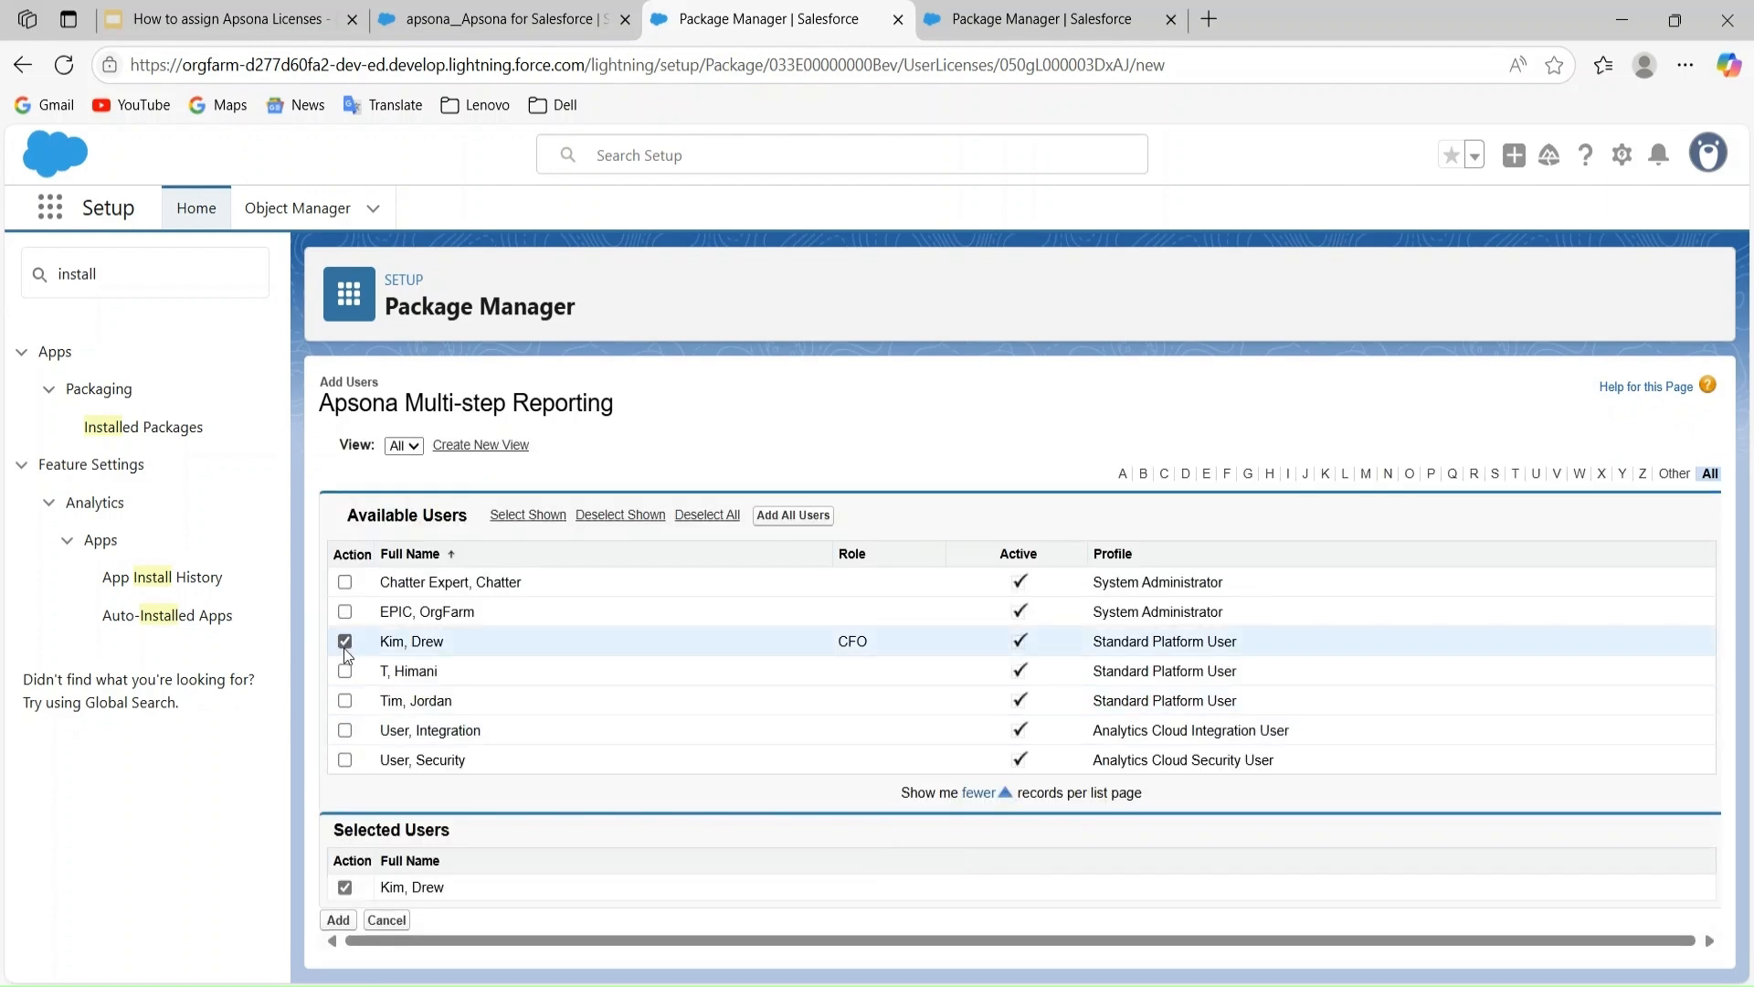
left_click(344, 671)
left_click(344, 700)
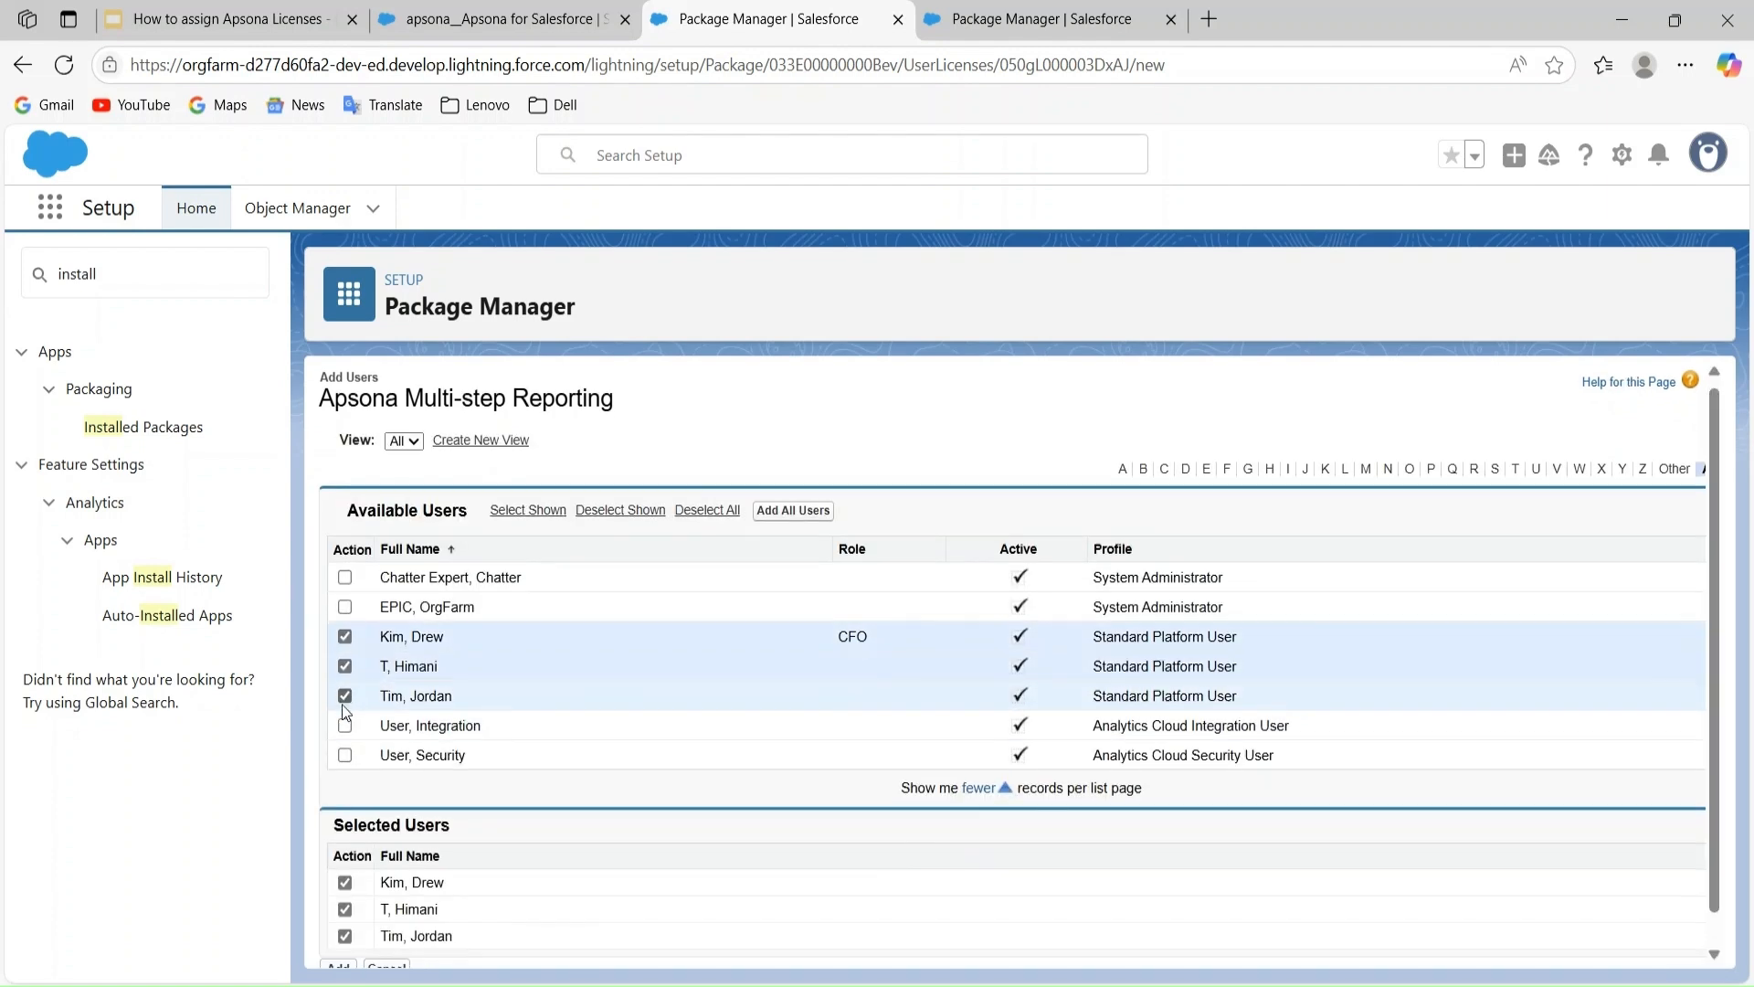
scroll(346, 727, "down", 1)
left_click(335, 936)
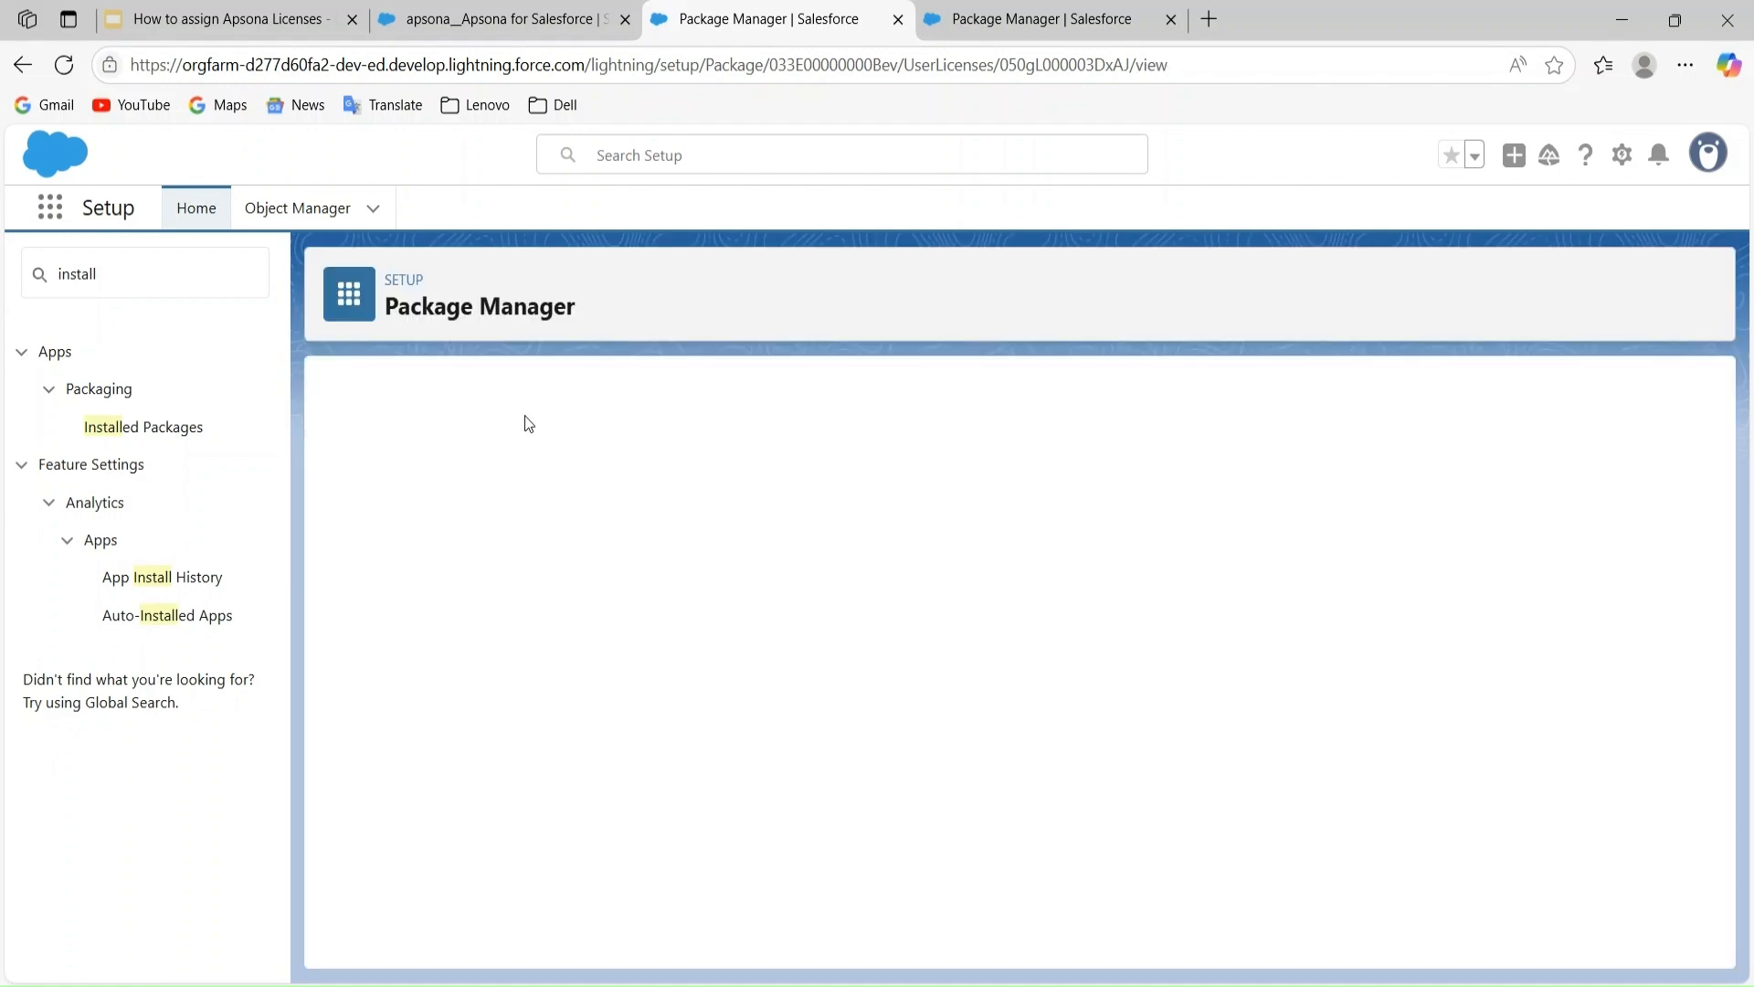
Return to the installed packages and start adding licensed users to Apsona Grids, with the available users list expanded.
left_click(384, 429)
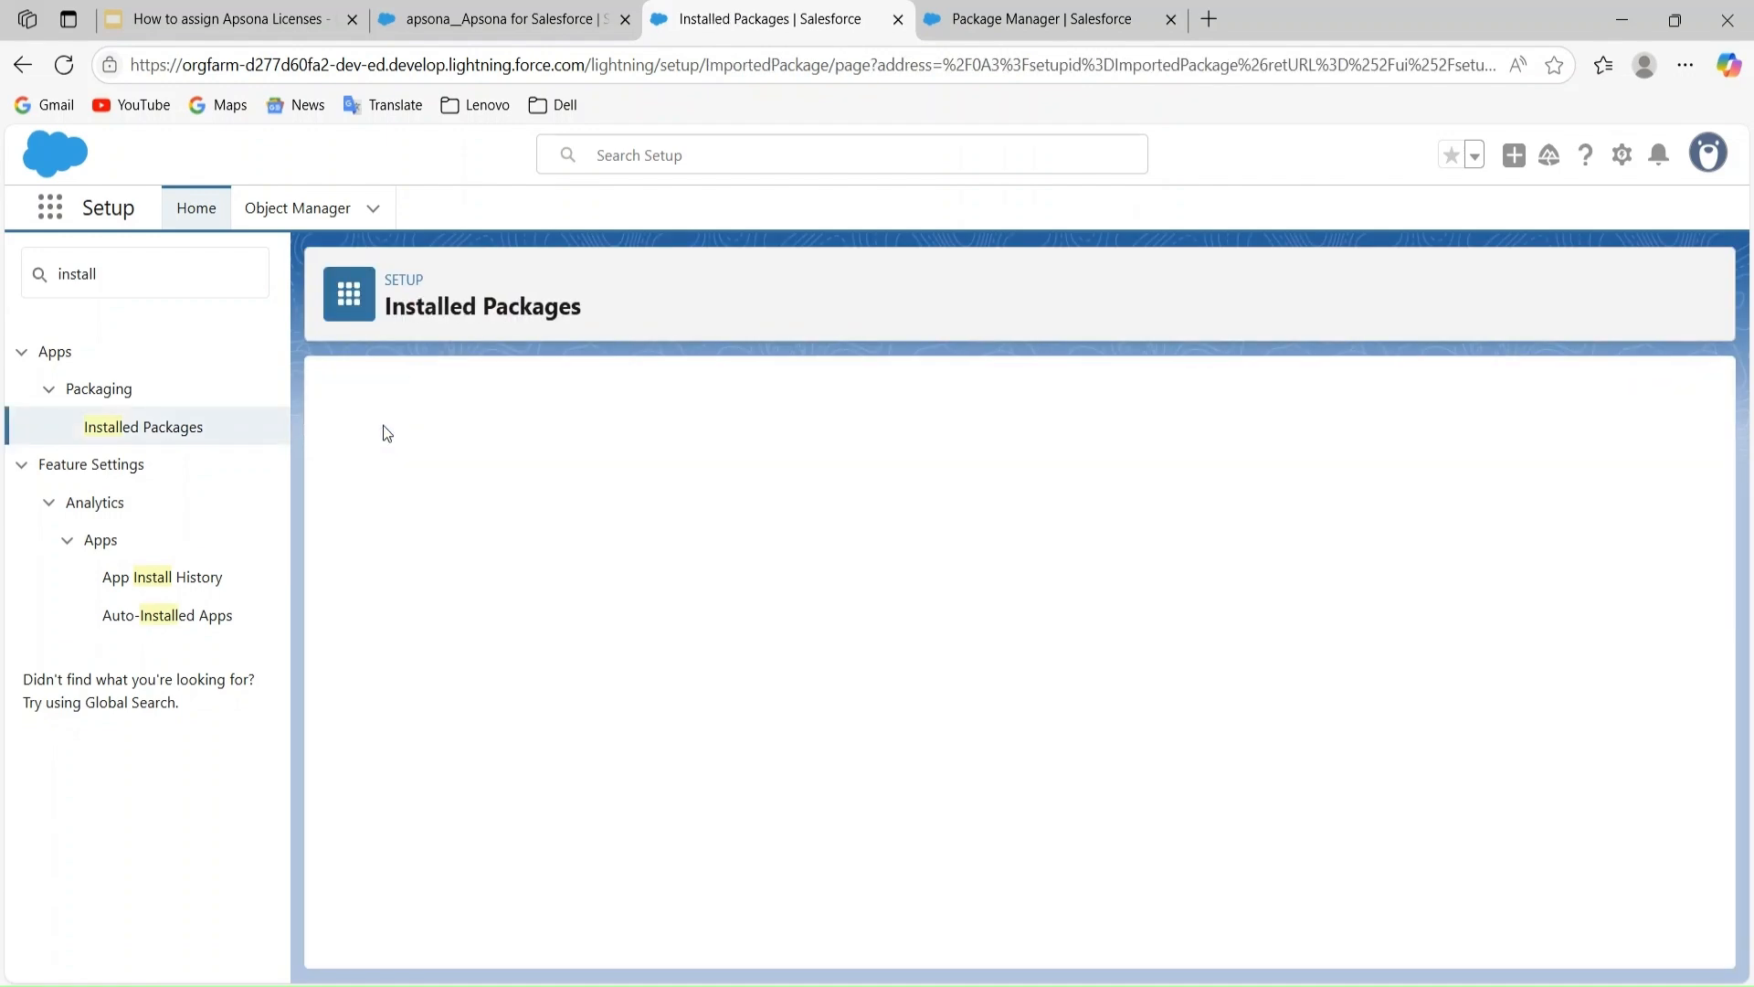
scroll(430, 548, "down", 3)
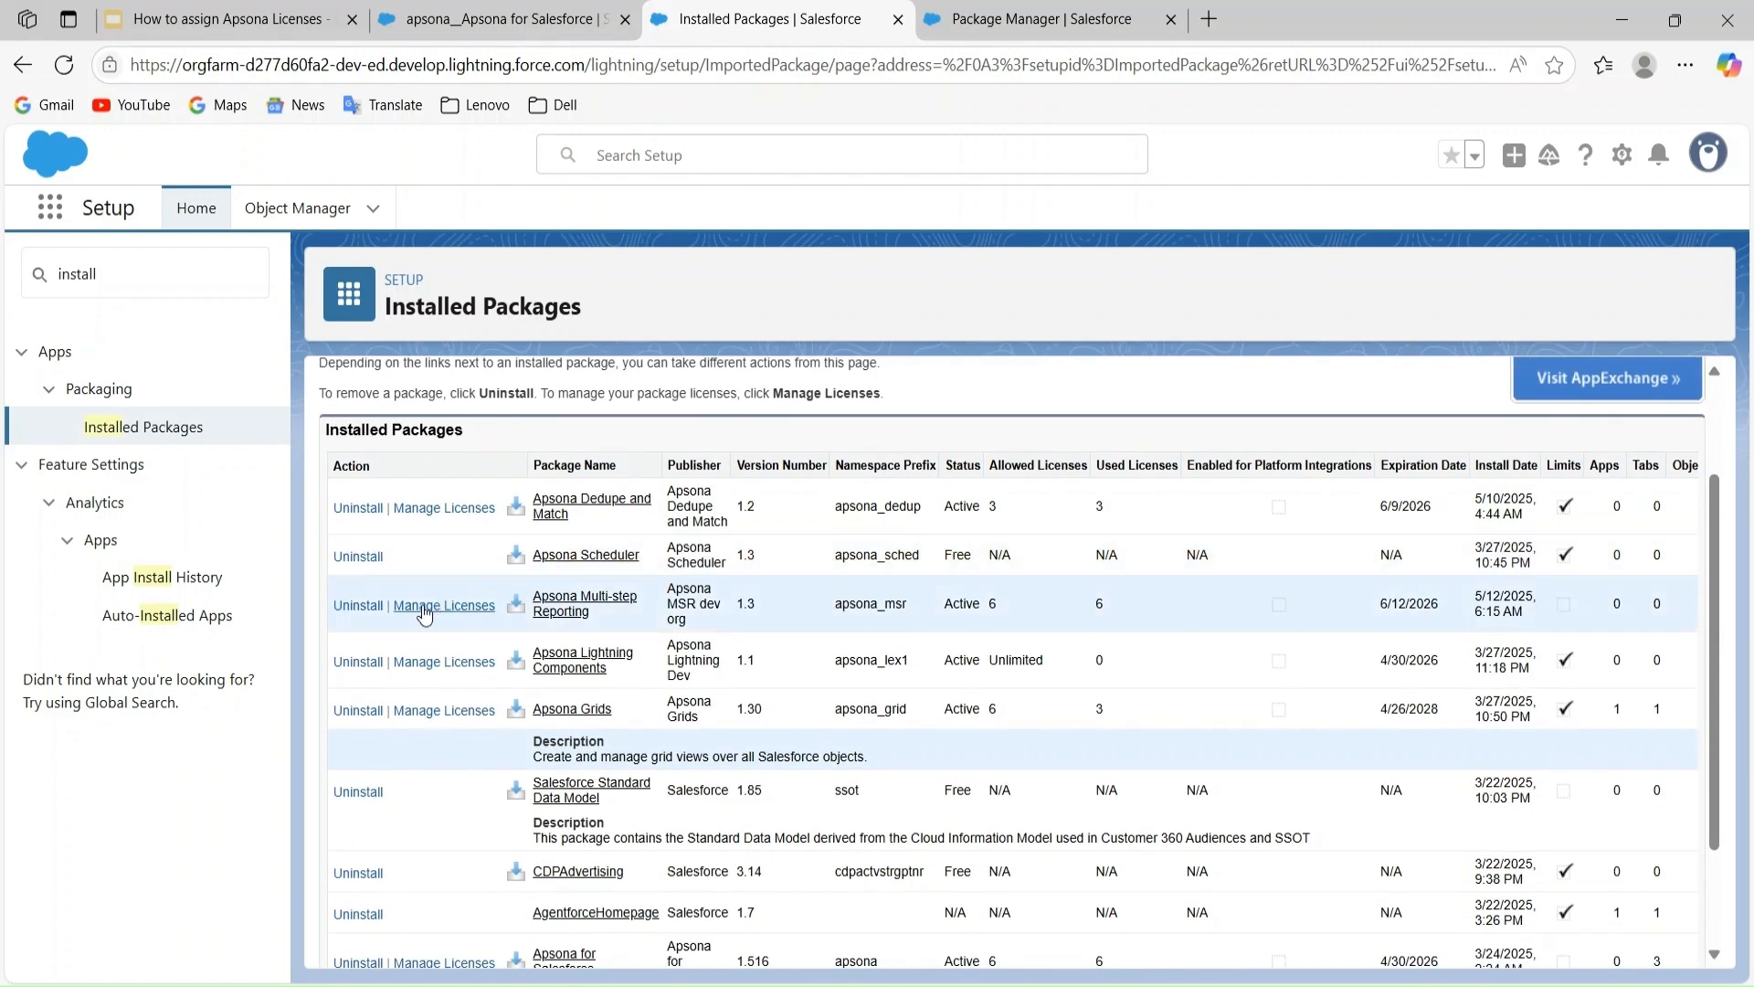
scroll(455, 713, "down", 1)
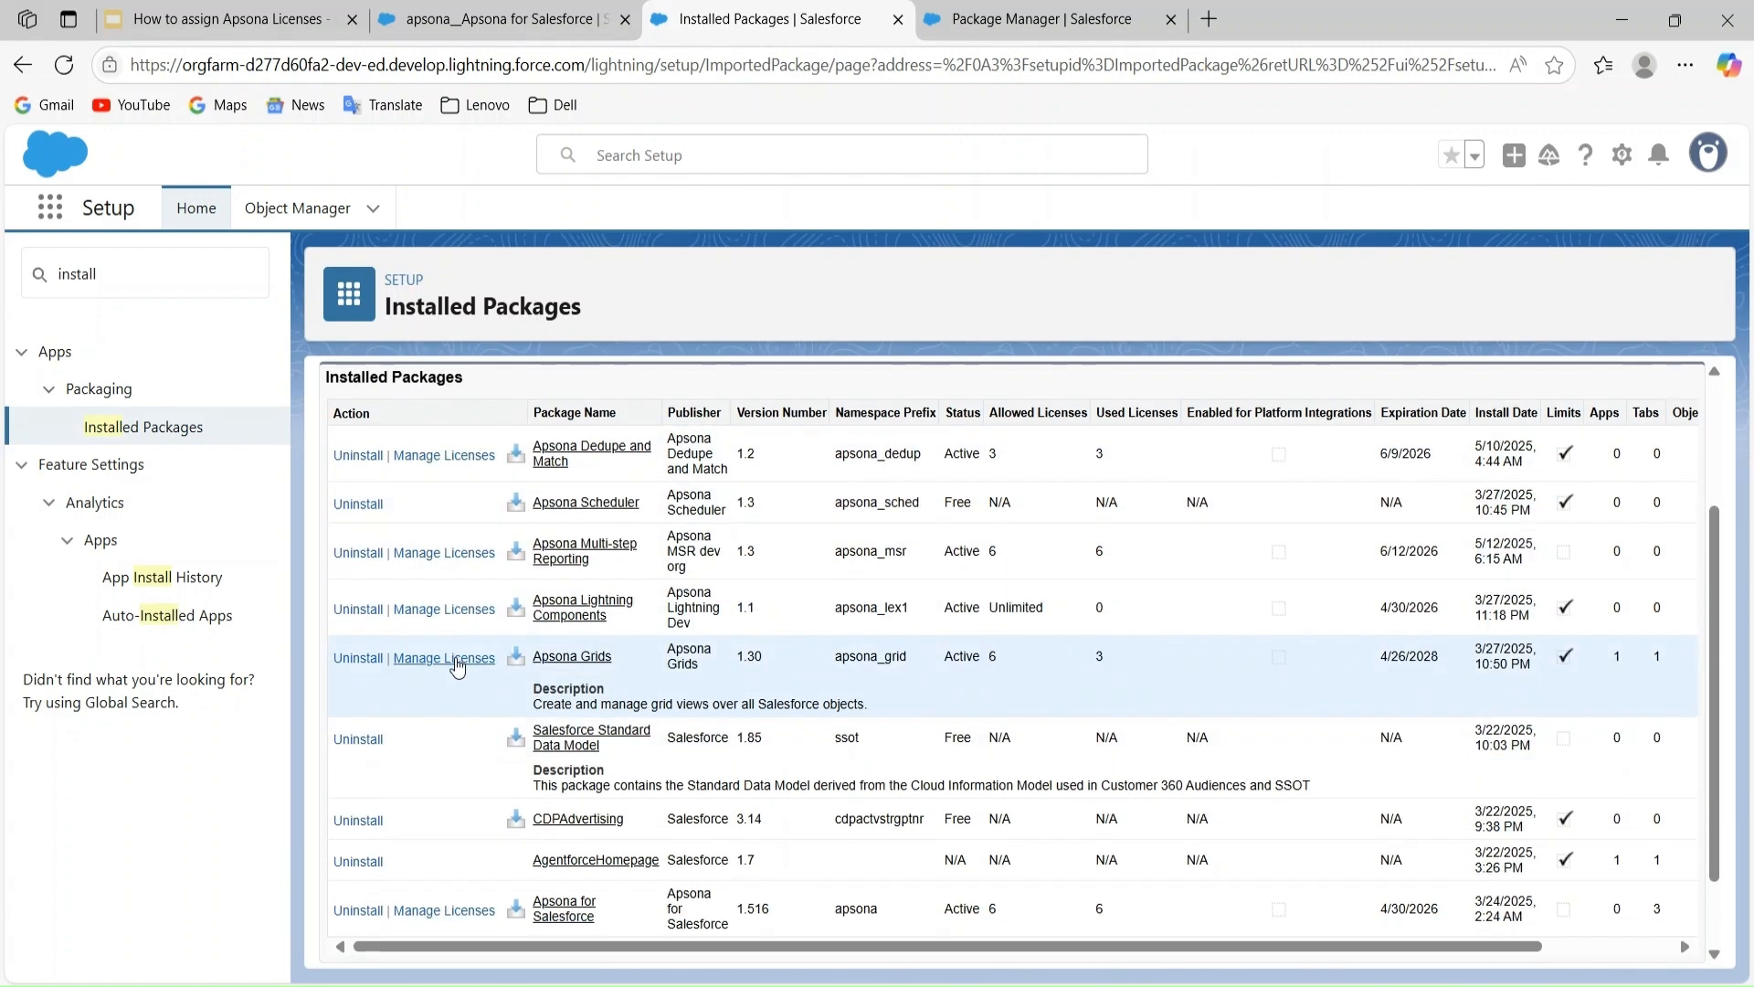
left_click(455, 656)
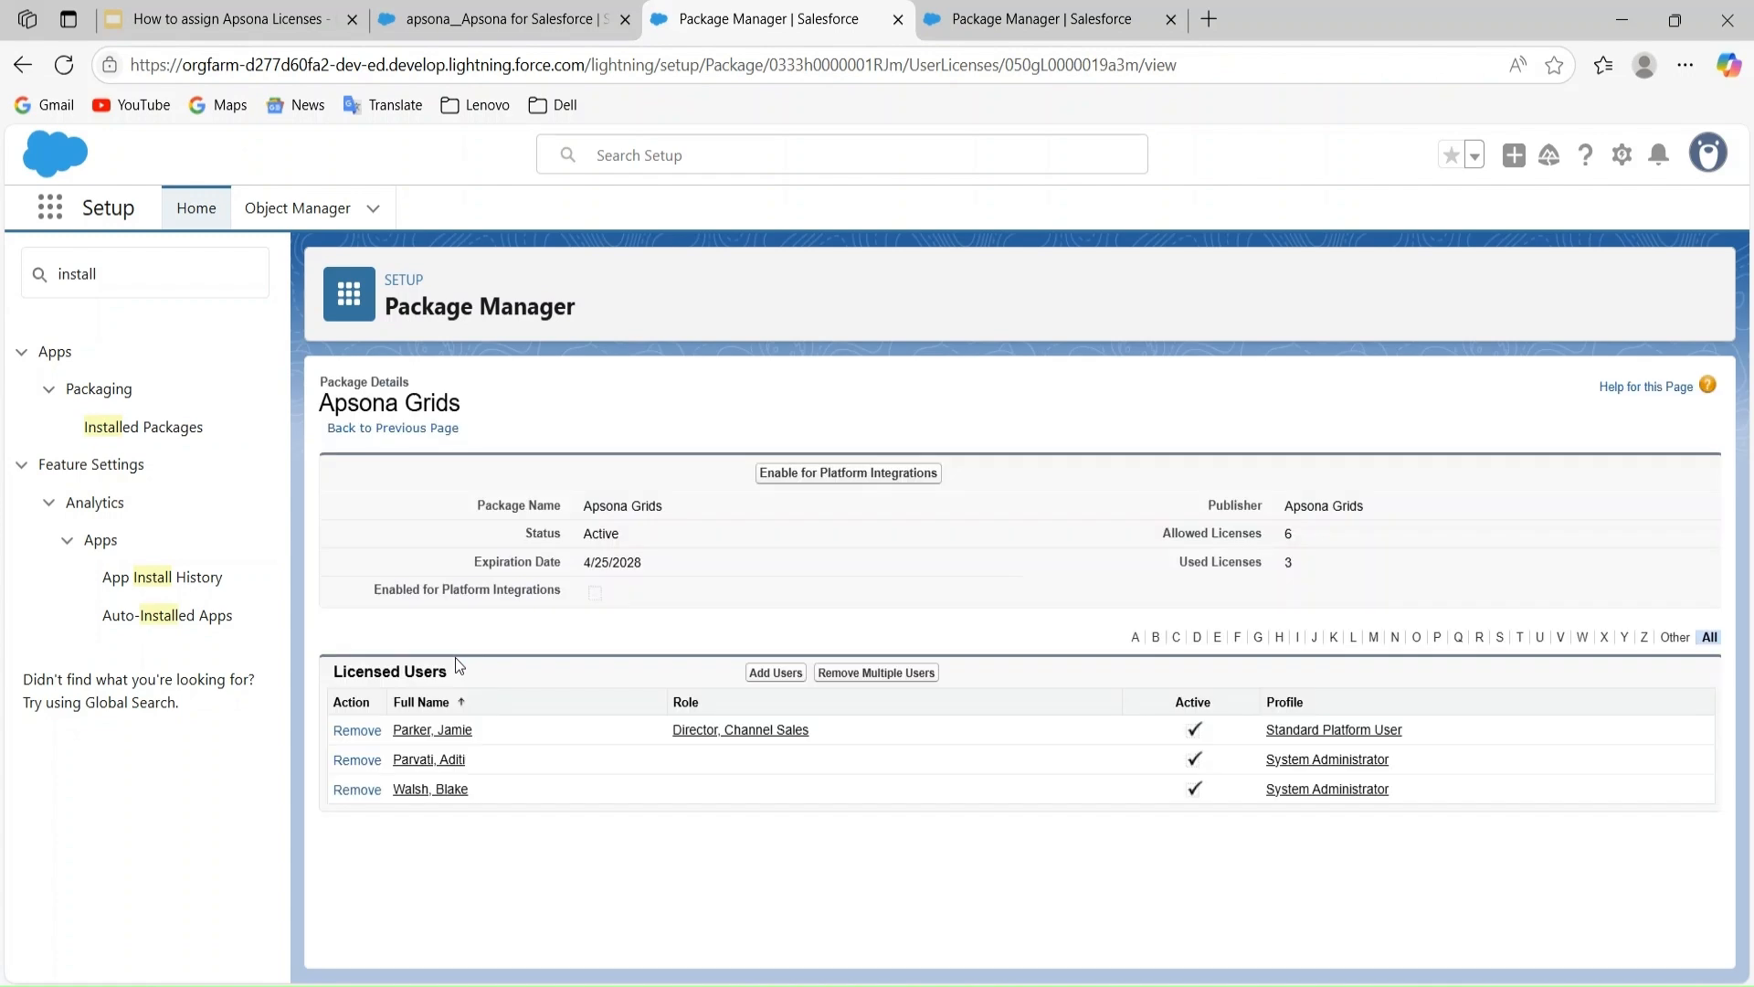
left_click(783, 673)
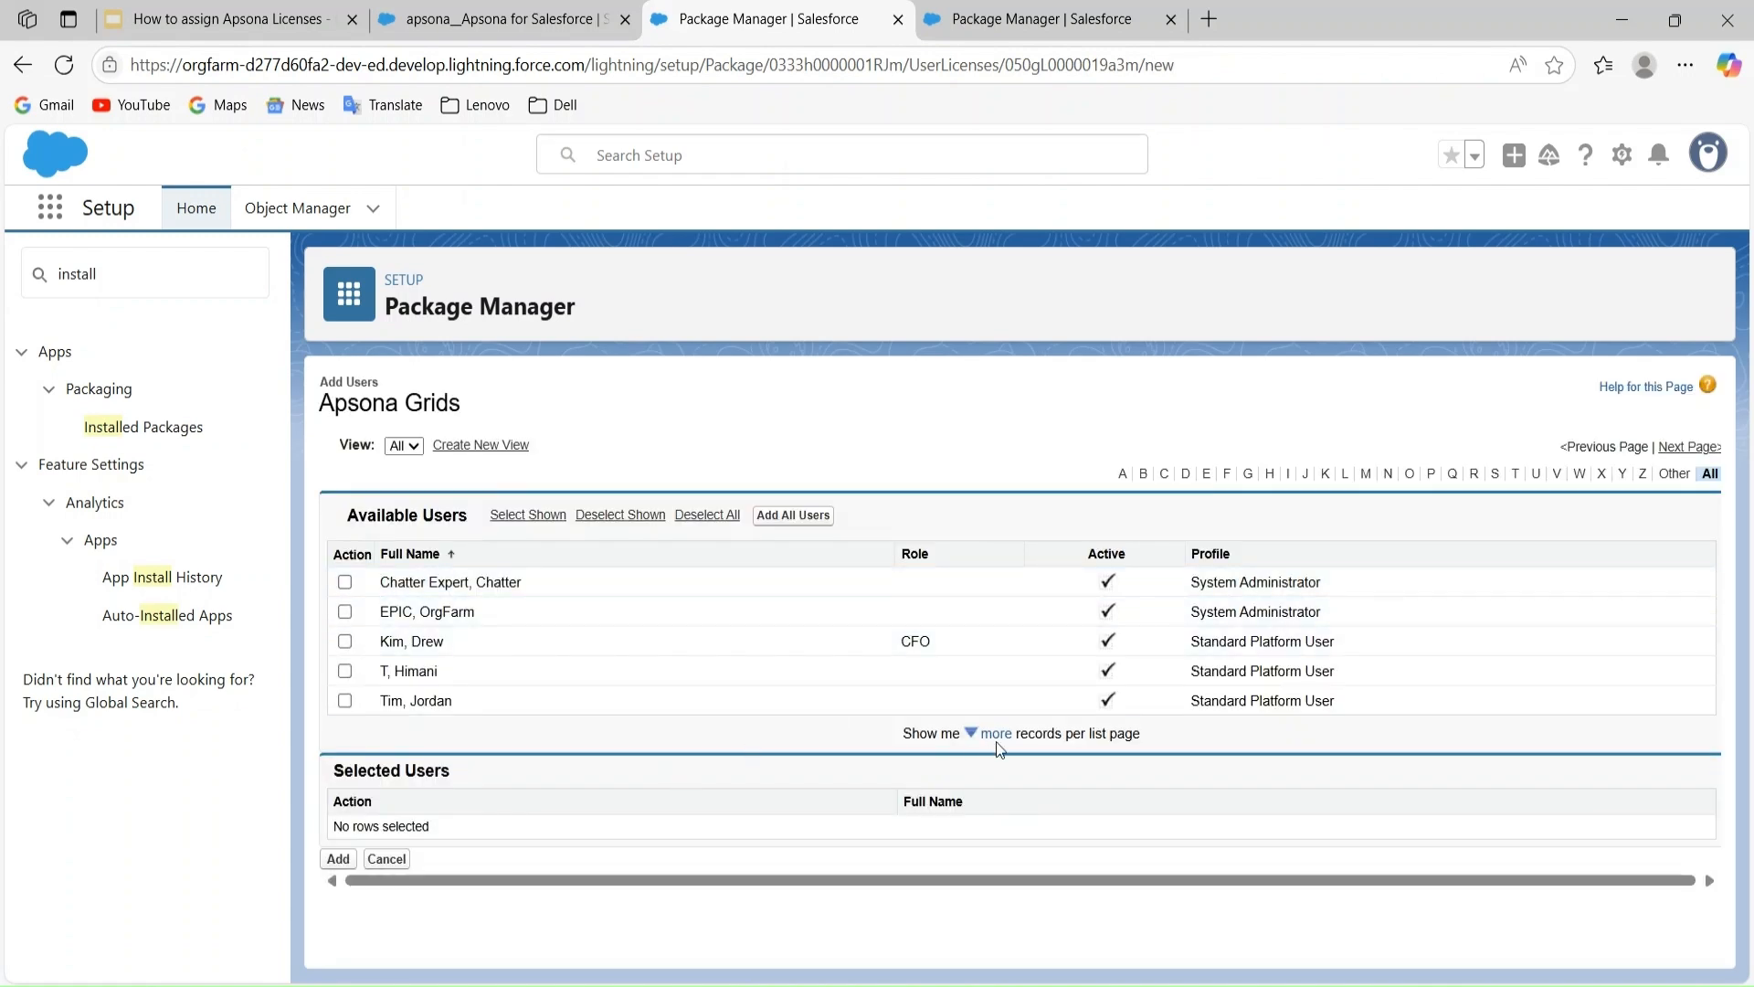
left_click(995, 735)
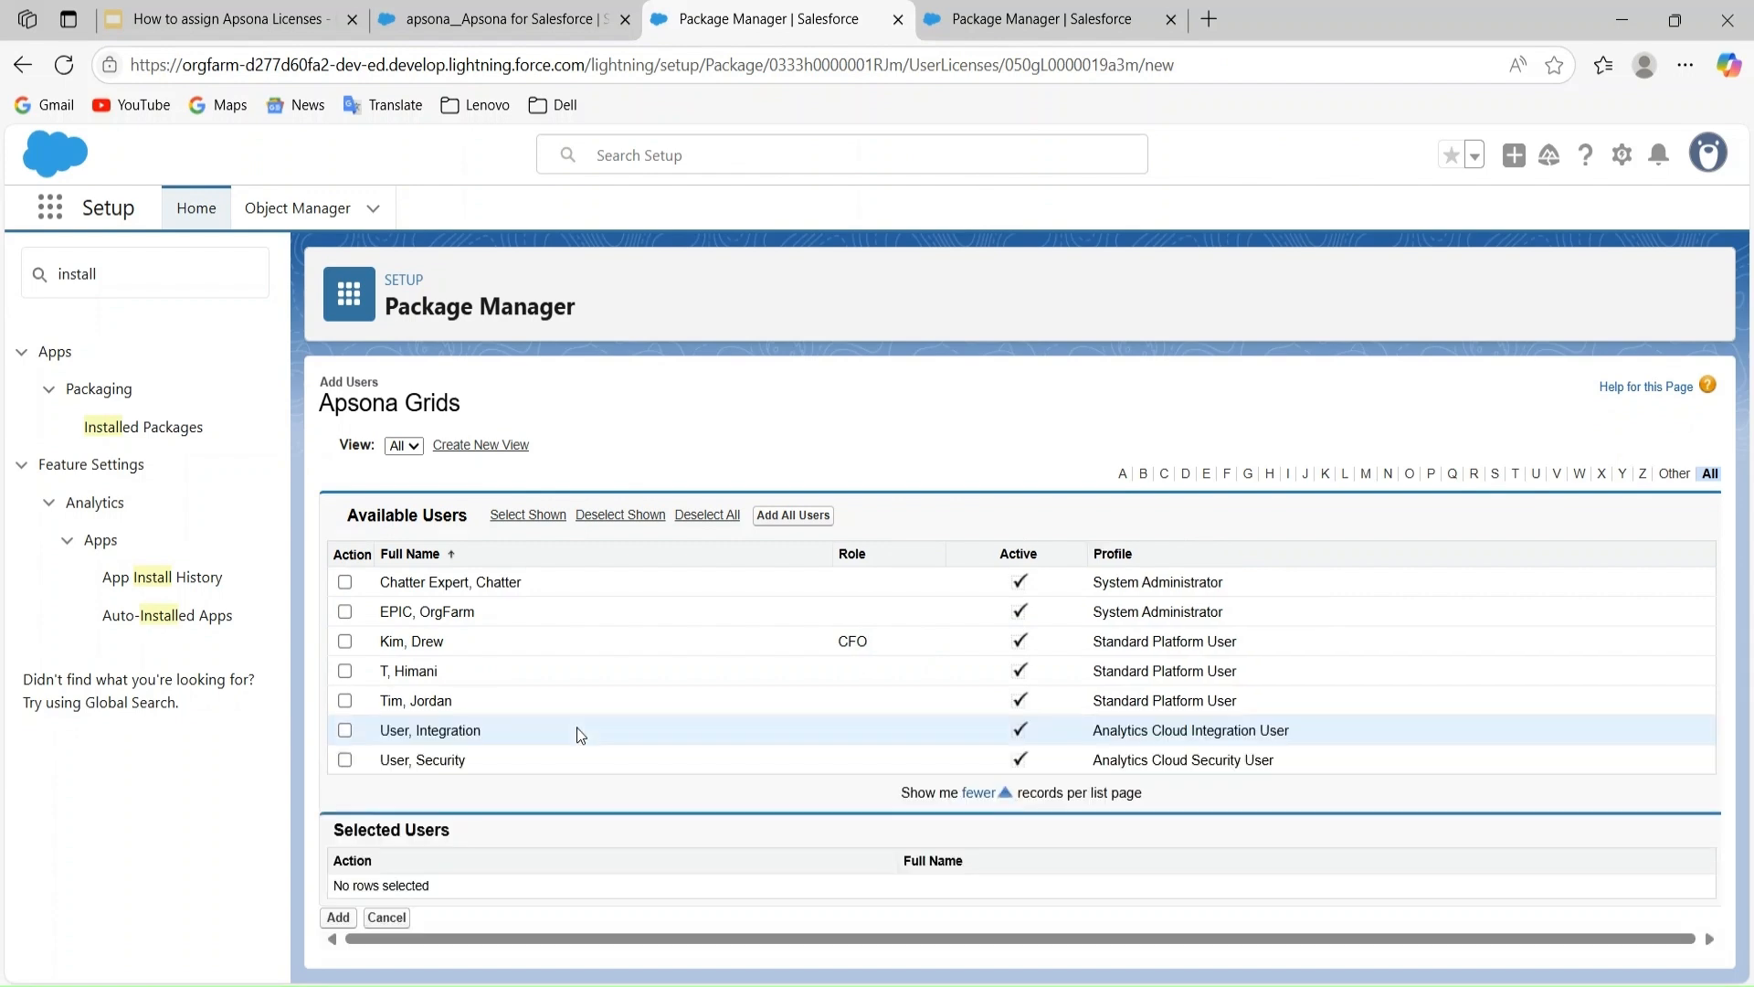
Assign Apsona Grids licenses to the CFO and the other two Standard Platform Users in the list.
left_click(345, 642)
left_click(344, 671)
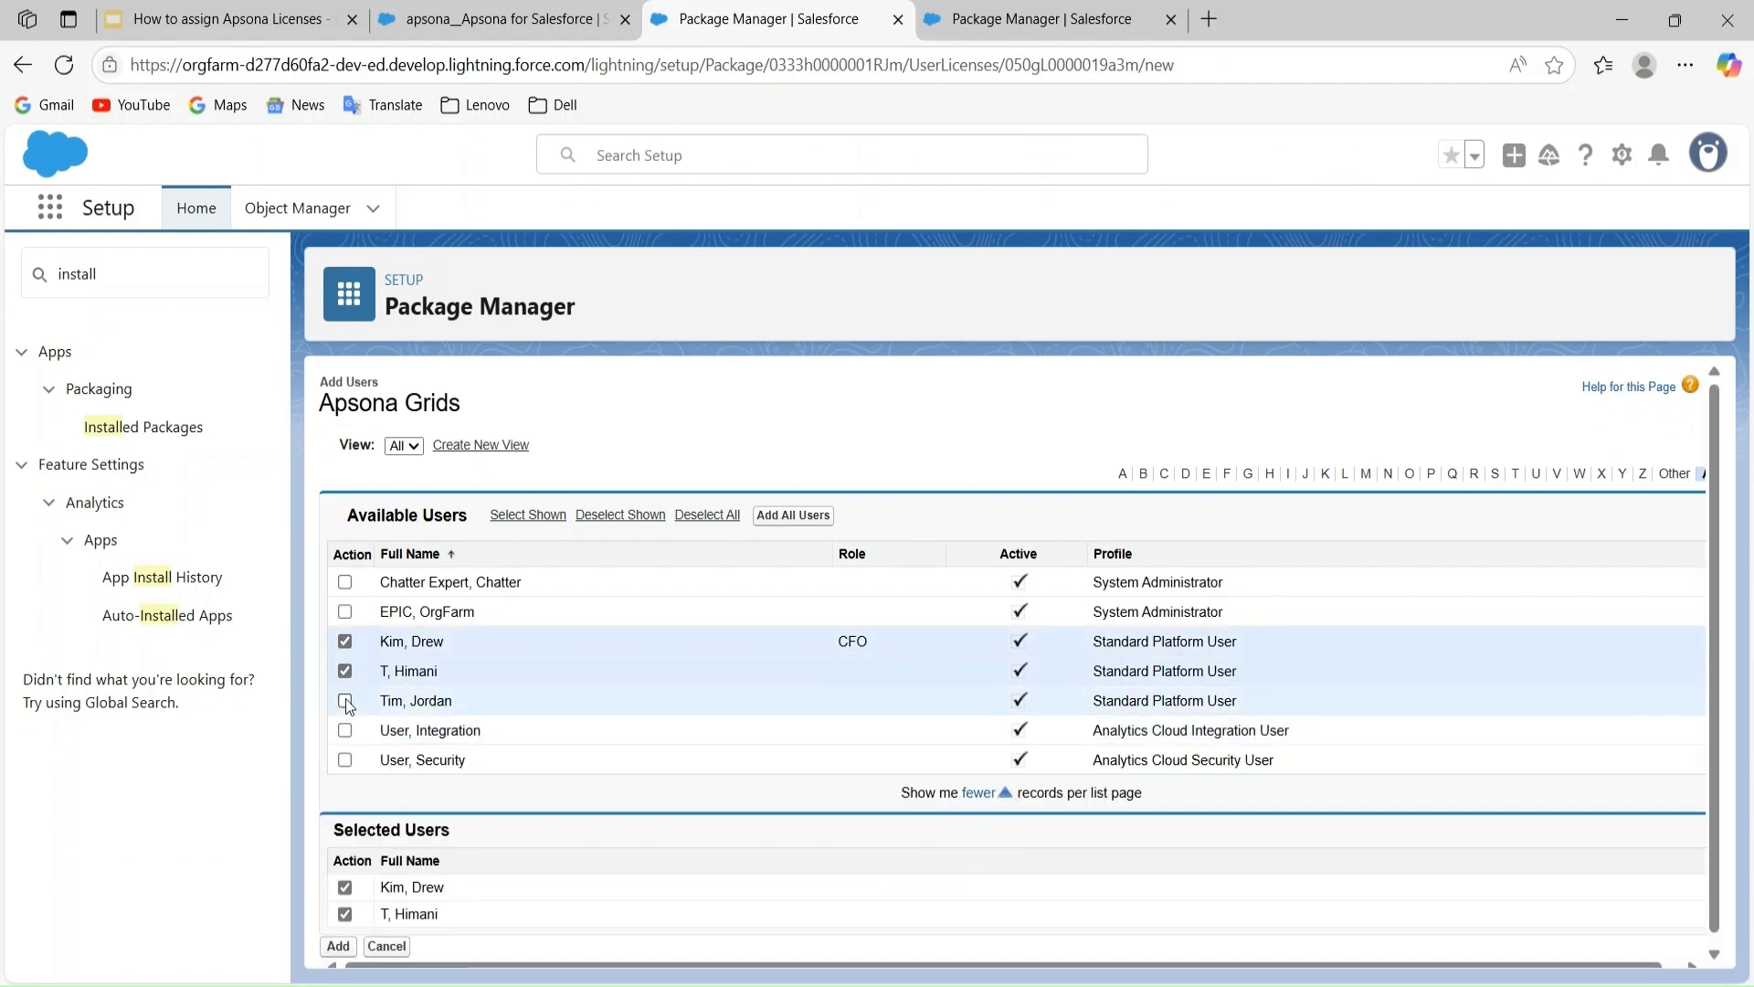
left_click(345, 700)
scroll(345, 698, "down", 1)
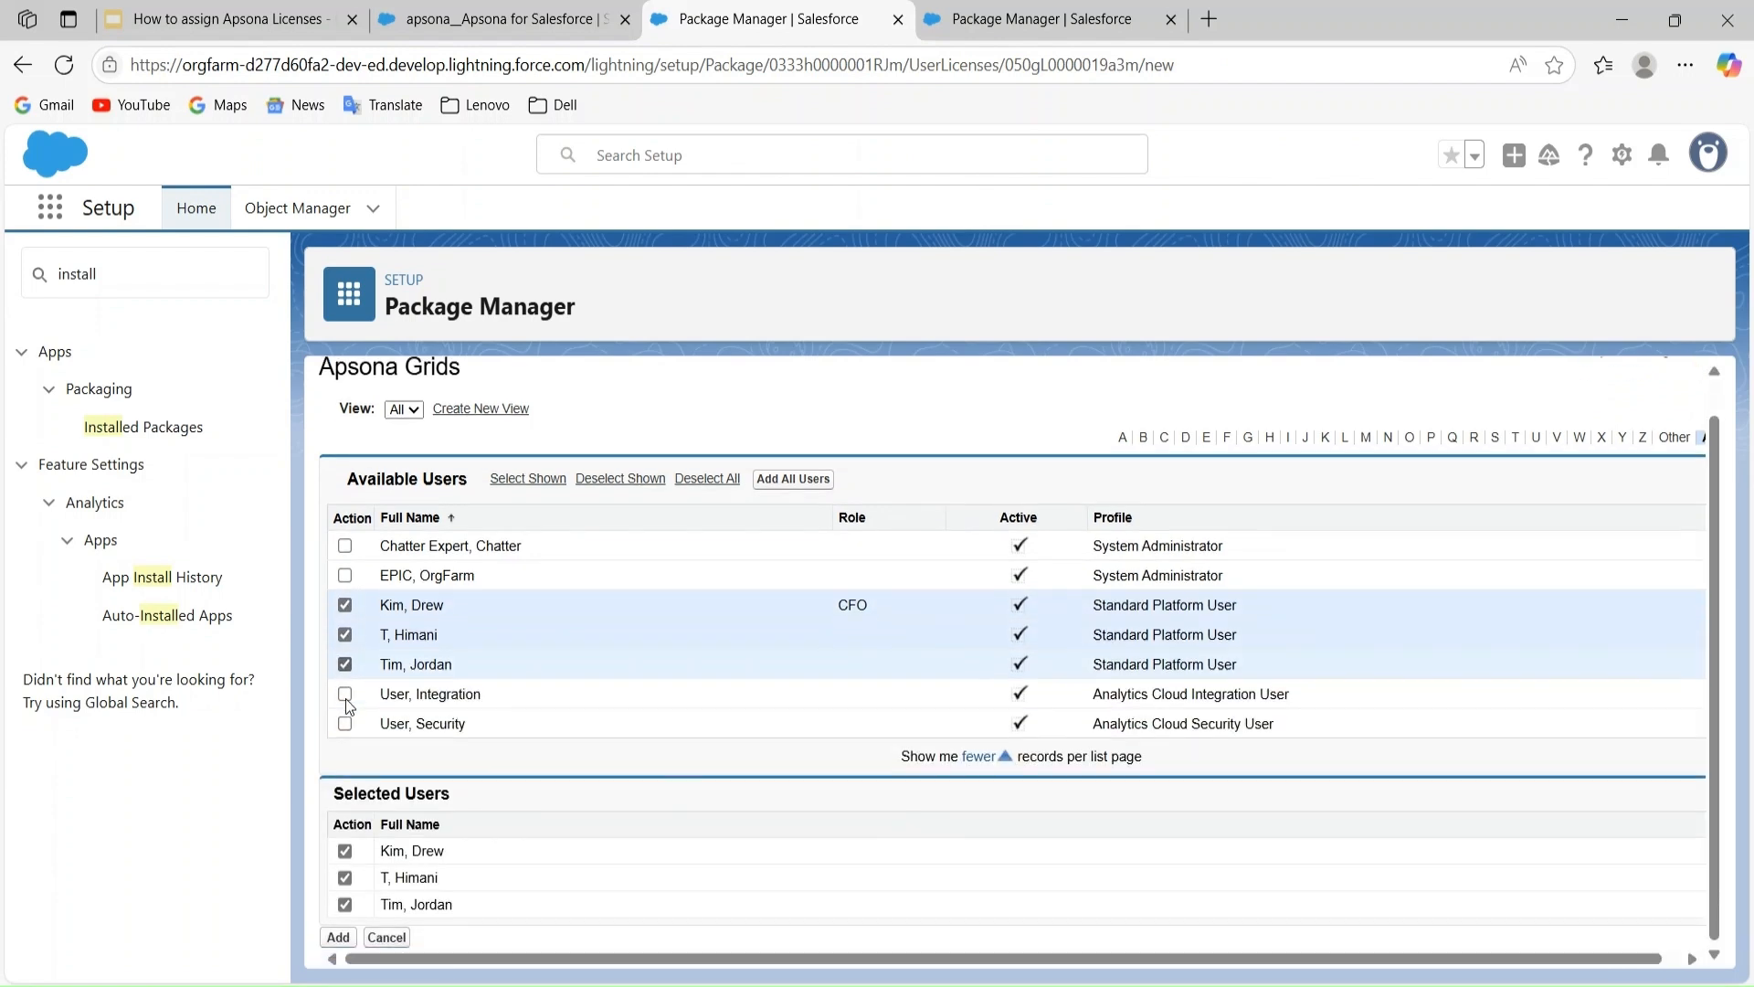
left_click(334, 945)
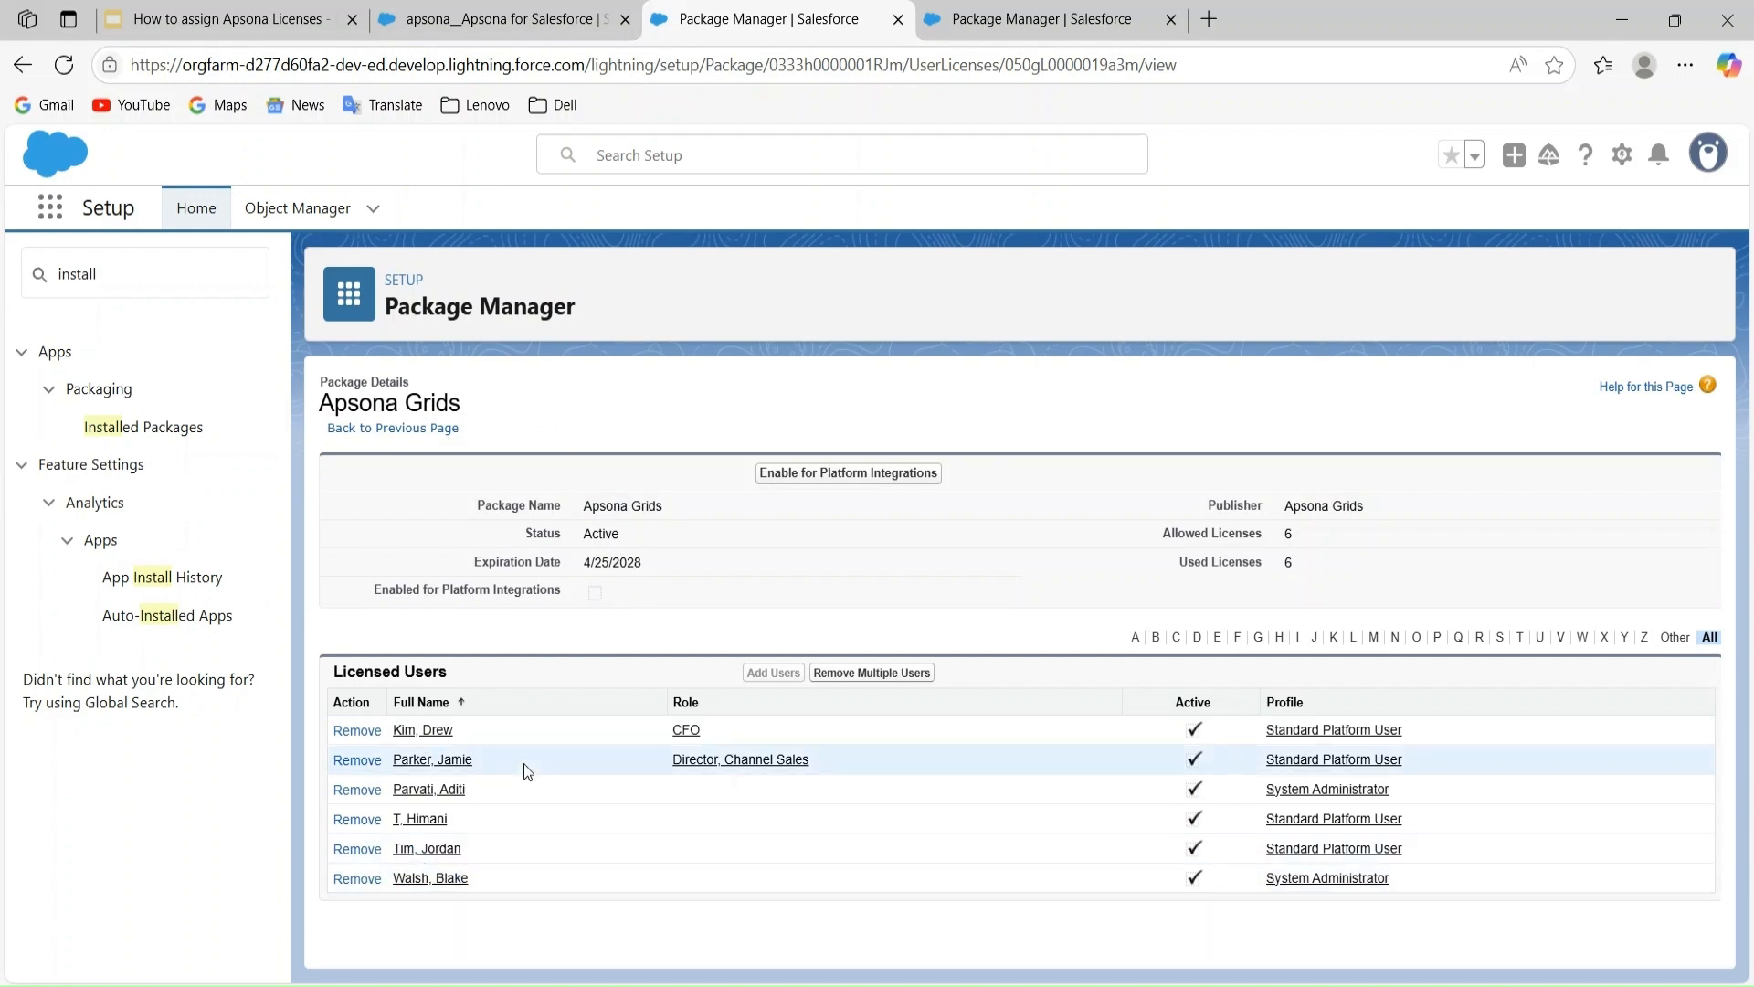
Find and open Apsona through the app search, and display the assigned users in its license management.
left_click(58, 221)
type("apsona")
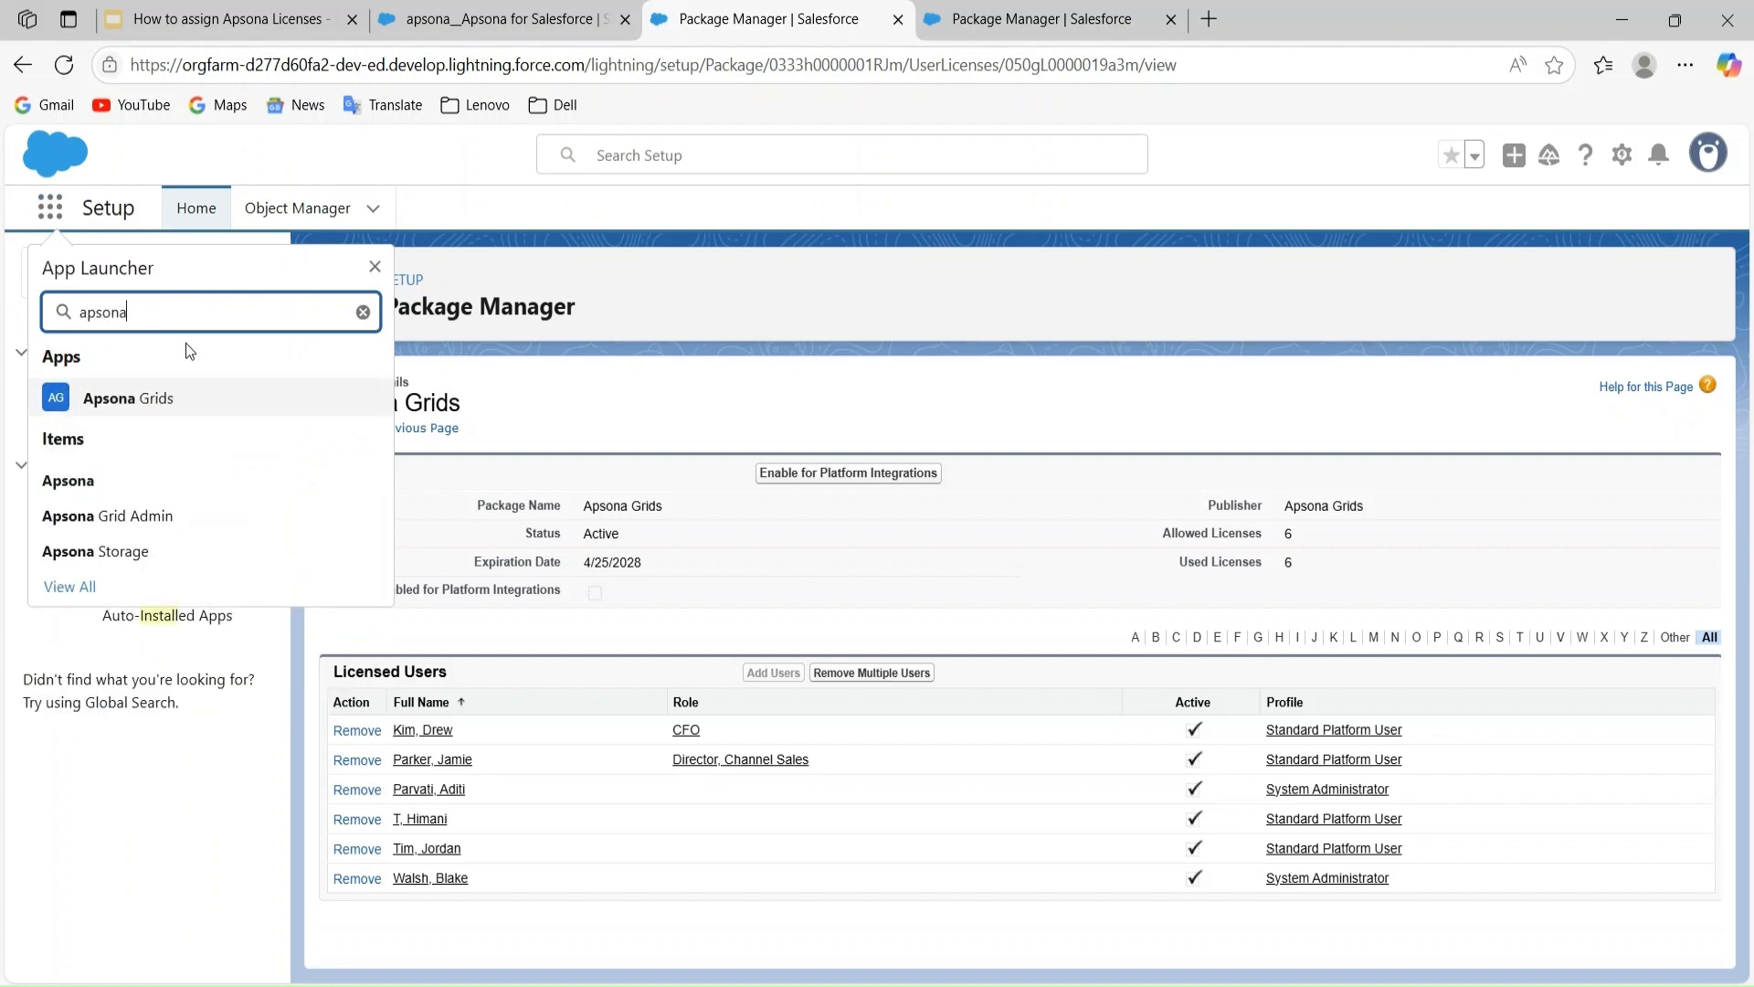
left_click(106, 480)
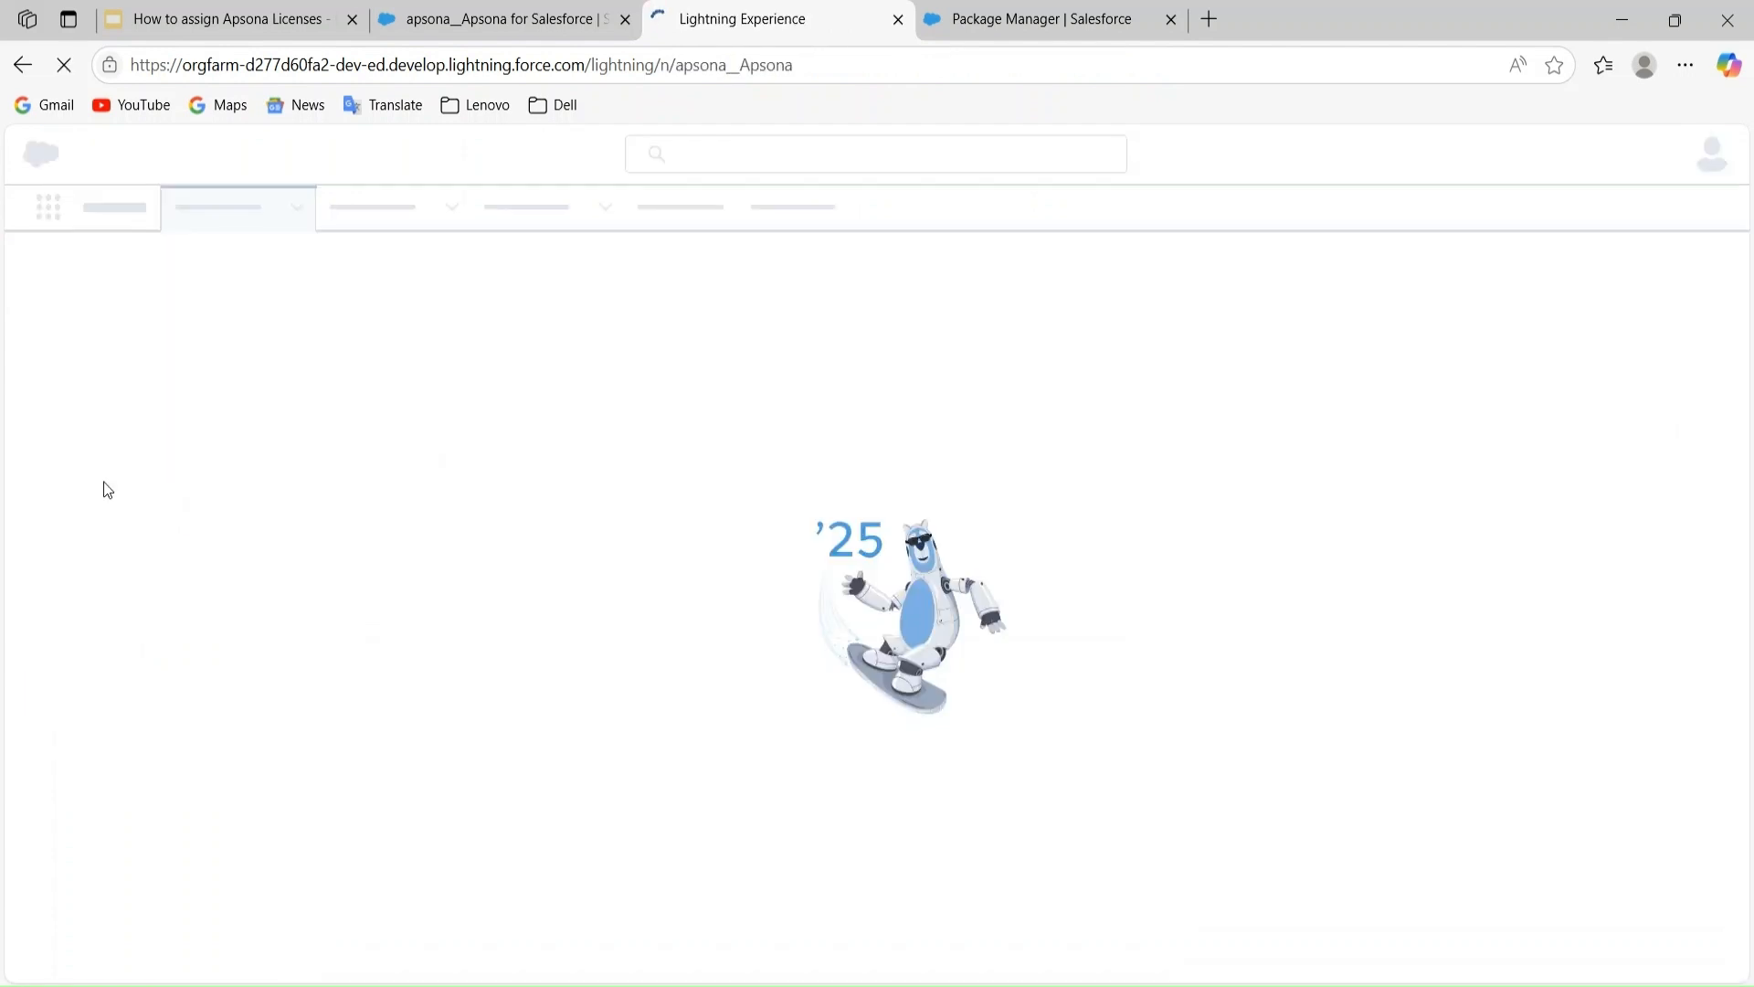
left_click(680, 331)
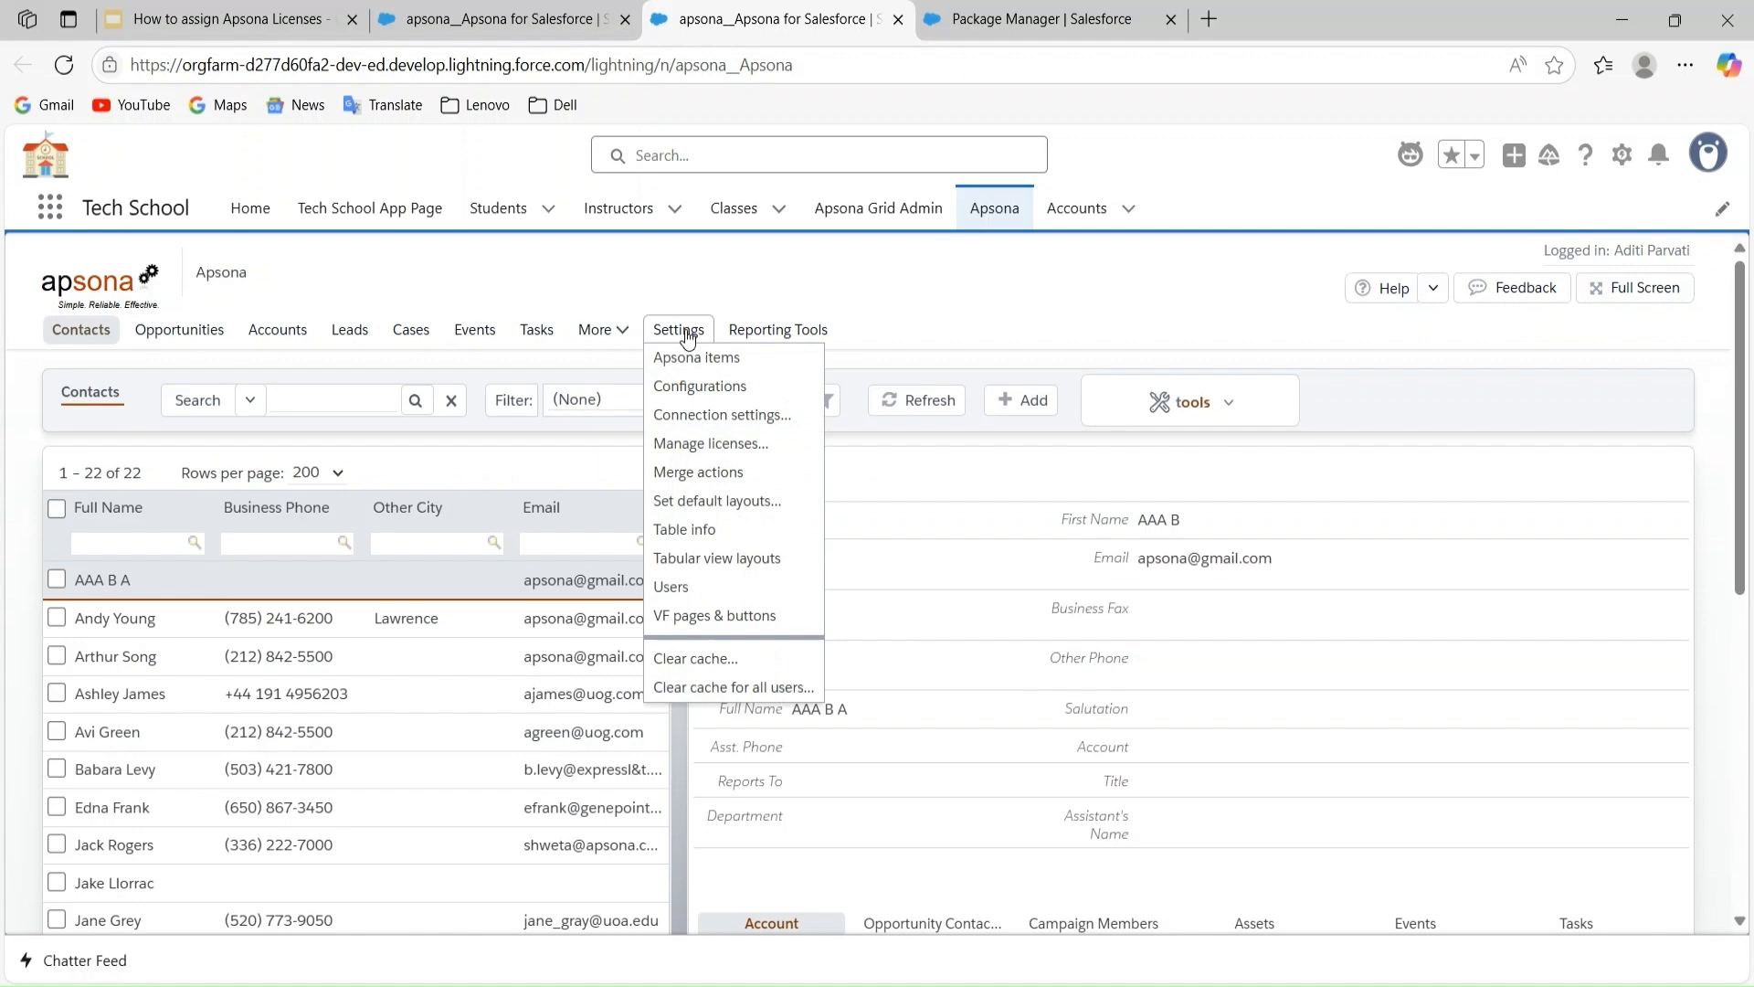
left_click(696, 447)
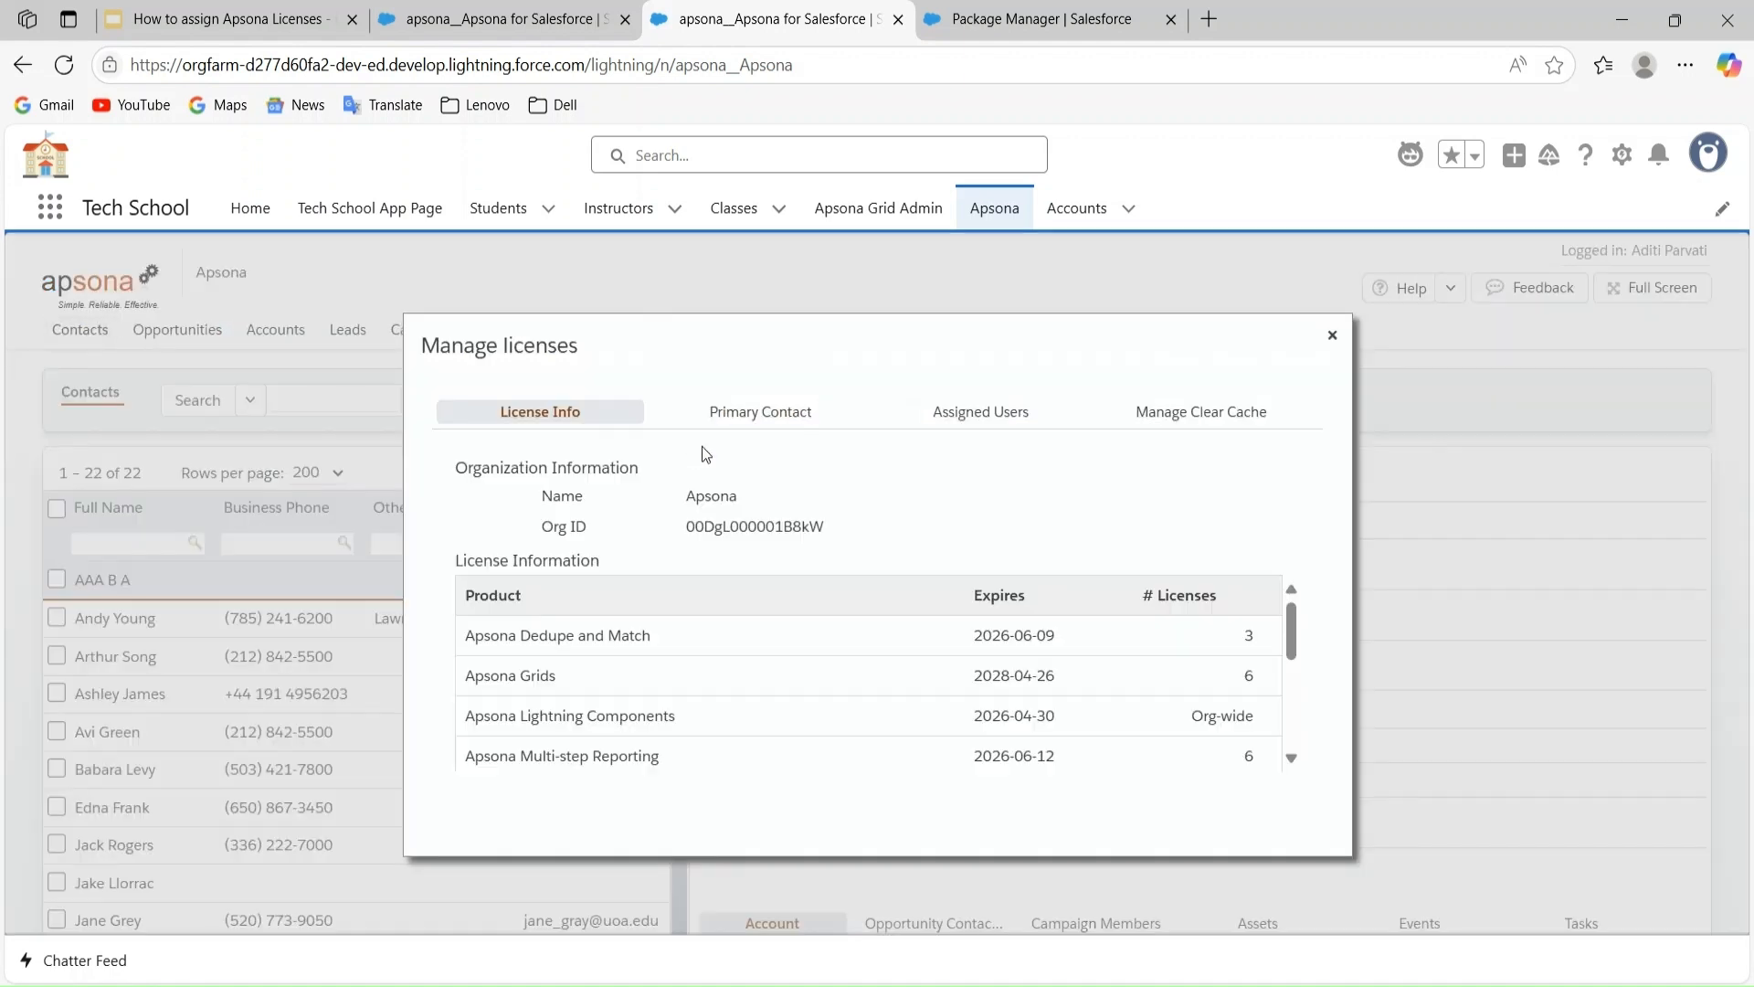
left_click(994, 422)
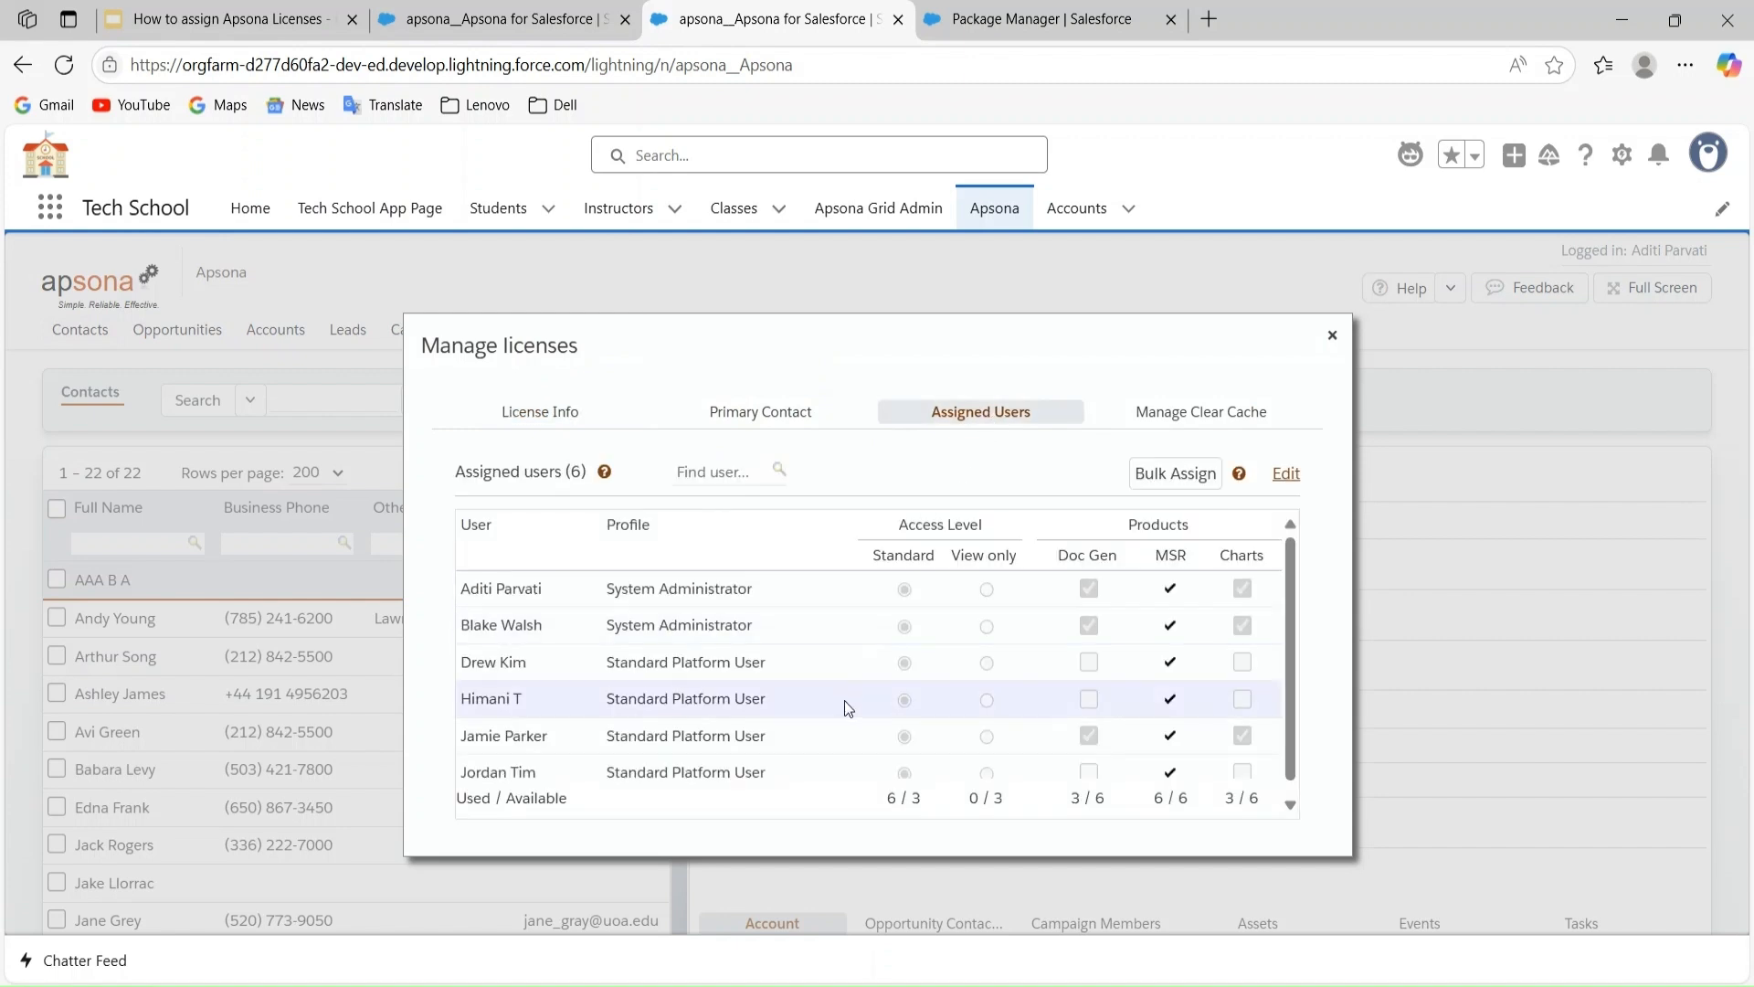
scroll(841, 702, "down", 1)
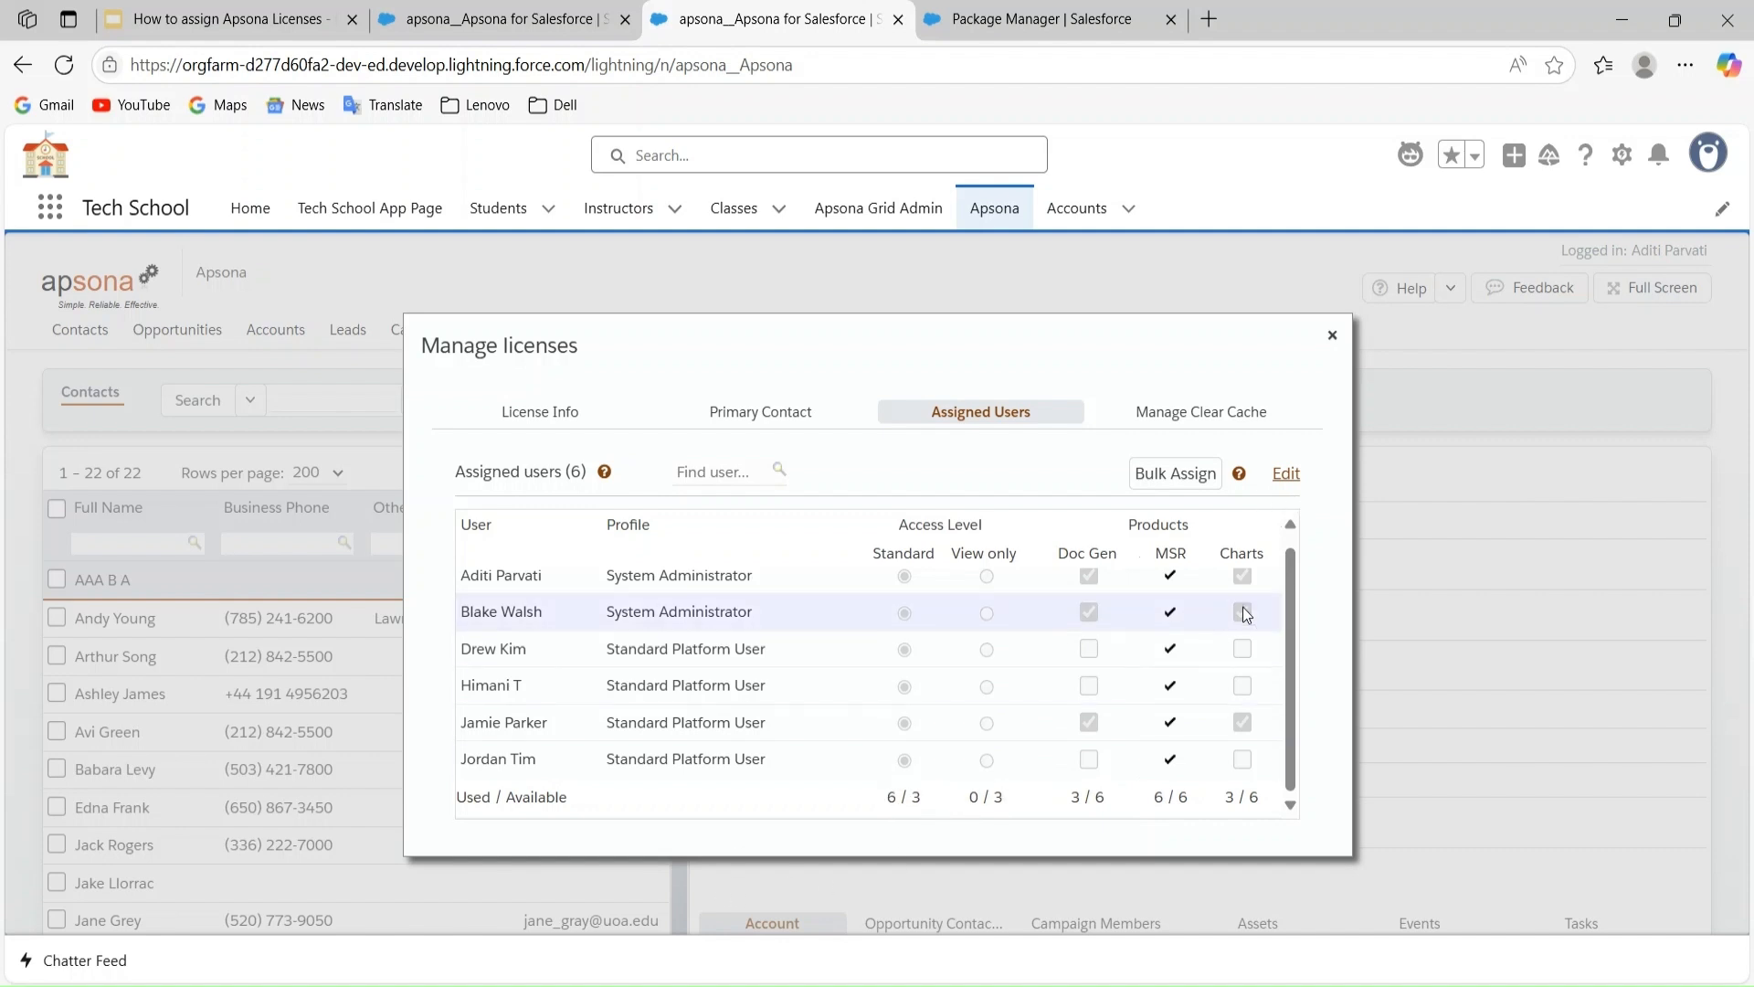
Edit the assigned users and set the three newly licensed Standard Platform Users to View only access.
left_click(1287, 474)
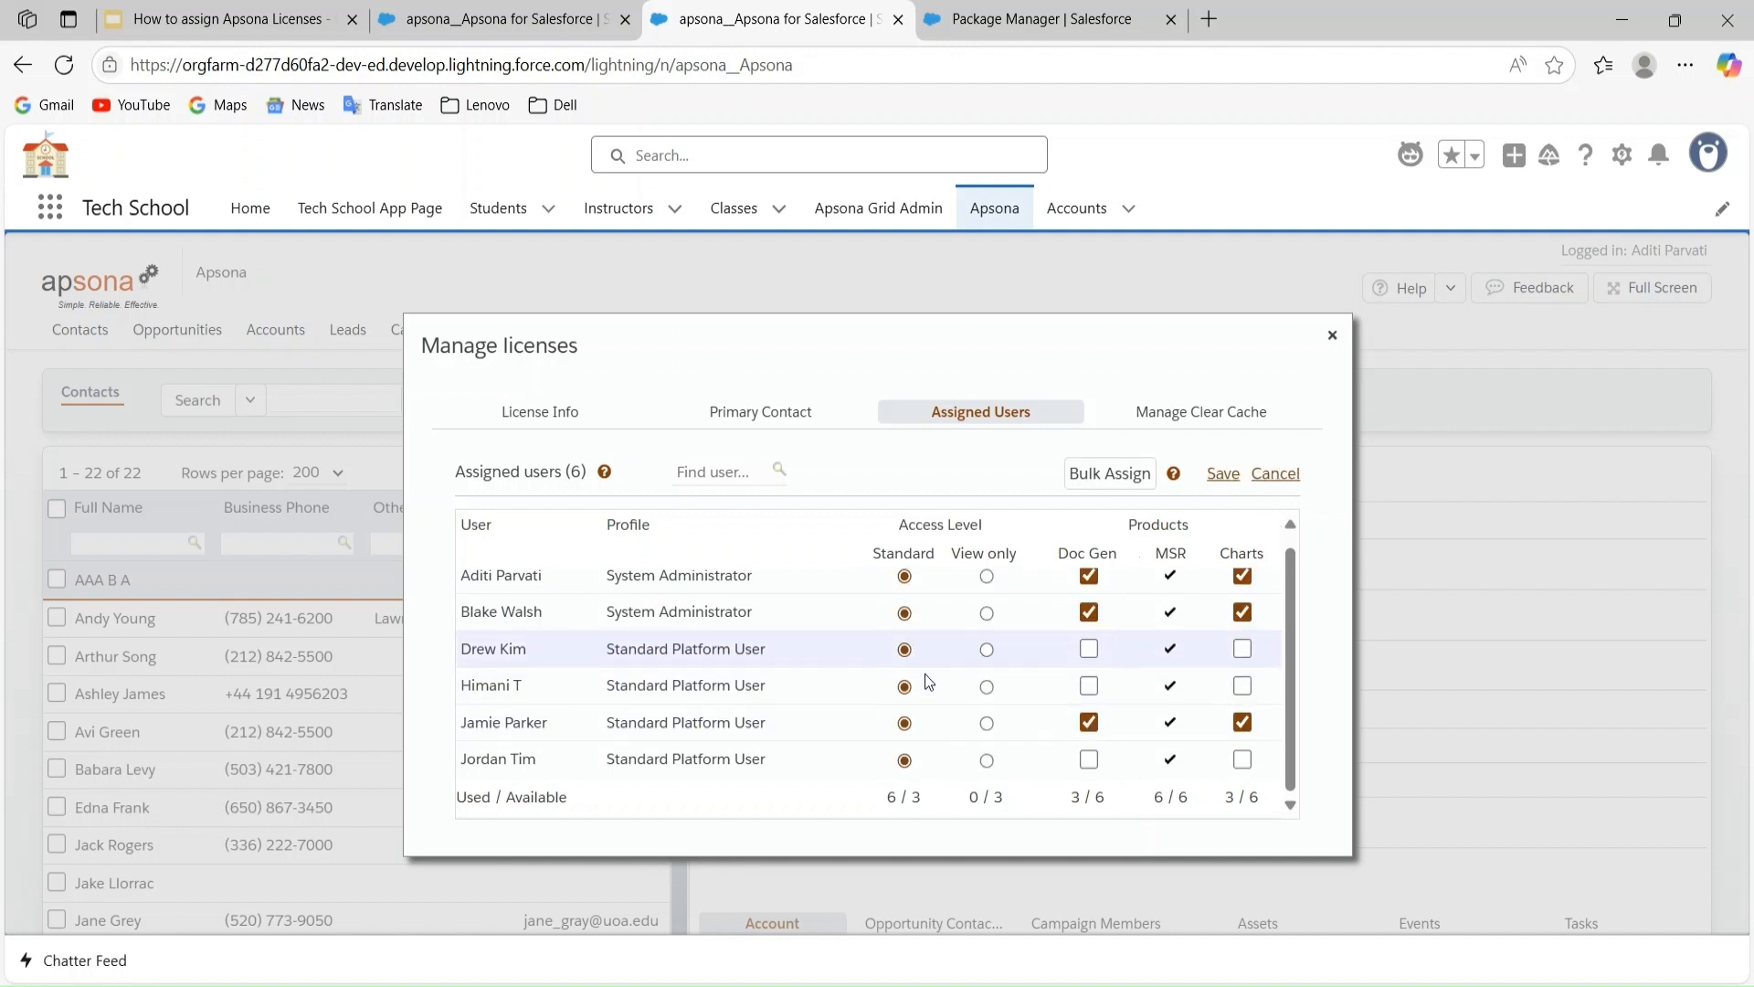
left_click(987, 687)
left_click(987, 650)
left_click(988, 762)
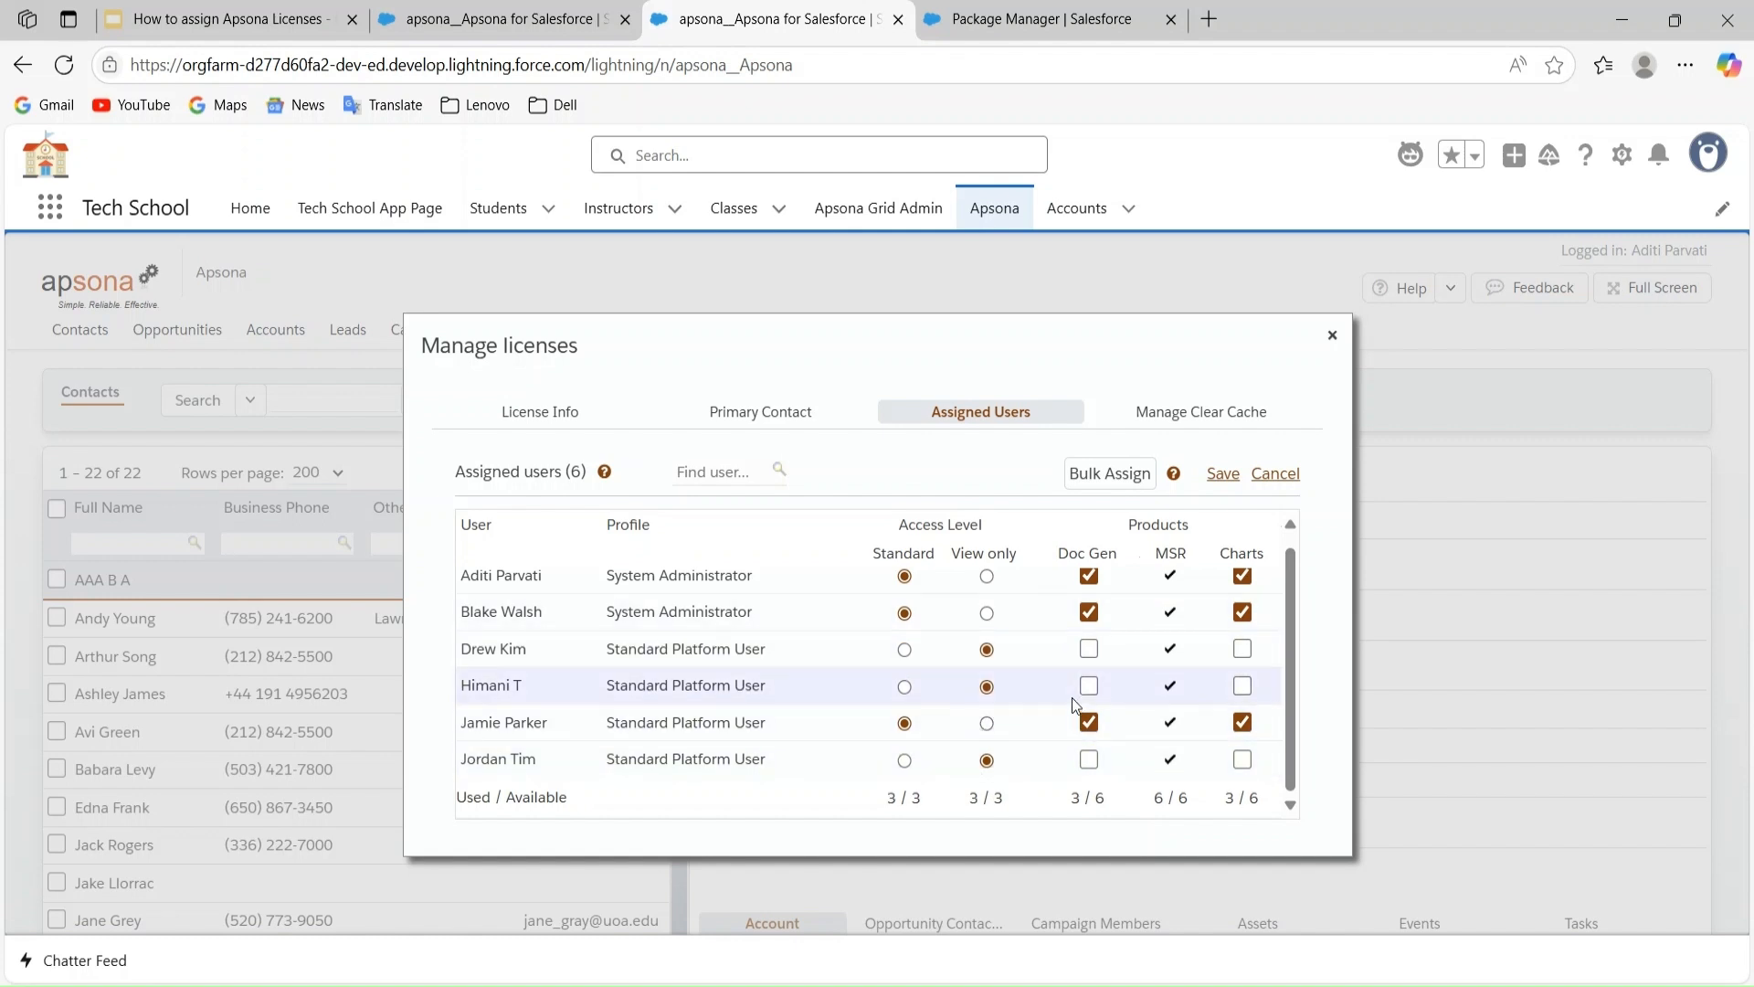
Enable the Doc Gen and Charts products for the three View only users and save the assignments.
left_click(1090, 650)
left_click(1093, 690)
left_click(1089, 759)
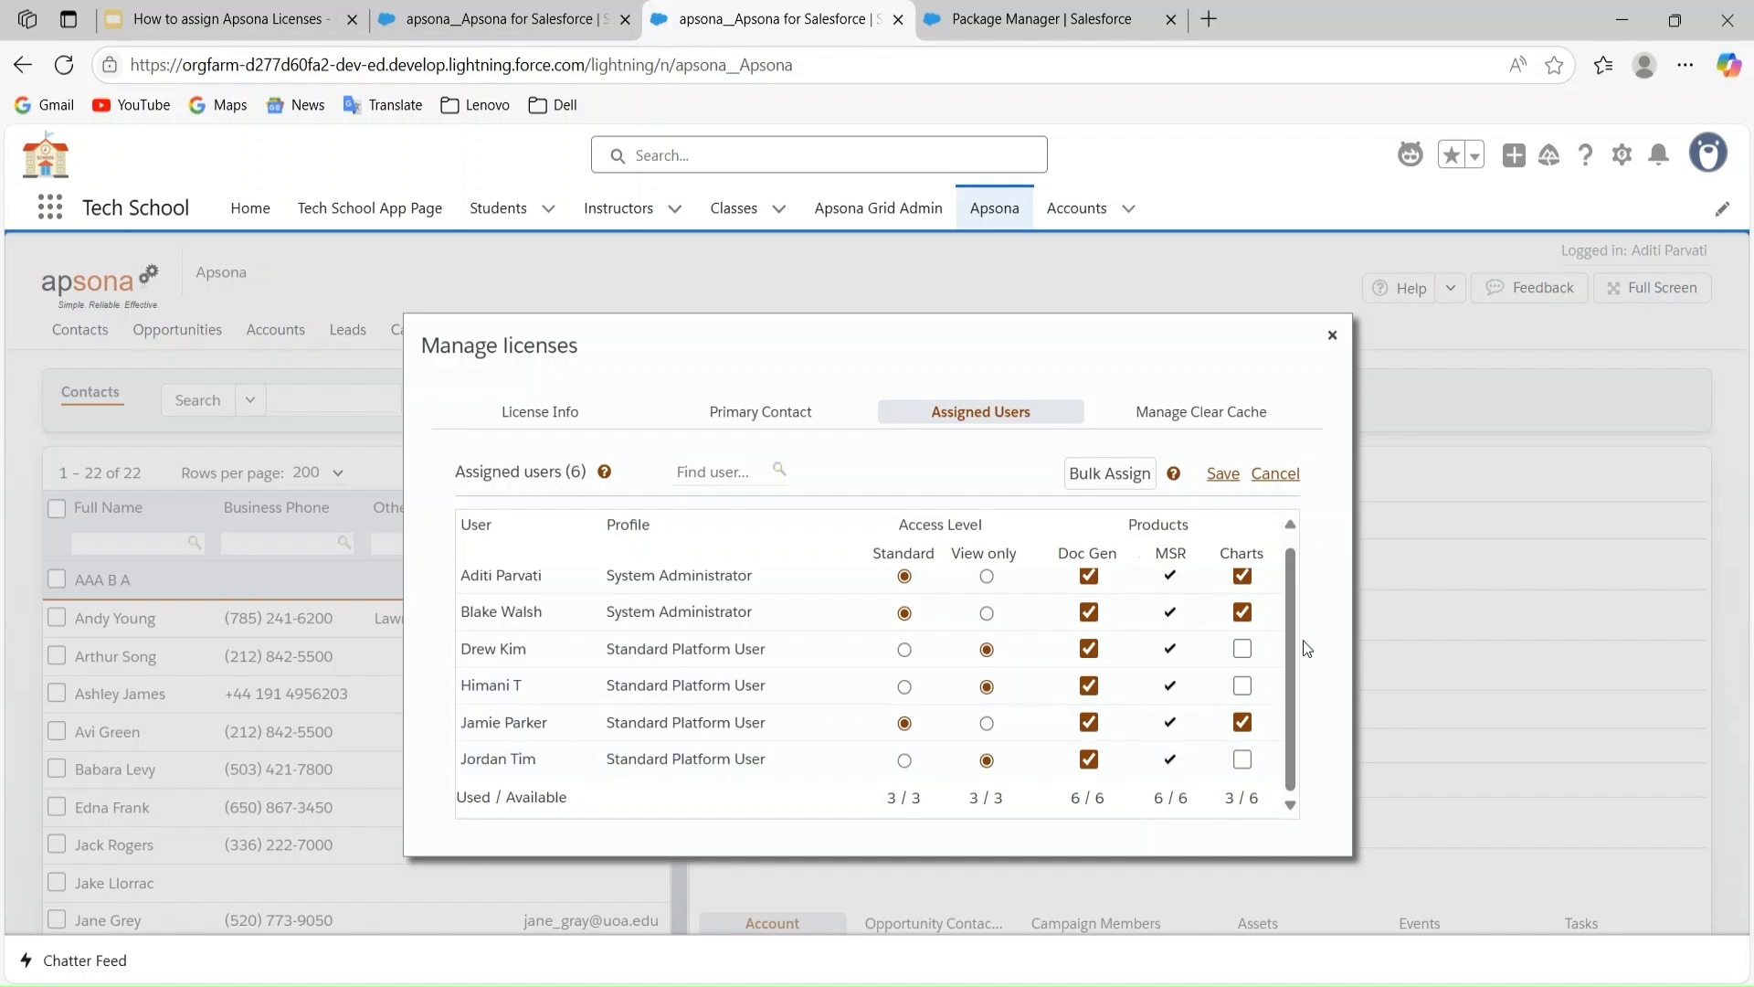
left_click(1242, 686)
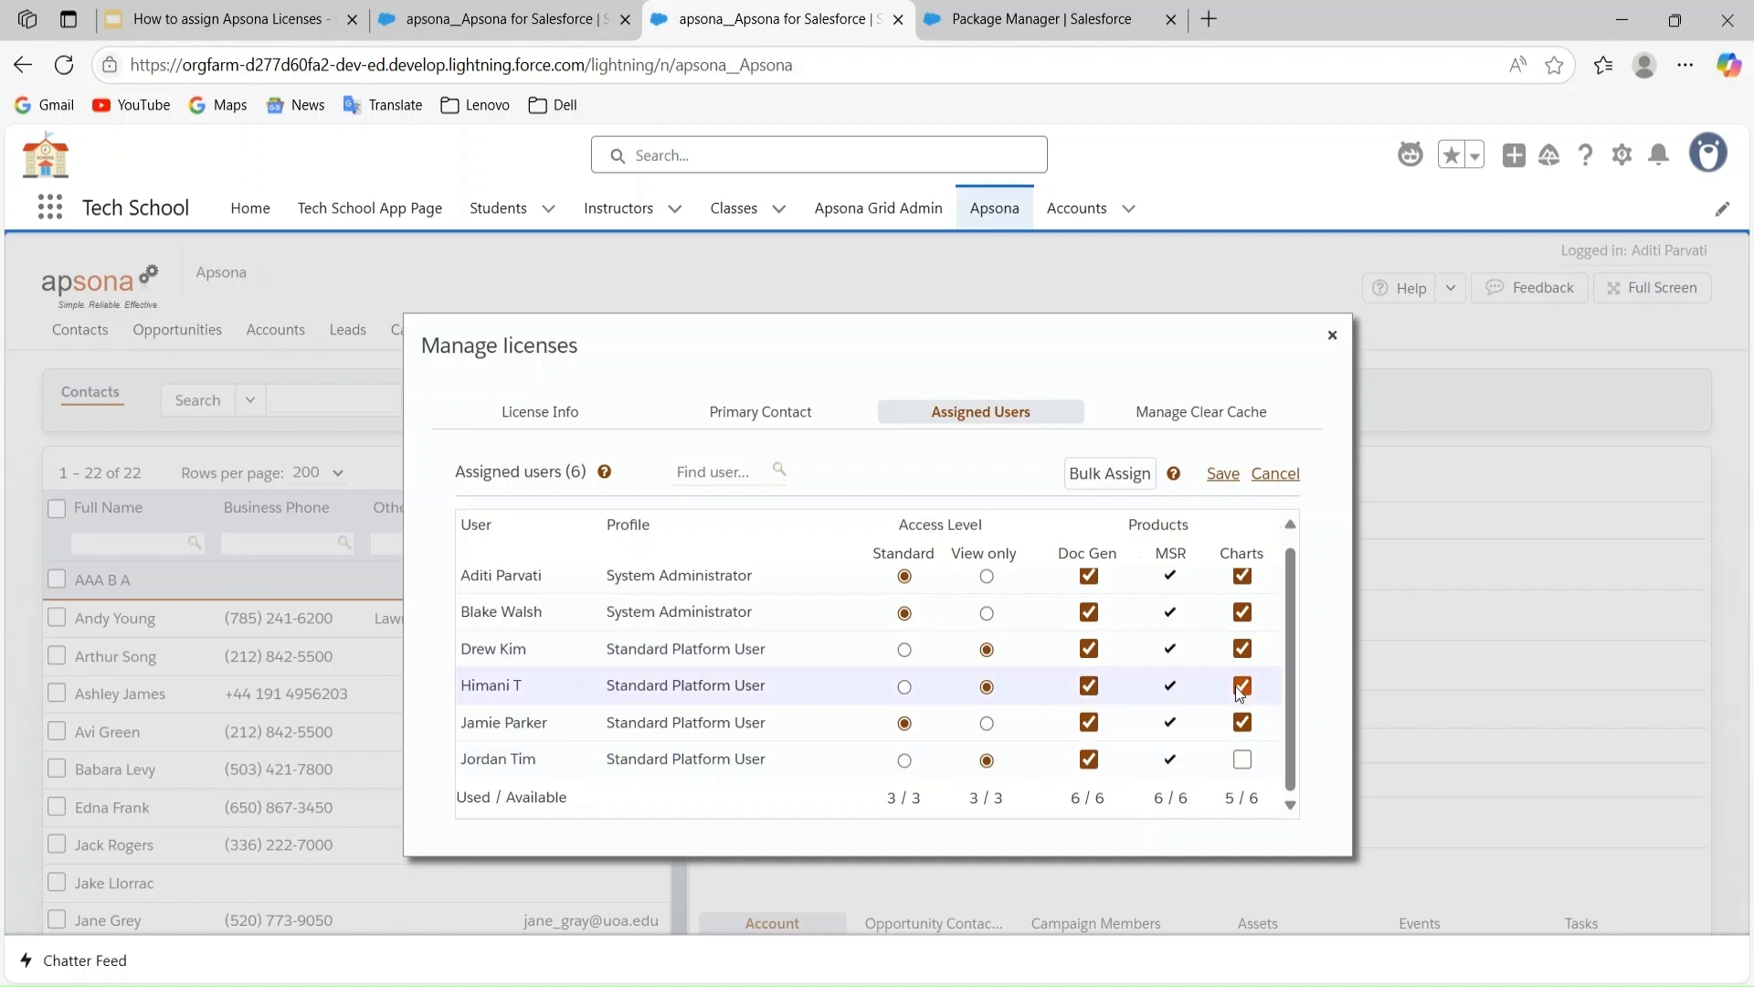
left_click(1243, 760)
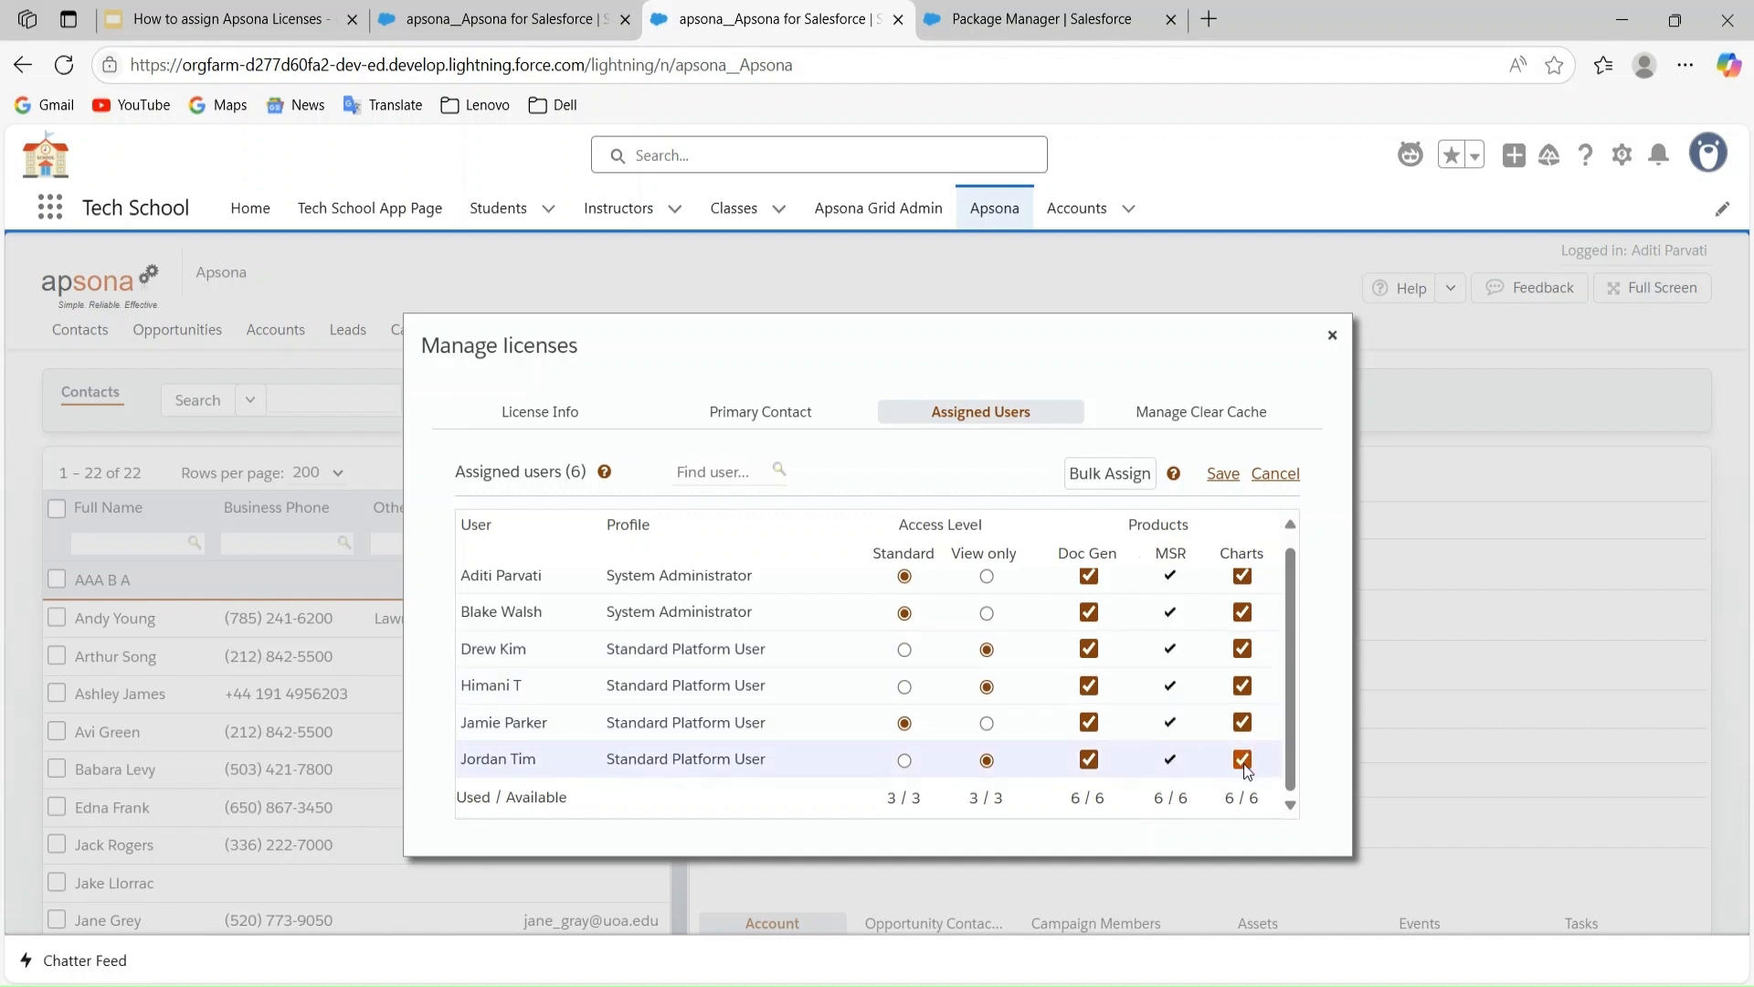
left_click(1223, 475)
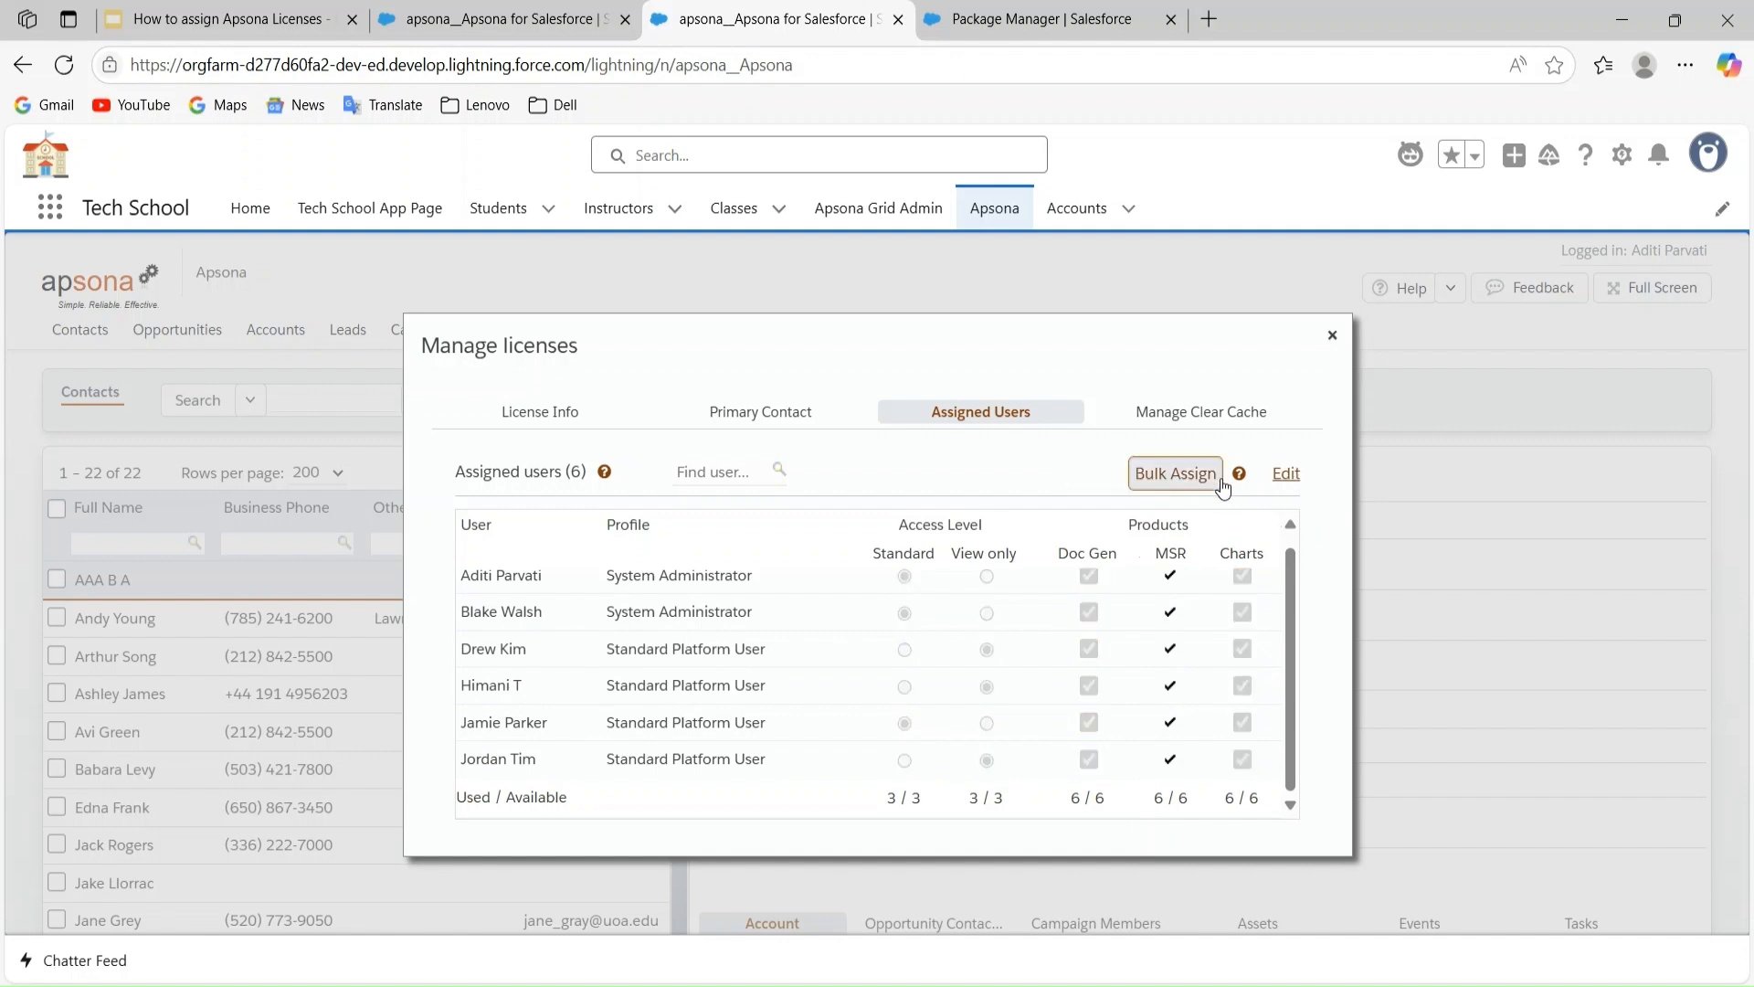